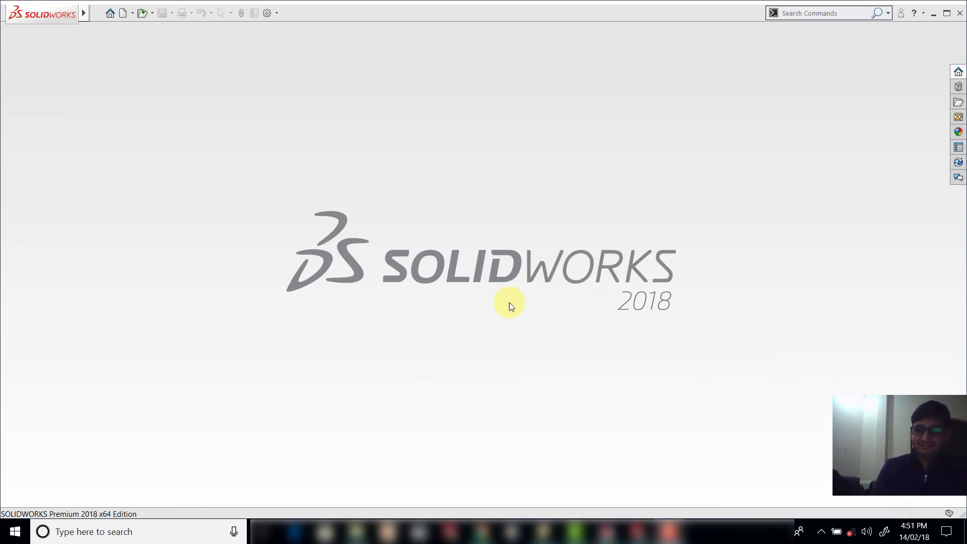
Create a new blank part document, Part1, past the missing template folders warning
{"action": "left_click", "coordinate": [503, 280]}
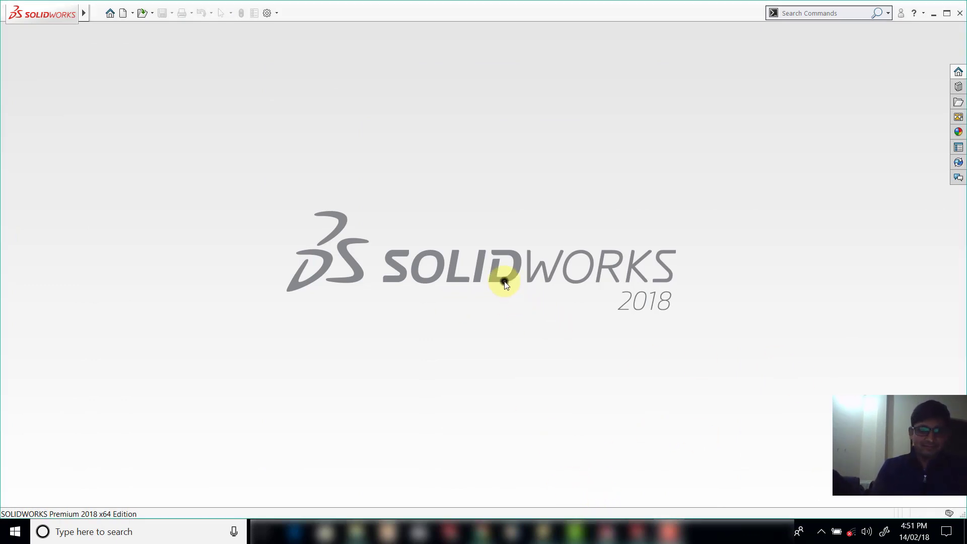
{"action": "left_click", "coordinate": [123, 14]}
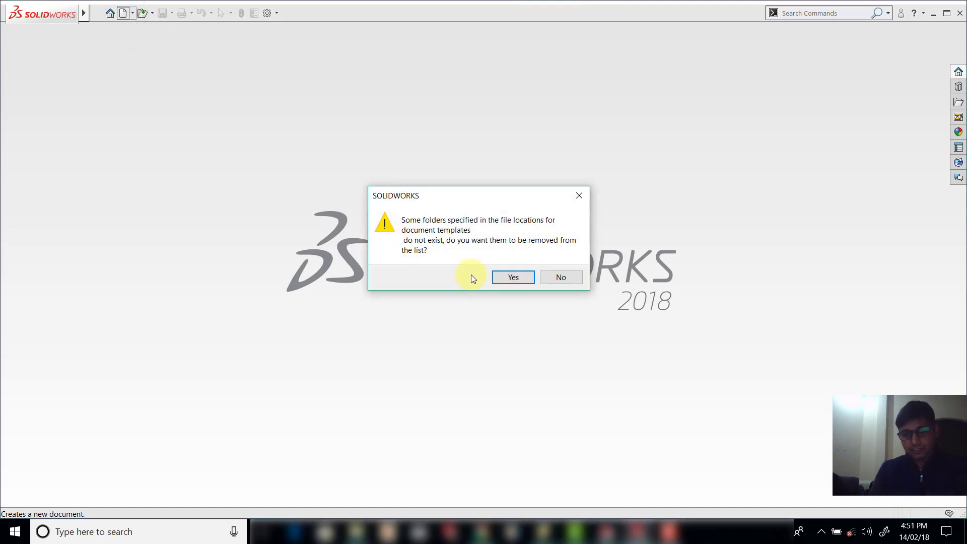
{"action": "left_click", "coordinate": [561, 277]}
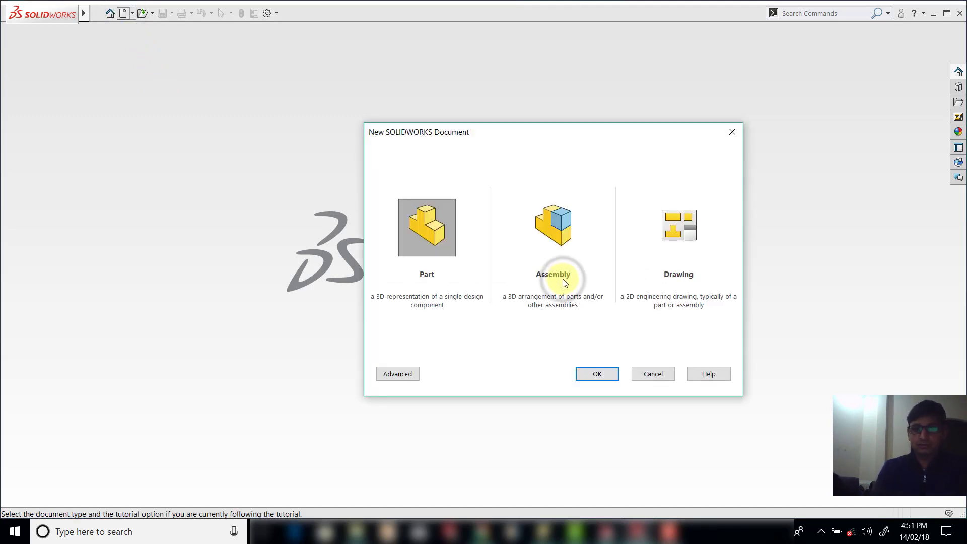
{"action": "left_click", "coordinate": [590, 373]}
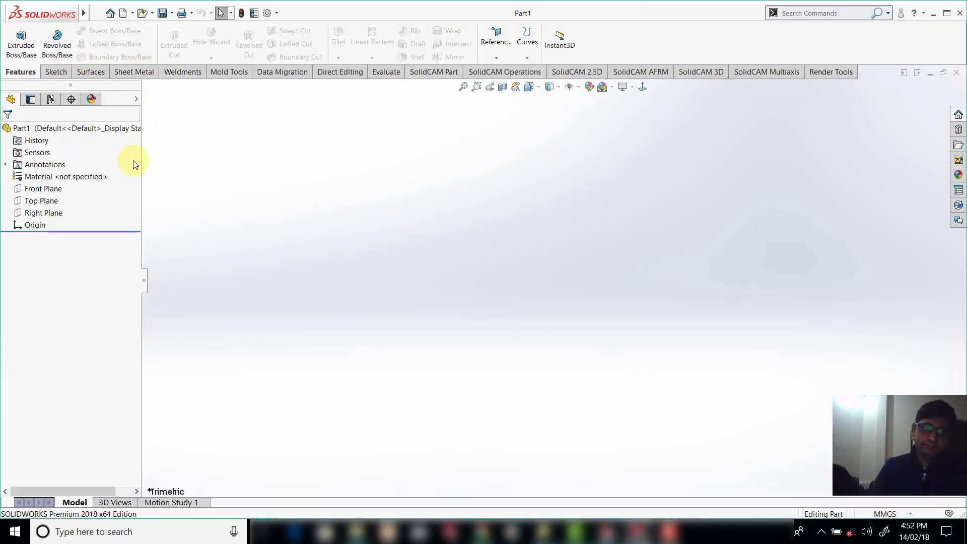
Start a sketch on Front Plane, trying and then cancelling a centerline
{"action": "left_click", "coordinate": [48, 190]}
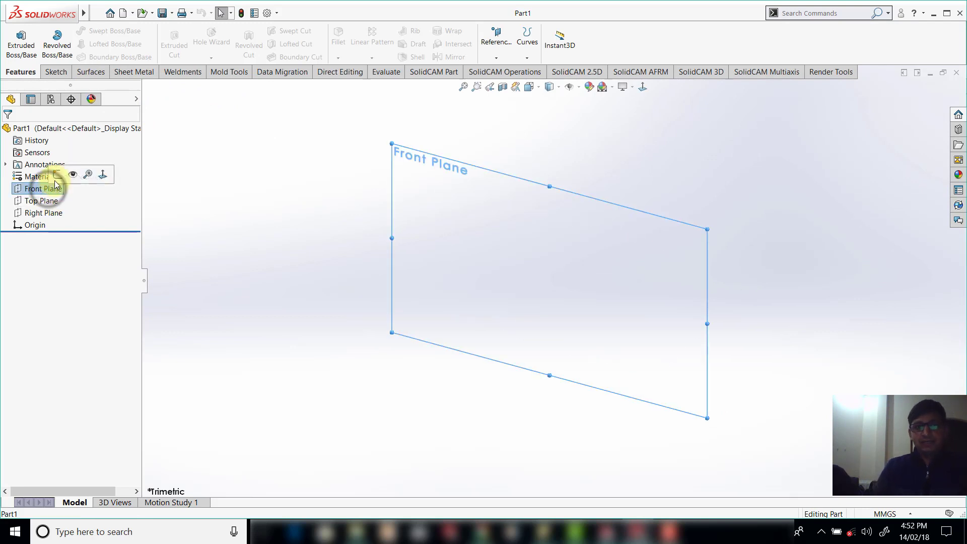
{"action": "left_click", "coordinate": [57, 174]}
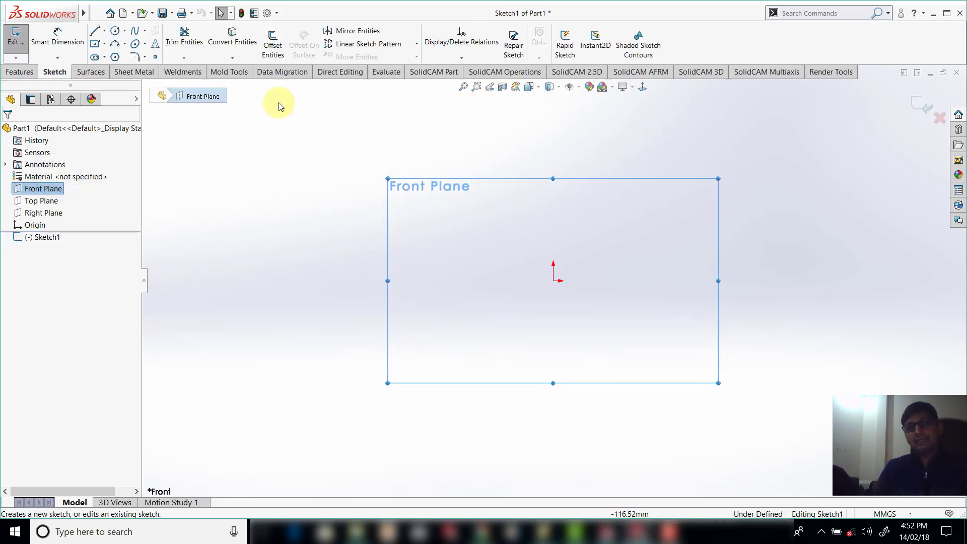
{"action": "left_click", "coordinate": [104, 31]}
{"action": "left_click", "coordinate": [109, 57]}
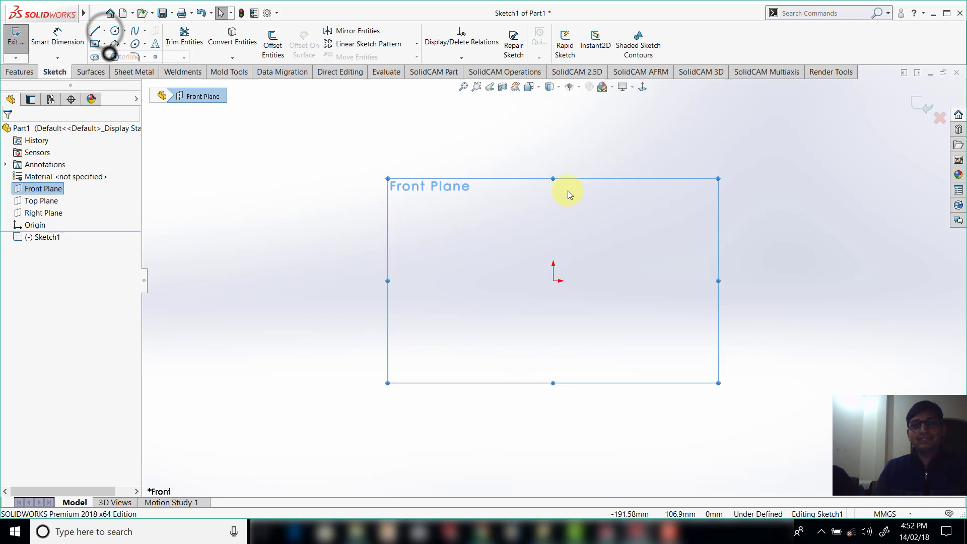
{"action": "left_click", "coordinate": [552, 124]}
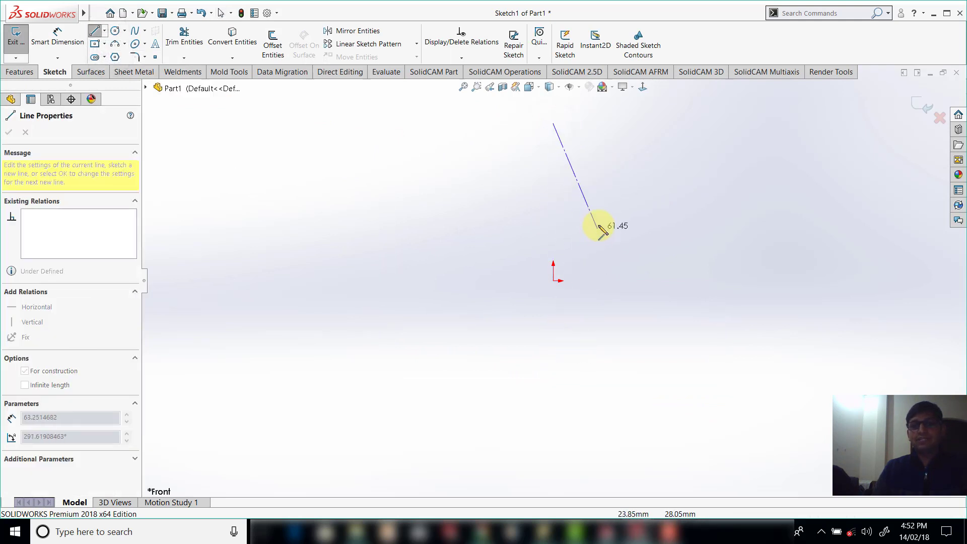
{"action": "key", "text": "Escape"}
Draw a corner rectangle from the origin up and left and select its four sides
{"action": "left_click", "coordinate": [104, 43]}
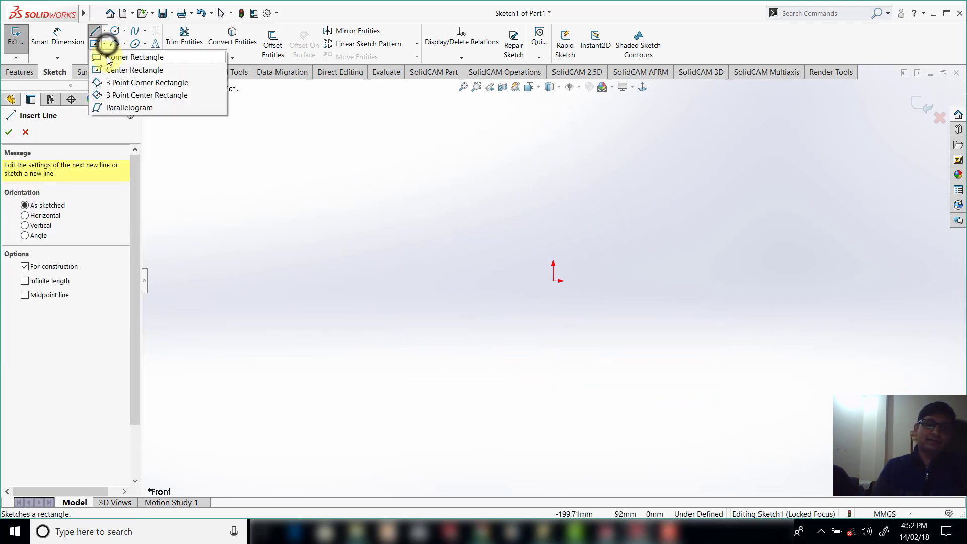
{"action": "left_click", "coordinate": [552, 281]}
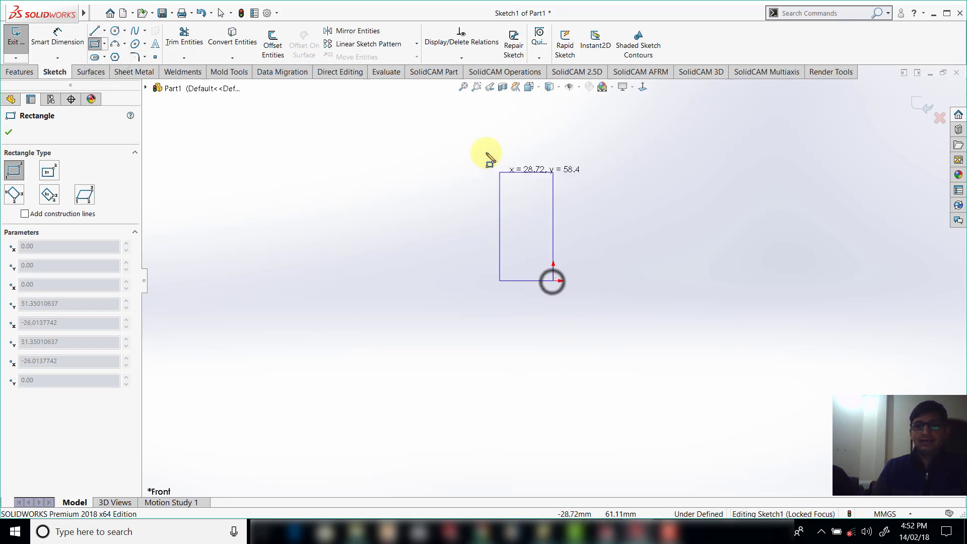
{"action": "left_click", "coordinate": [476, 142]}
{"action": "key", "text": "Escape"}
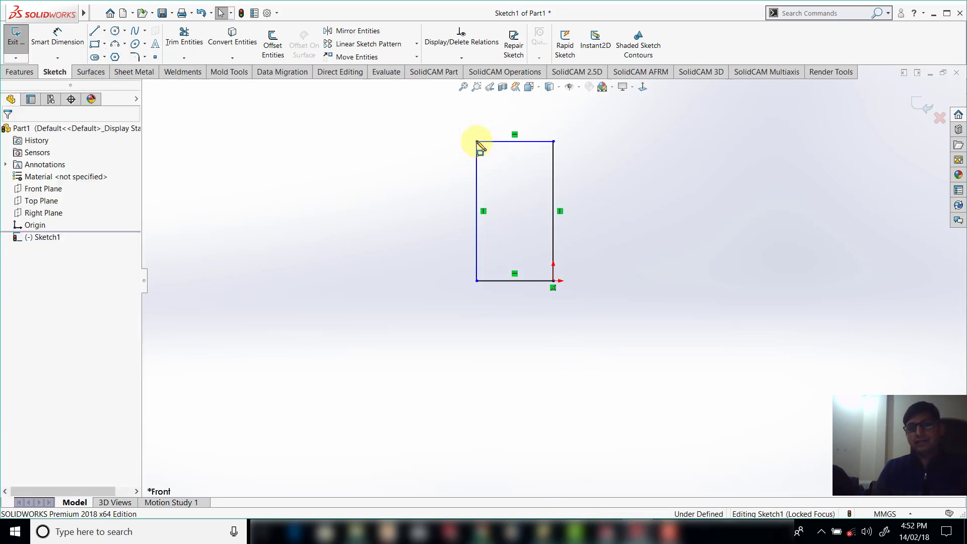
{"action": "left_click_drag", "start_coordinate": [587, 134], "coordinate": [396, 317]}
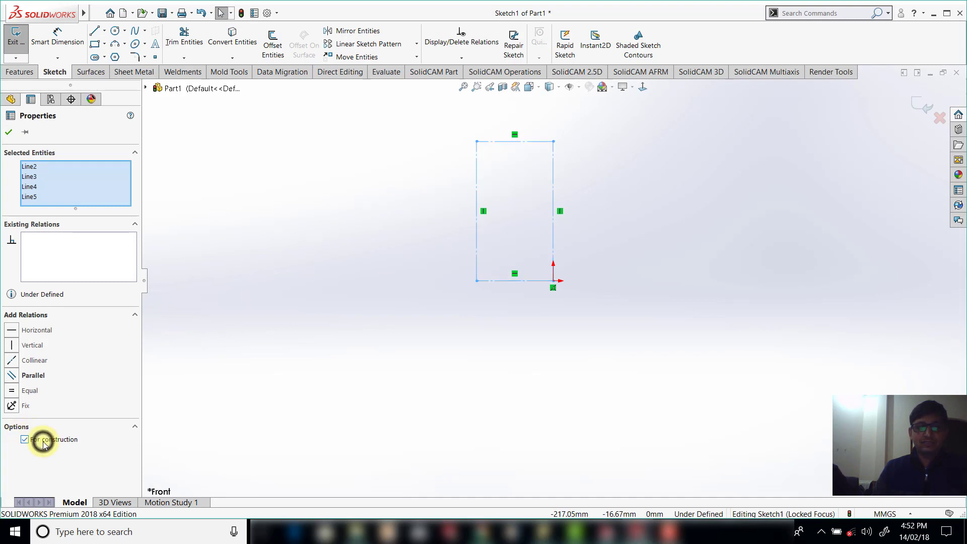
Dimension the construction rectangle 30.5 mm wide and 212.5 mm tall
{"action": "left_click", "coordinate": [419, 407]}
{"action": "left_click", "coordinate": [56, 34]}
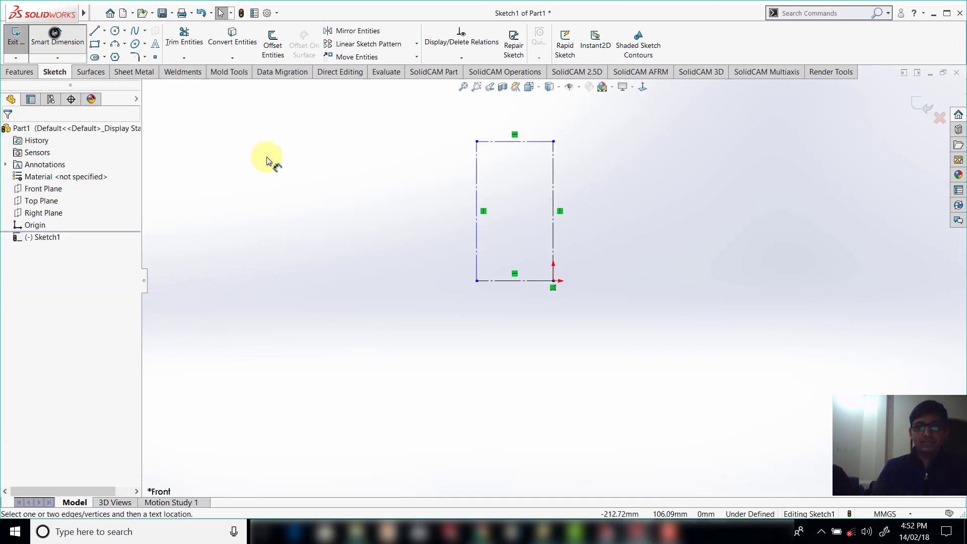
{"action": "left_click", "coordinate": [528, 281]}
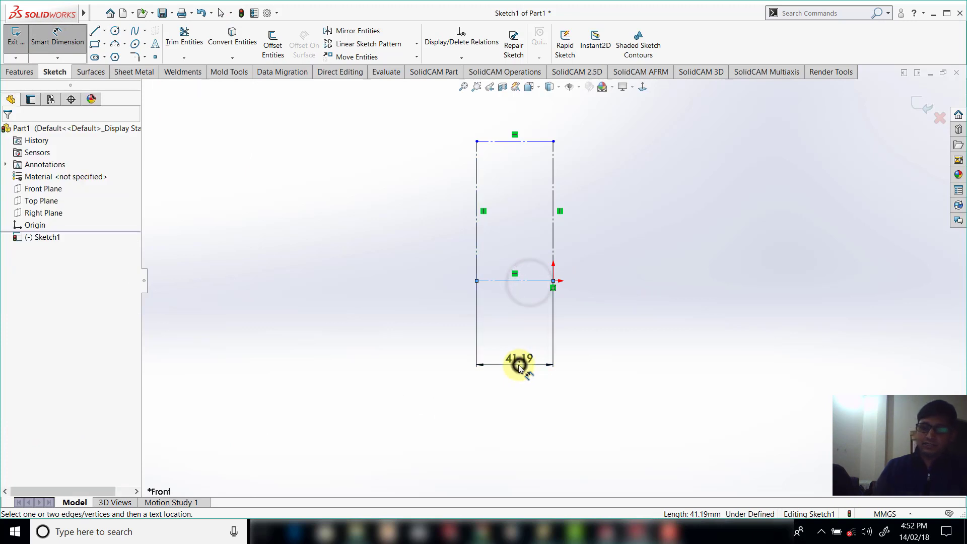
{"action": "left_click", "coordinate": [519, 365]}
{"action": "type", "text": "3"}
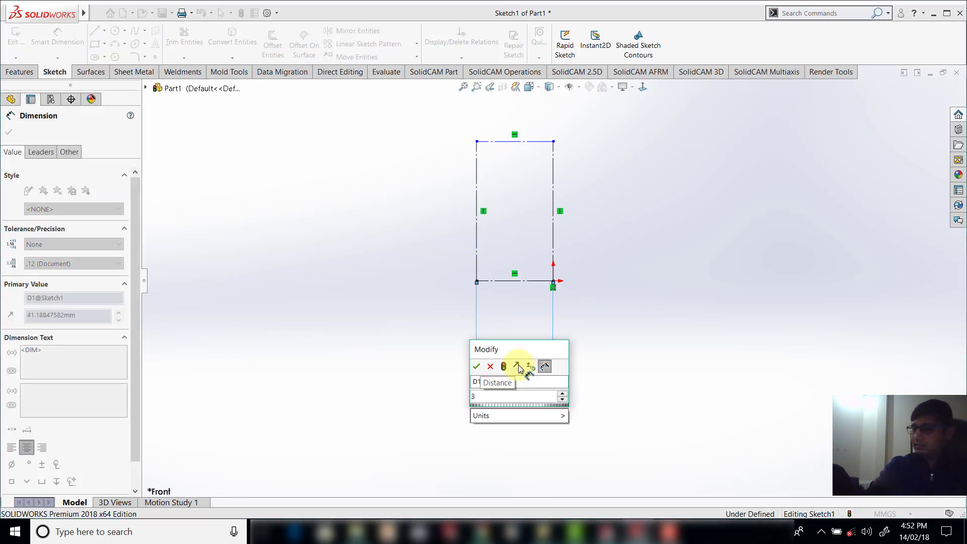
{"action": "type", "text": "0.5"}
{"action": "key", "text": "Return"}
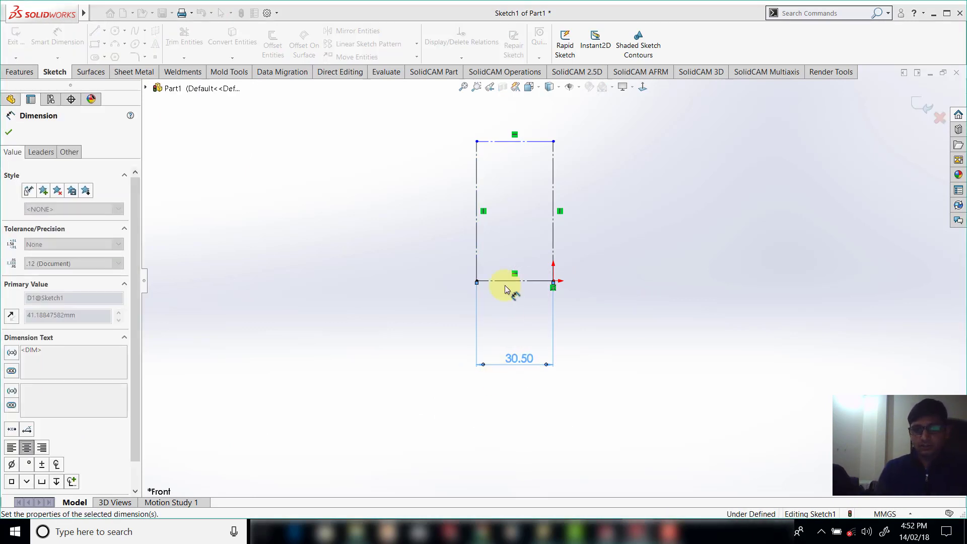
{"action": "left_click", "coordinate": [477, 252]}
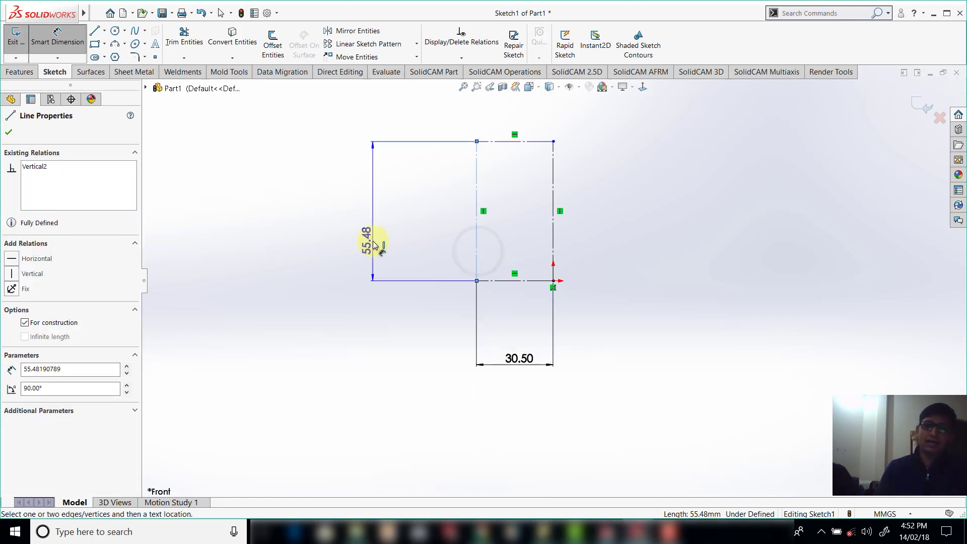
{"action": "left_click", "coordinate": [373, 243]}
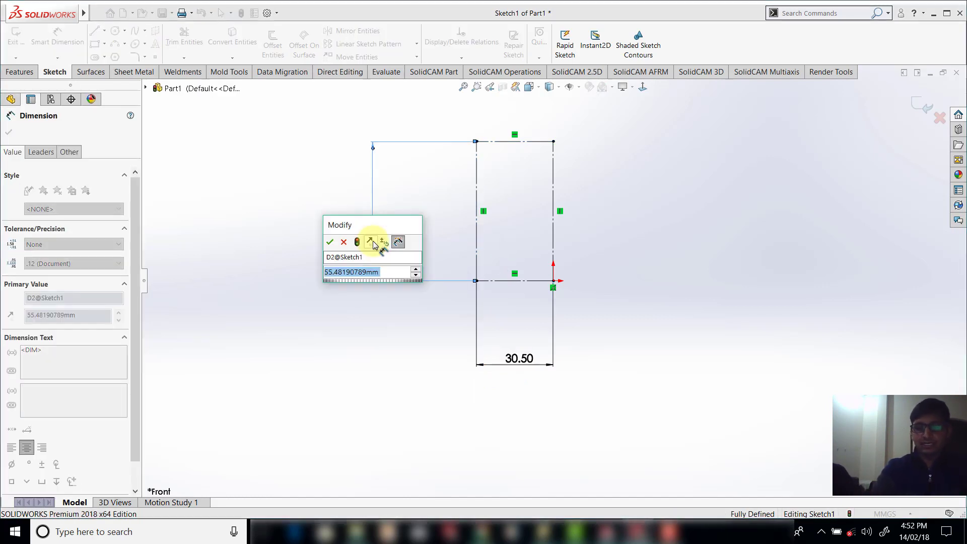
{"action": "type", "text": "21"}
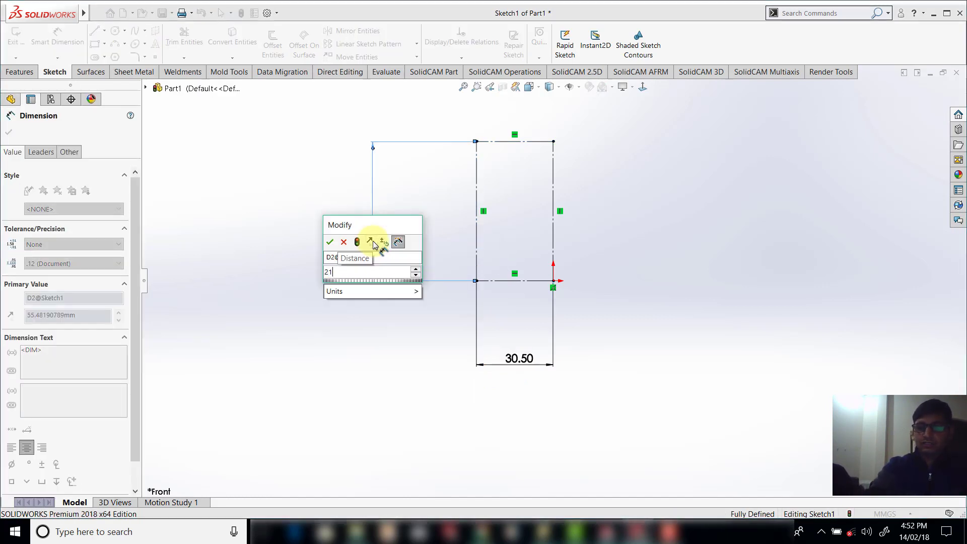
{"action": "type", "text": "0.5"}
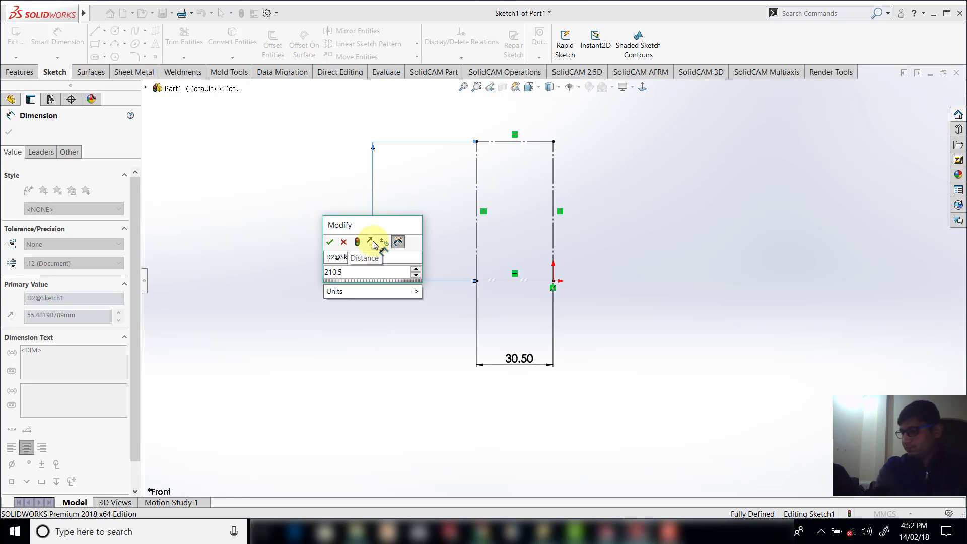
{"action": "key", "text": "BackSpace"}
{"action": "key", "text": "BackSpace"}
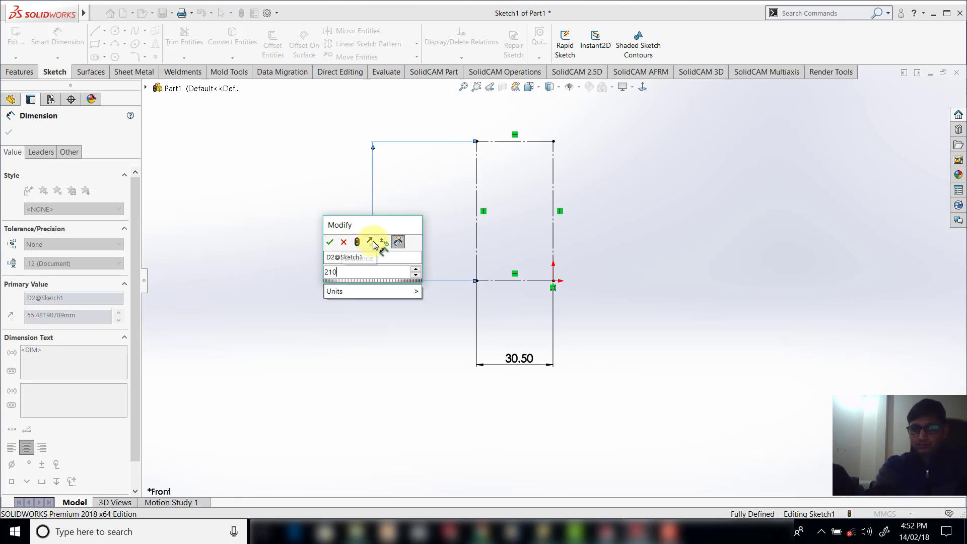
{"action": "type", "text": "2.5"}
{"action": "key", "text": "Return"}
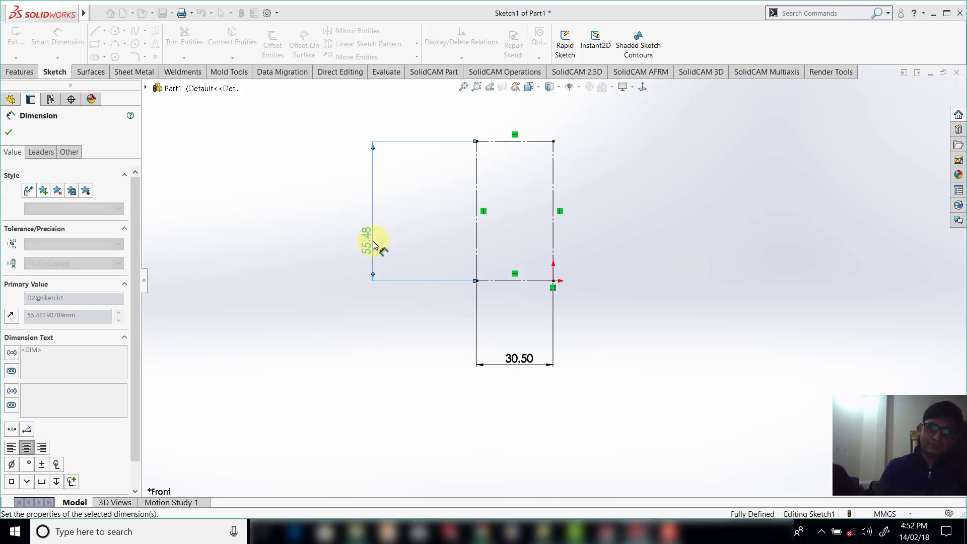
Move the 30.50 and 212.50 dimensions closer to the rectangle
{"action": "scroll", "coordinate": [552, 272], "scroll_direction": "up", "scroll_amount": 3}
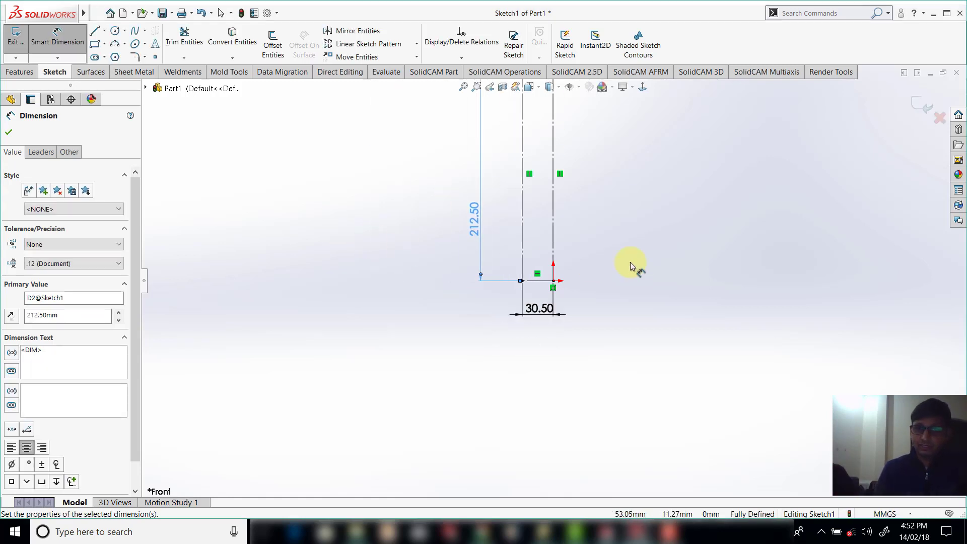
{"action": "scroll", "coordinate": [554, 310], "scroll_direction": "down", "scroll_amount": 3}
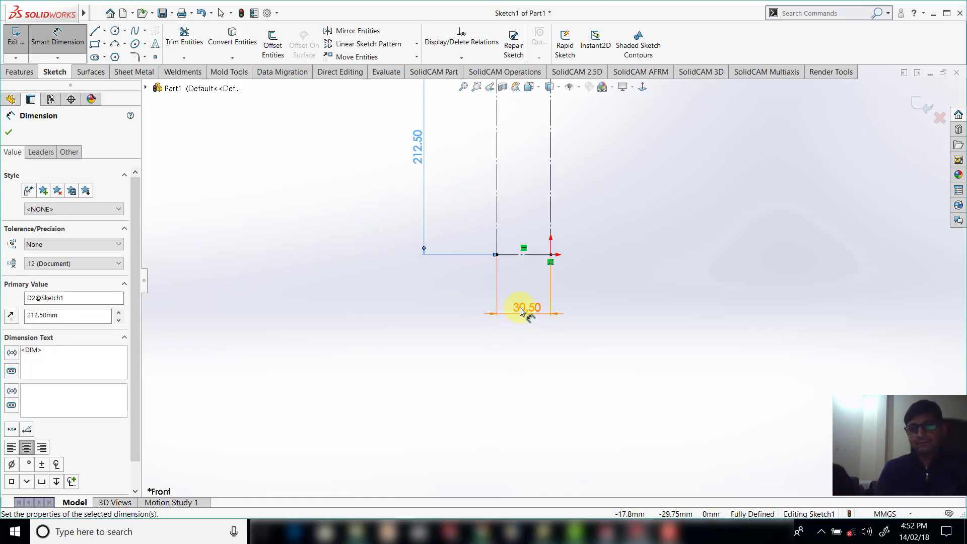
{"action": "left_click_drag", "start_coordinate": [522, 342], "coordinate": [422, 322]}
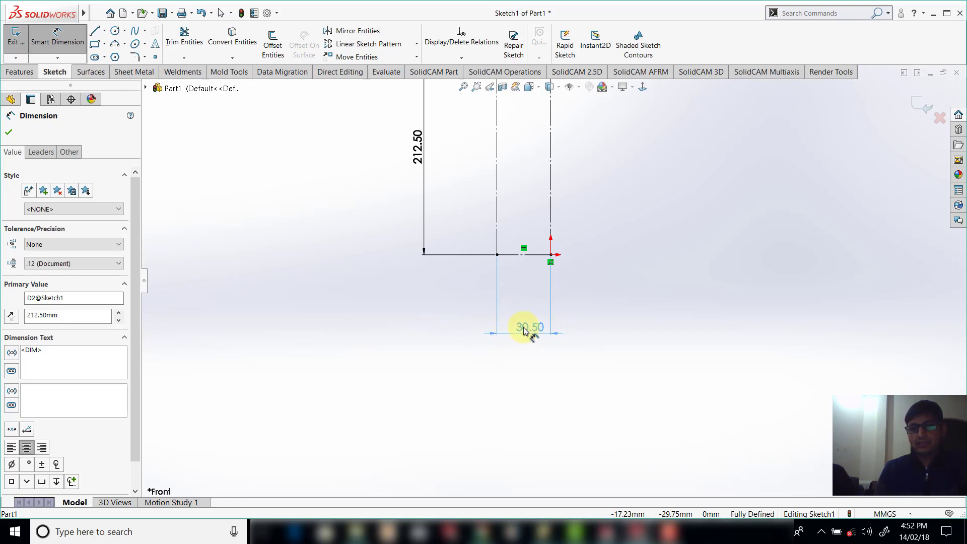
{"action": "left_click", "coordinate": [590, 349]}
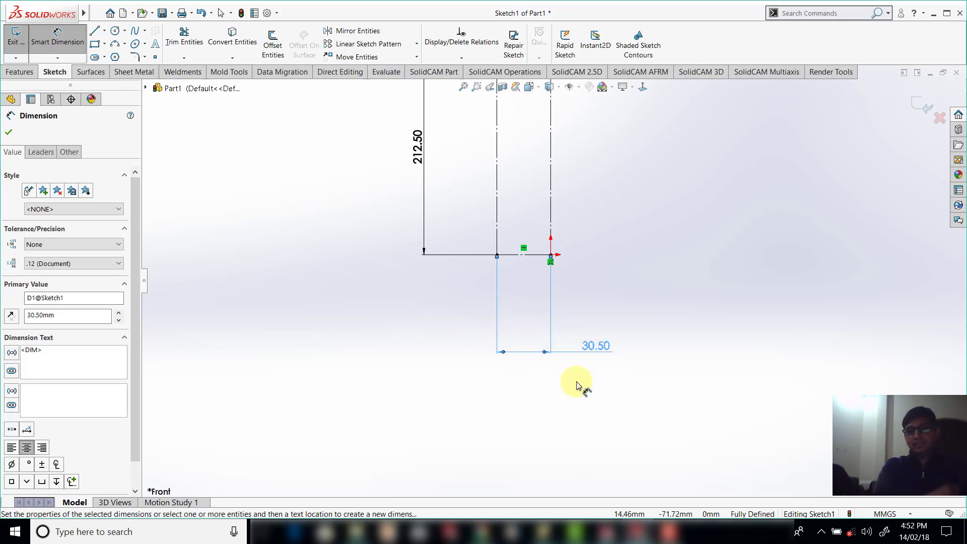
{"action": "scroll", "coordinate": [599, 337], "scroll_direction": "up", "scroll_amount": 3}
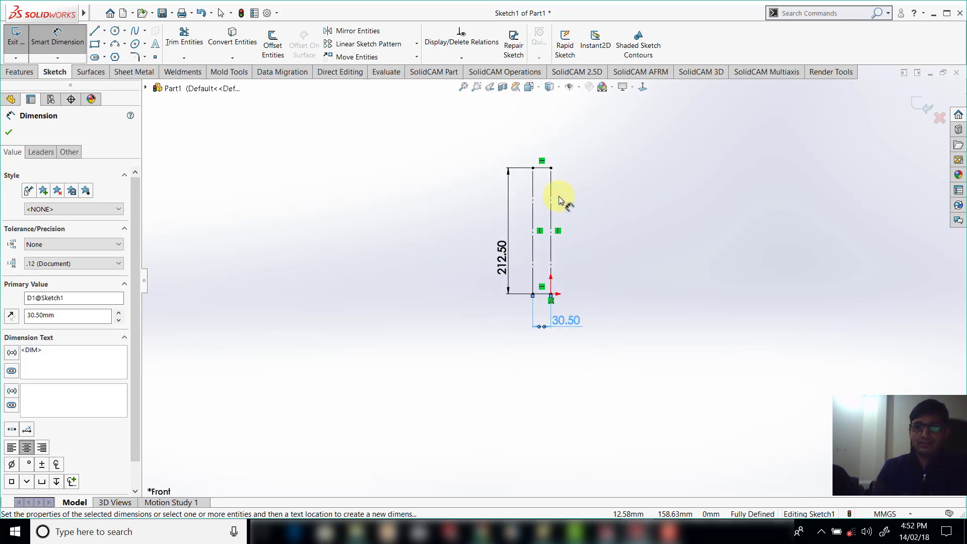
{"action": "left_click_drag", "start_coordinate": [478, 301], "coordinate": [459, 295]}
{"action": "left_click", "coordinate": [475, 293]}
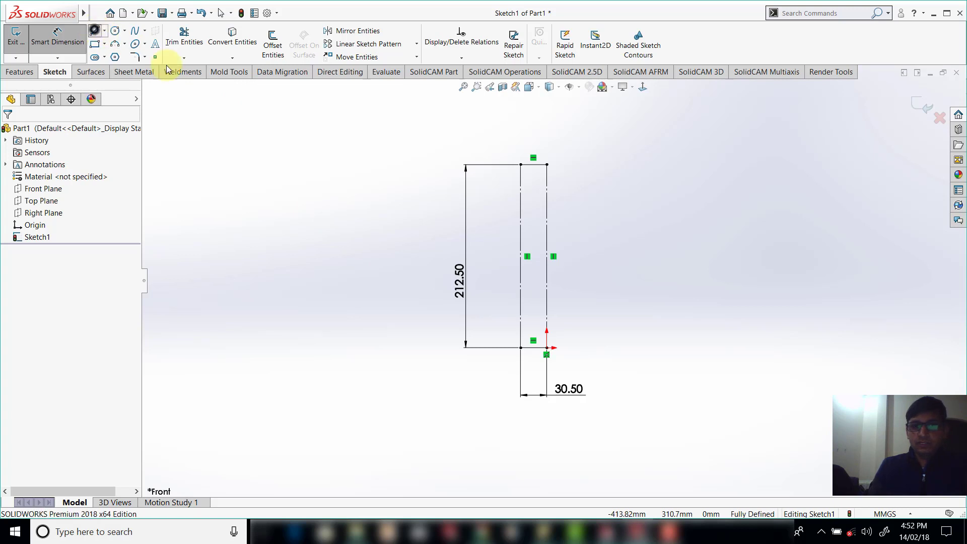
{"action": "left_click", "coordinate": [94, 31]}
Sketch stepped horizontal and vertical lines dropping from the rectangle's top edge
{"action": "scroll", "coordinate": [592, 182], "scroll_direction": "down", "scroll_amount": 3}
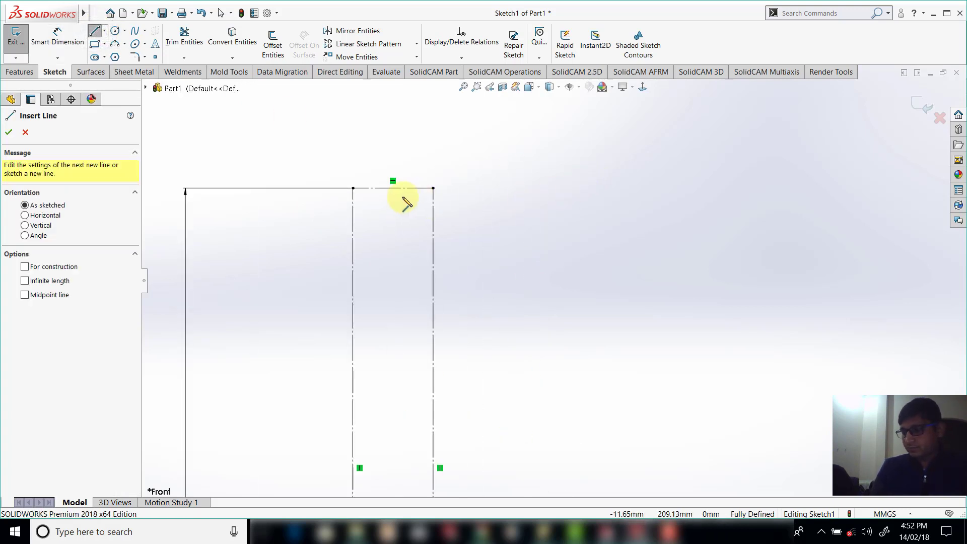
{"action": "left_click", "coordinate": [433, 188]}
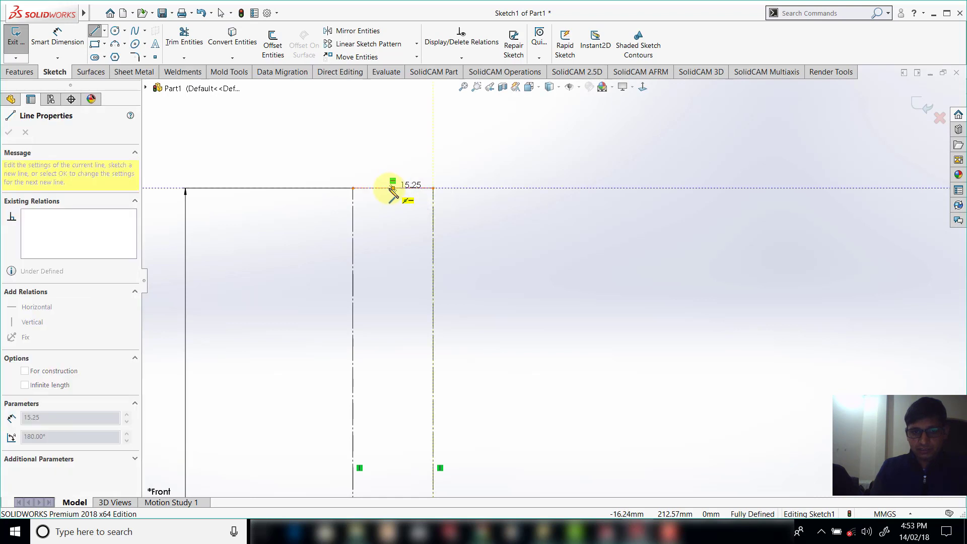
{"action": "left_click", "coordinate": [407, 187]}
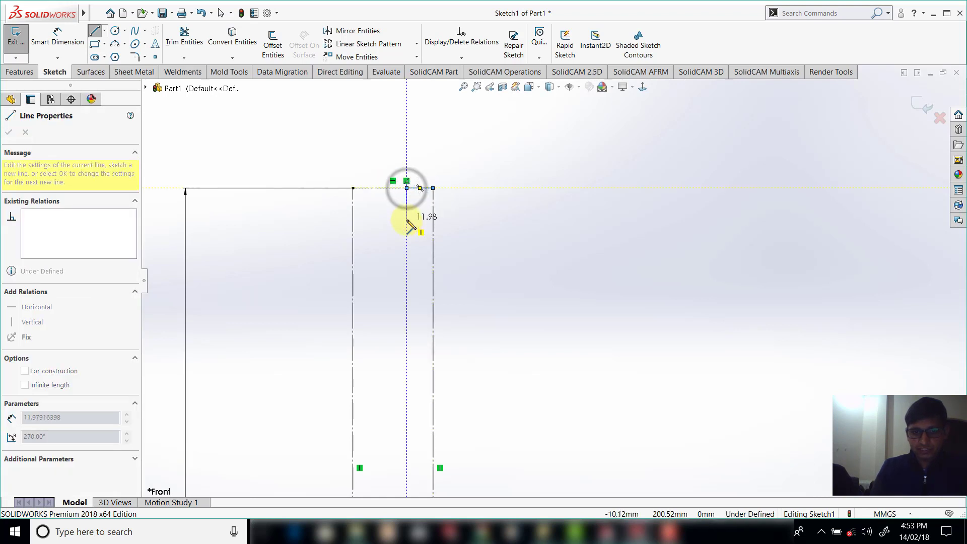
{"action": "left_click", "coordinate": [405, 220]}
{"action": "left_click", "coordinate": [398, 220]}
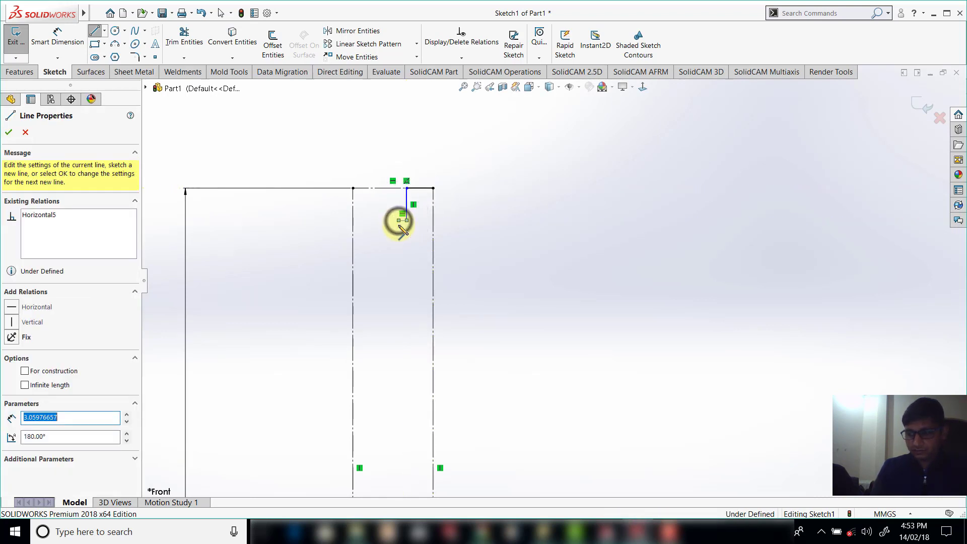
{"action": "scroll", "coordinate": [397, 224], "scroll_direction": "down", "scroll_amount": 2}
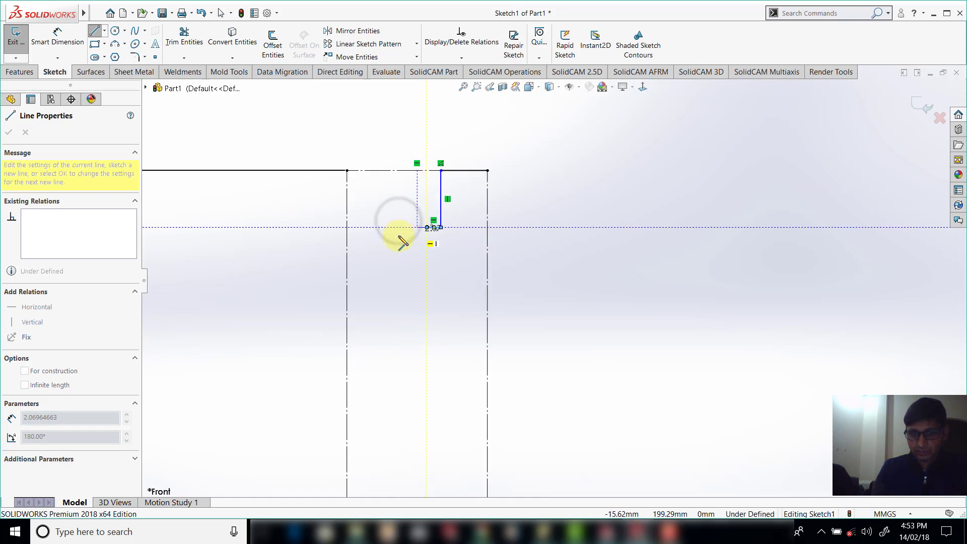
{"action": "left_click", "coordinate": [427, 261]}
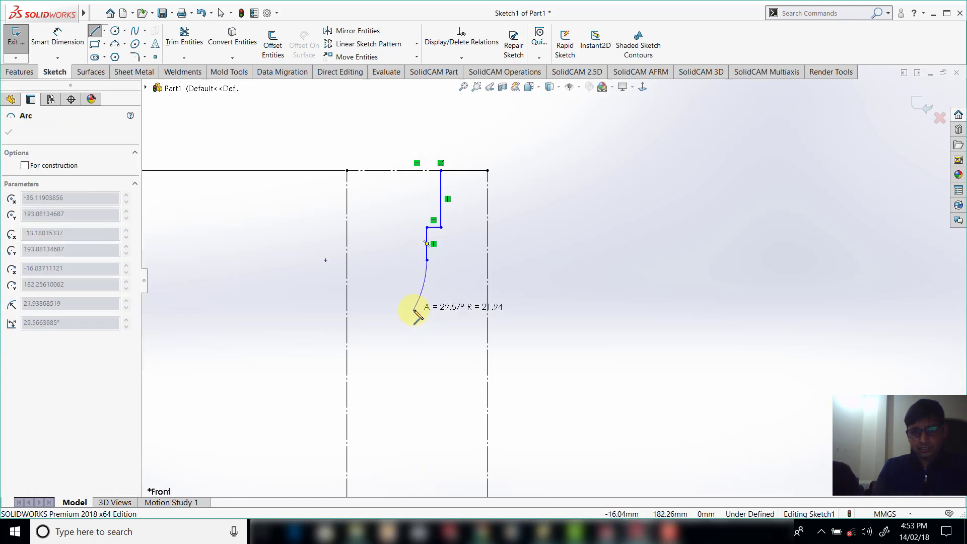
Continue the profile with tangent arcs curving downward to a final hook
{"action": "left_click", "coordinate": [417, 293]}
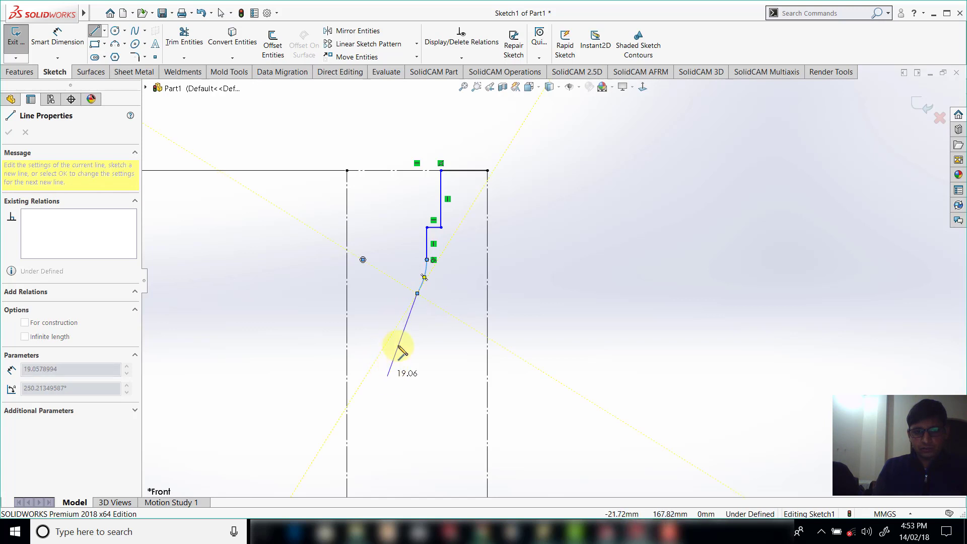
{"action": "key", "text": "a"}
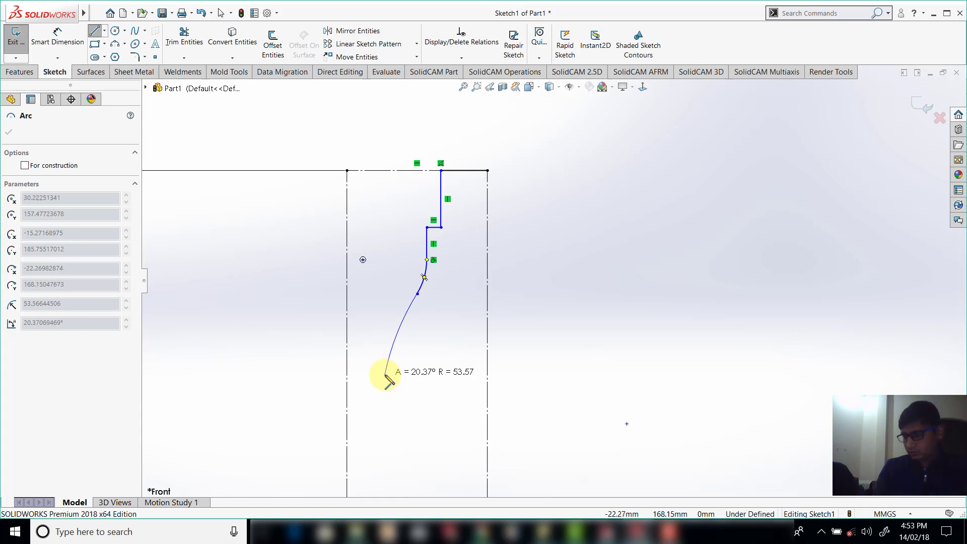
{"action": "left_click", "coordinate": [384, 376]}
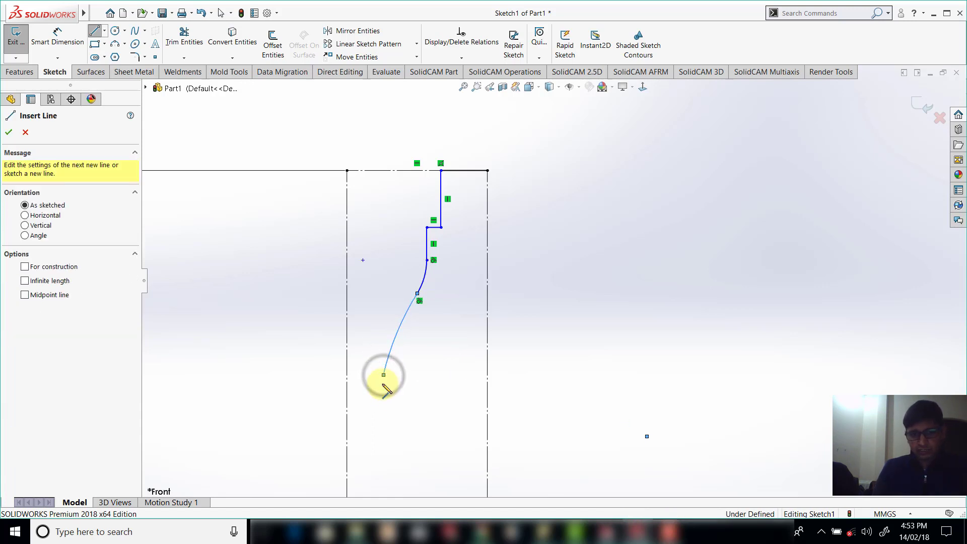
{"action": "key", "text": "a"}
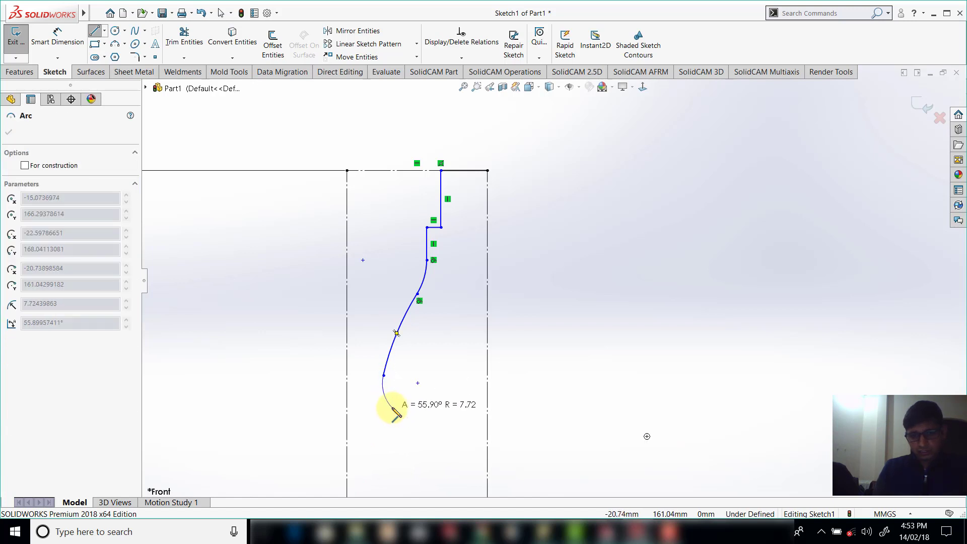
{"action": "left_click", "coordinate": [392, 409]}
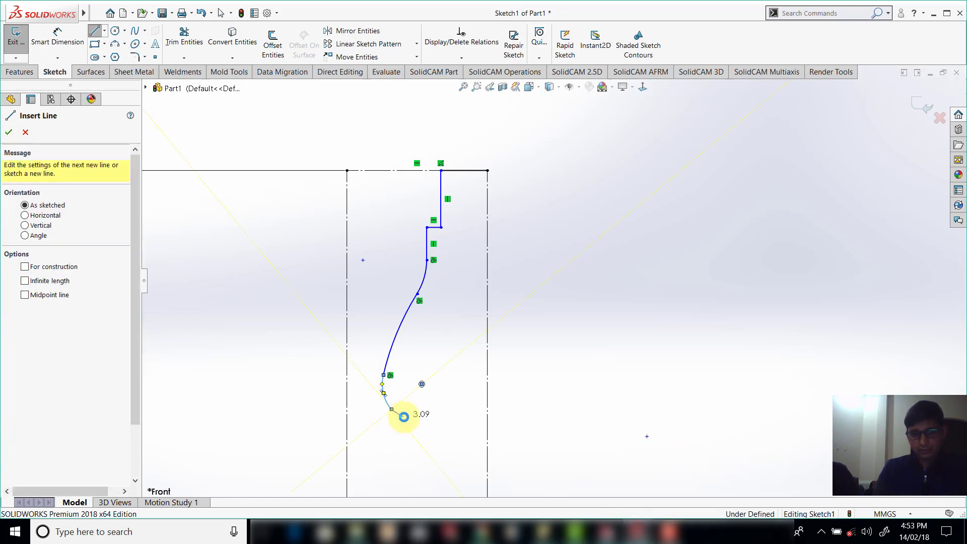
{"action": "key", "text": "Escape"}
{"action": "left_click", "coordinate": [432, 385]}
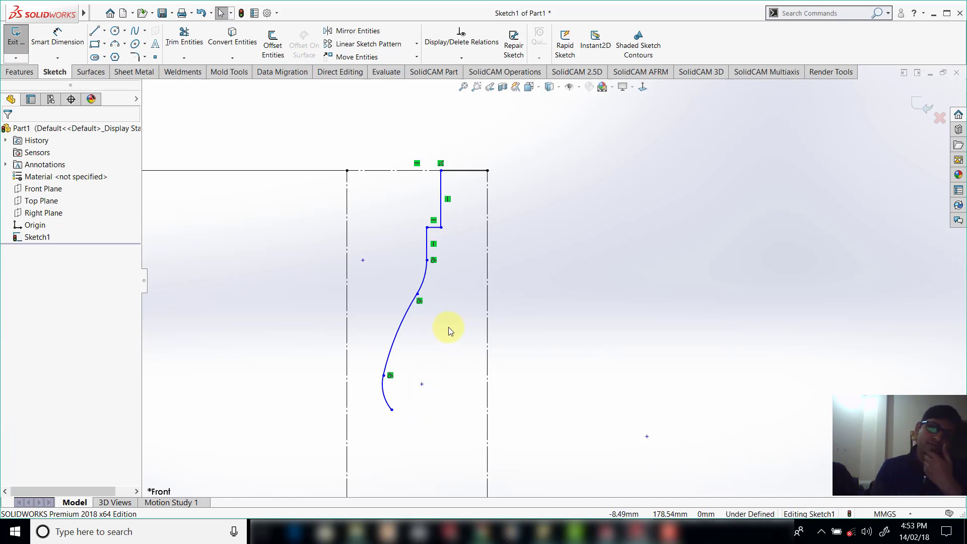
Dimension the top line as a 25 mm diameter about the centre axis
{"action": "left_click", "coordinate": [57, 37]}
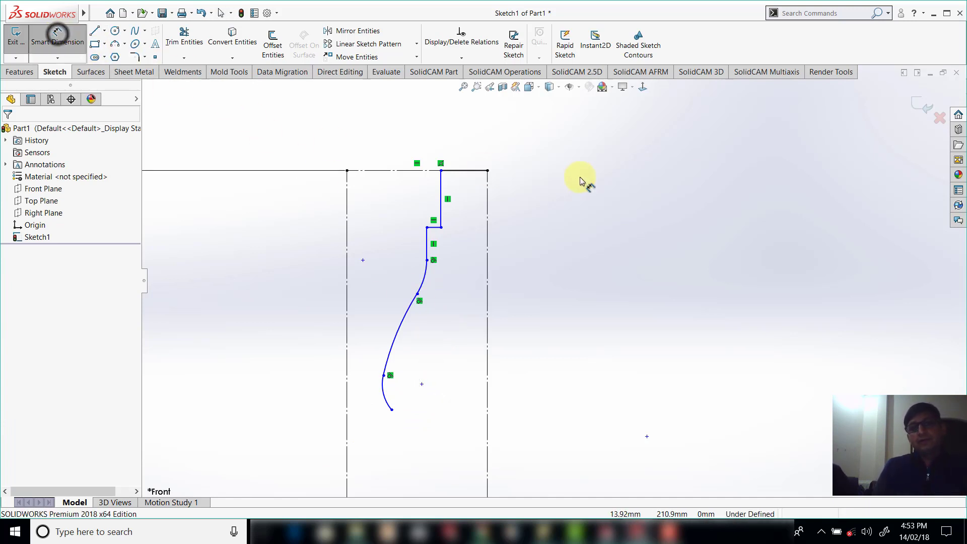
{"action": "left_click", "coordinate": [439, 185]}
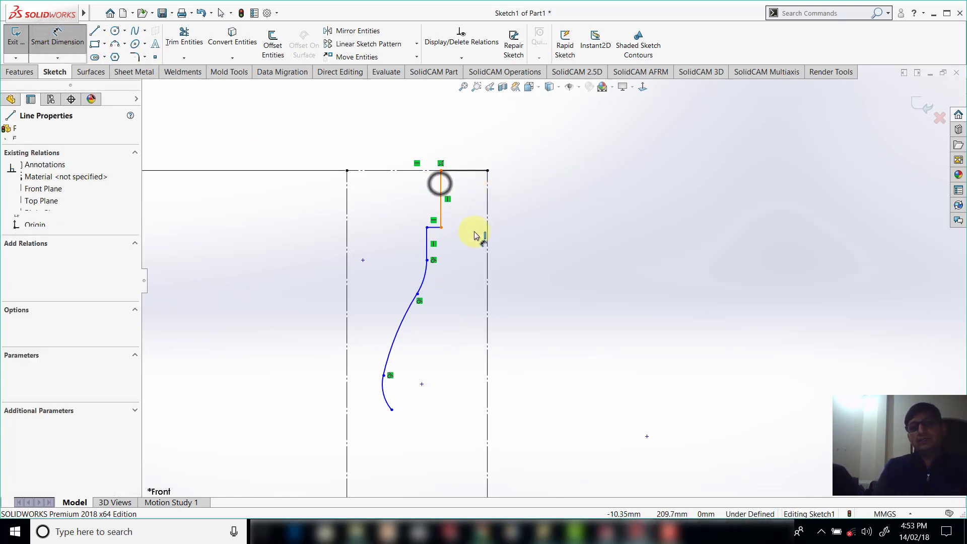
{"action": "left_click", "coordinate": [487, 207]}
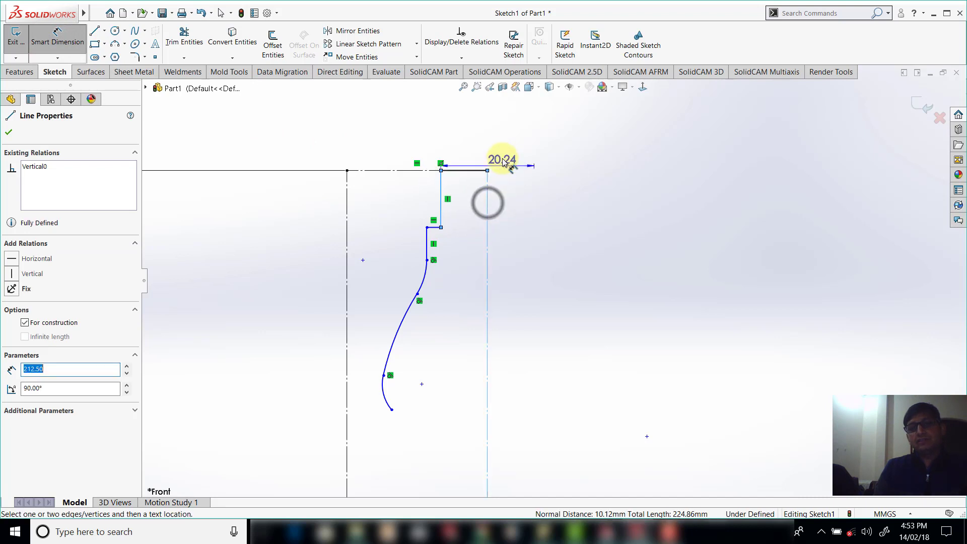
{"action": "left_click", "coordinate": [501, 140]}
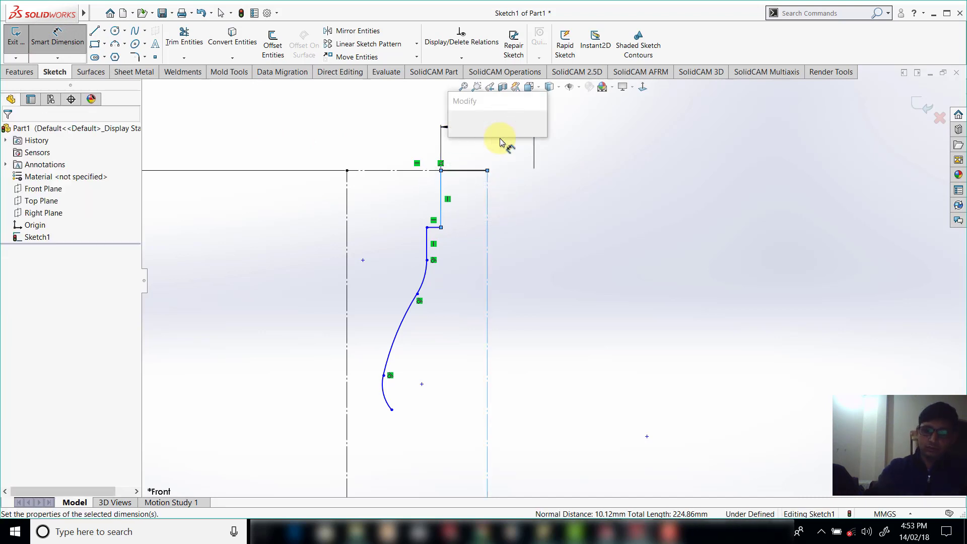
{"action": "type", "text": "25"}
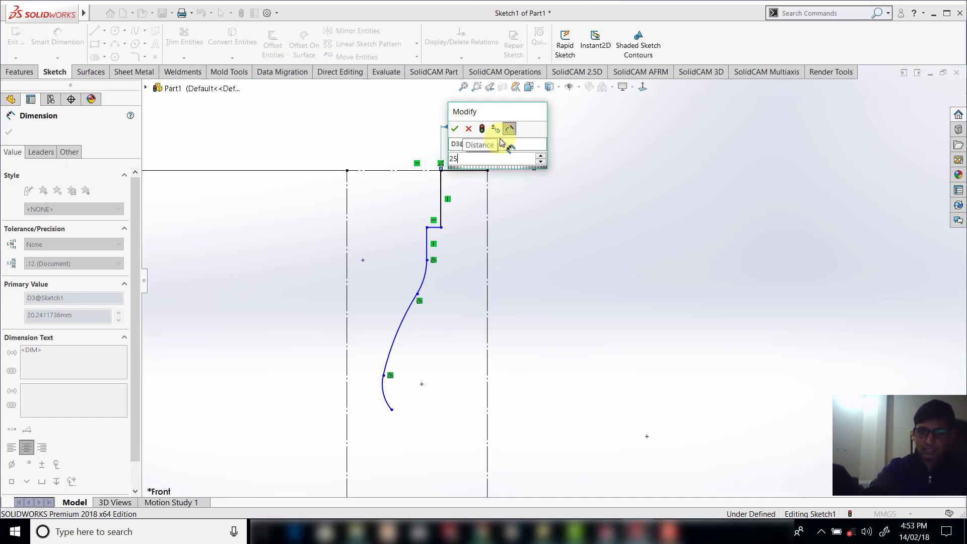
{"action": "key", "text": "Return"}
{"action": "left_click", "coordinate": [451, 218]}
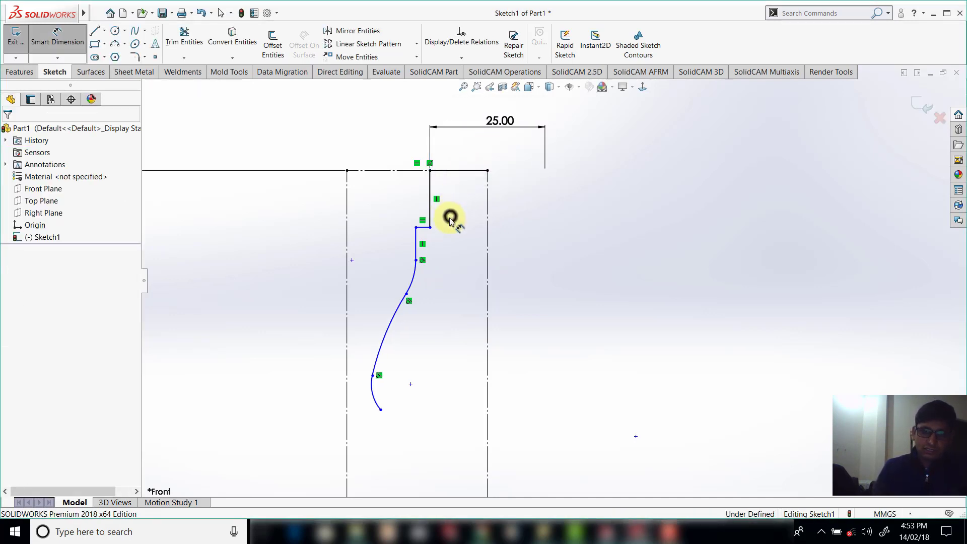
Give the upper vertical line a length of 14 mm
{"action": "left_click", "coordinate": [429, 199]}
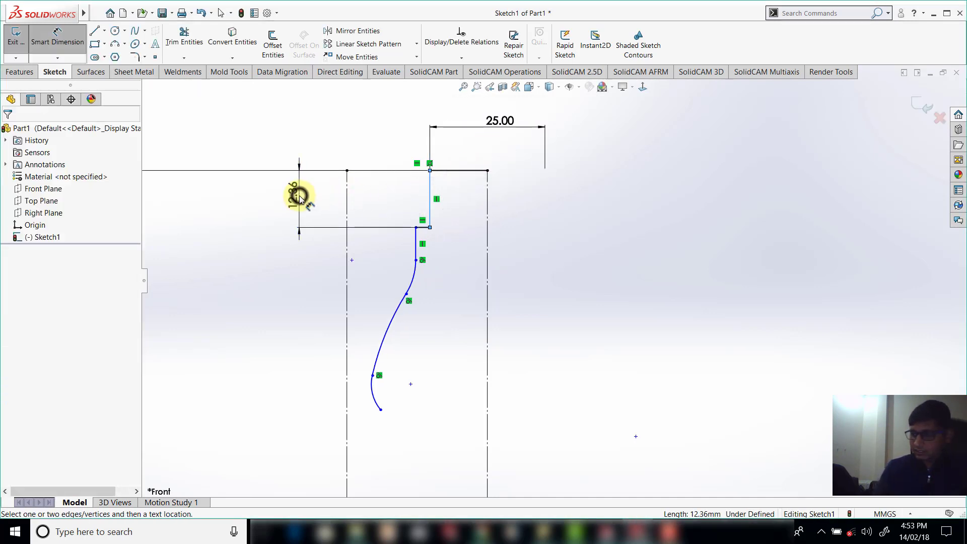
{"action": "left_click", "coordinate": [299, 198]}
{"action": "type", "text": "14"}
{"action": "key", "text": "Return"}
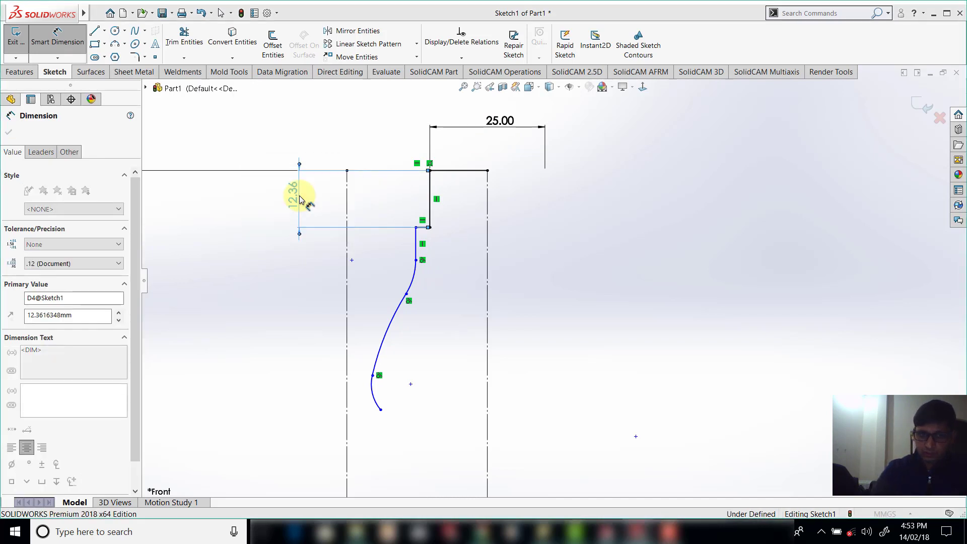
{"action": "left_click", "coordinate": [466, 273]}
Set a 0.50 mm offset between the upper and lower vertical lines
{"action": "scroll", "coordinate": [463, 269], "scroll_direction": "down", "scroll_amount": 4}
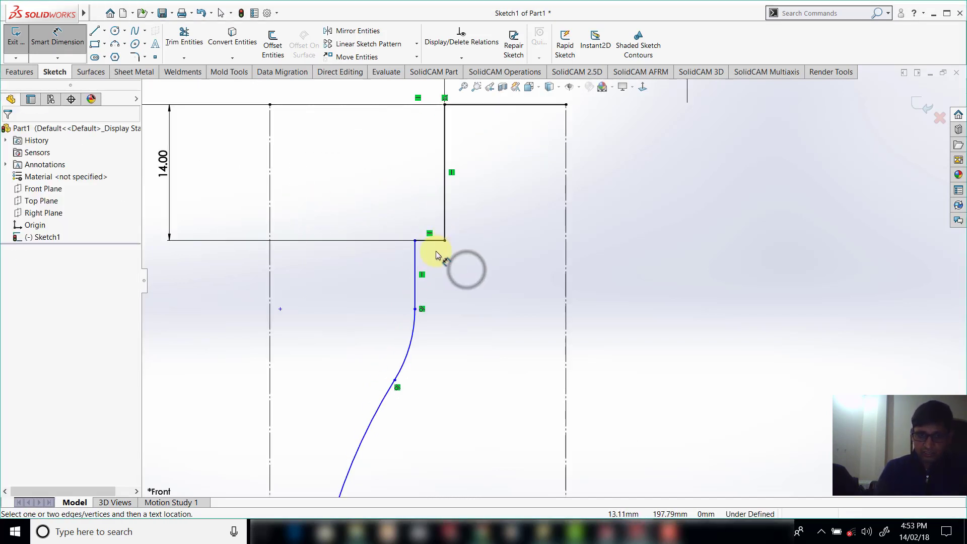
{"action": "left_click", "coordinate": [415, 256]}
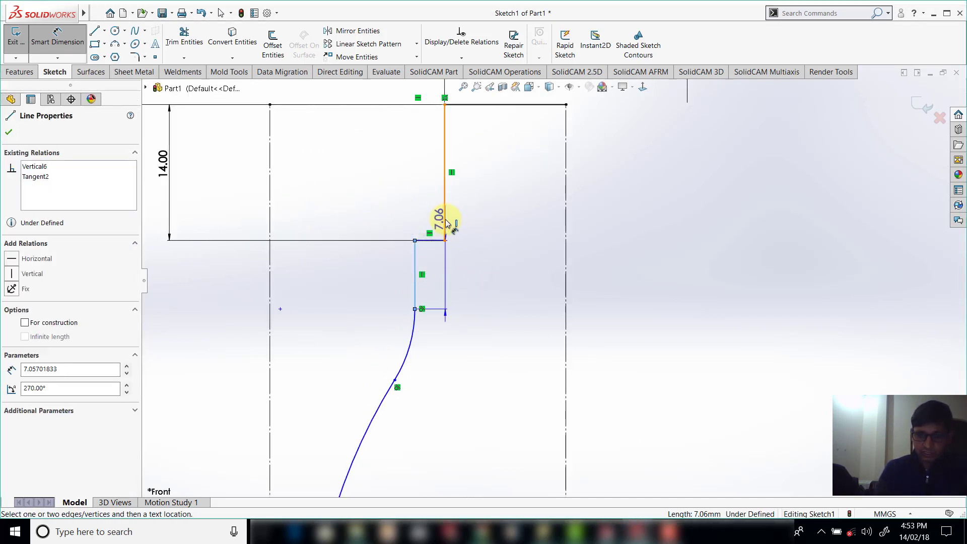
{"action": "left_click", "coordinate": [444, 218]}
{"action": "left_click", "coordinate": [468, 218]}
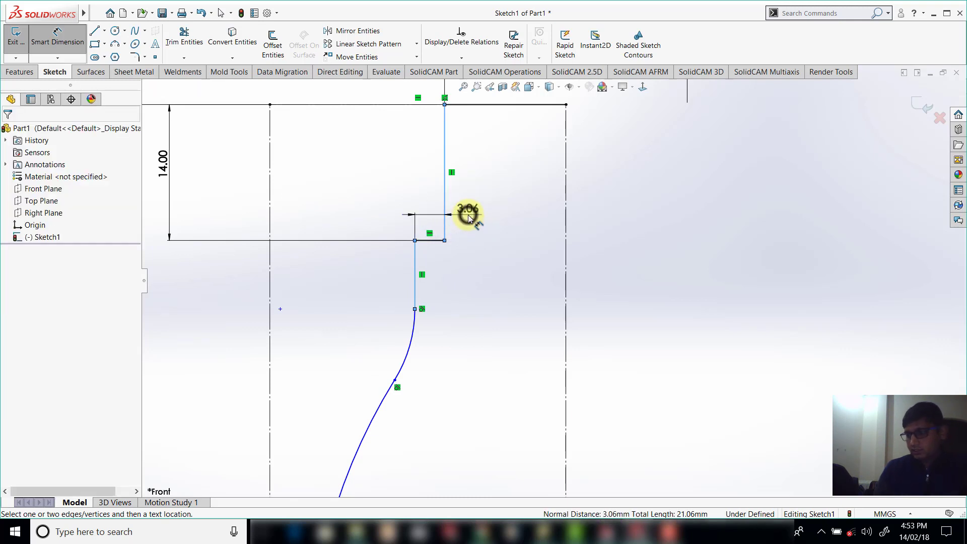
{"action": "type", "text": "0.5"}
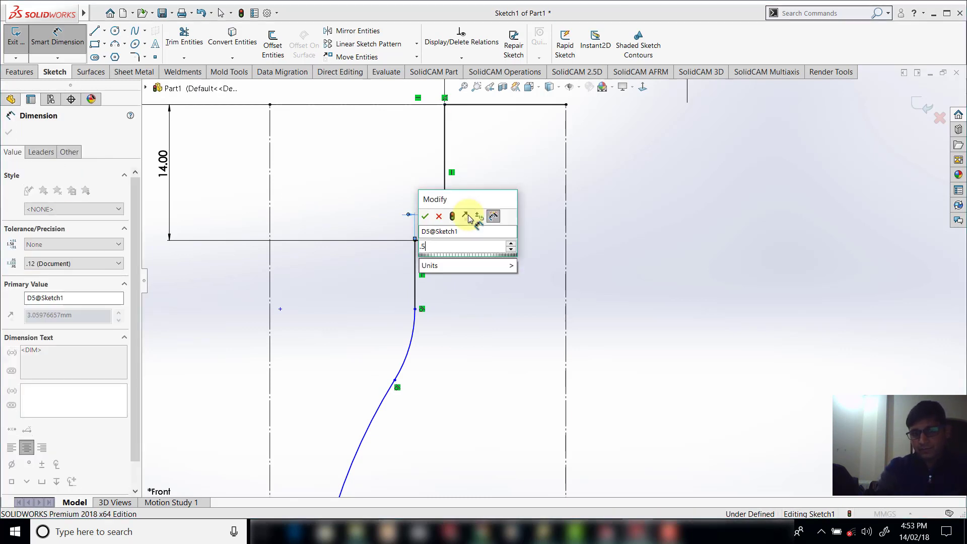
{"action": "key", "text": "Return"}
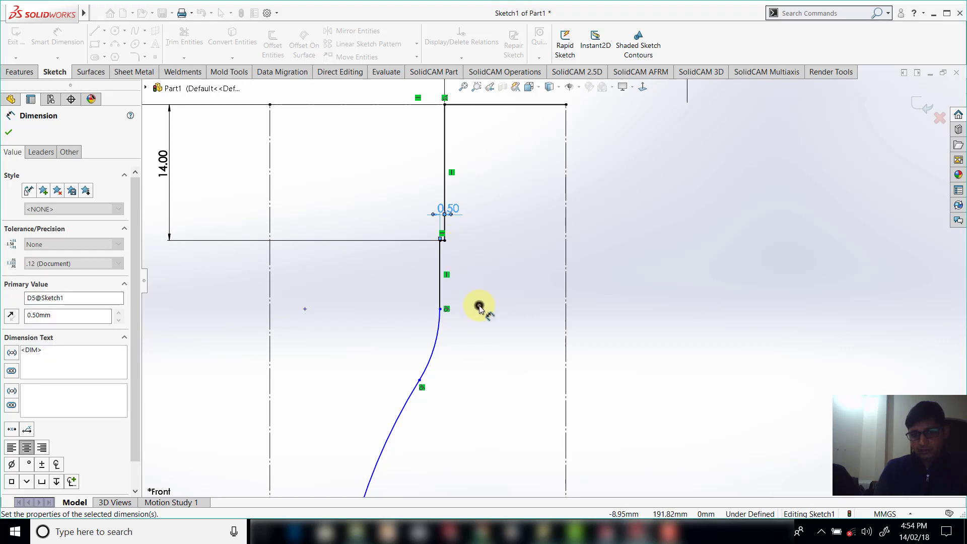
{"action": "left_click", "coordinate": [479, 304]}
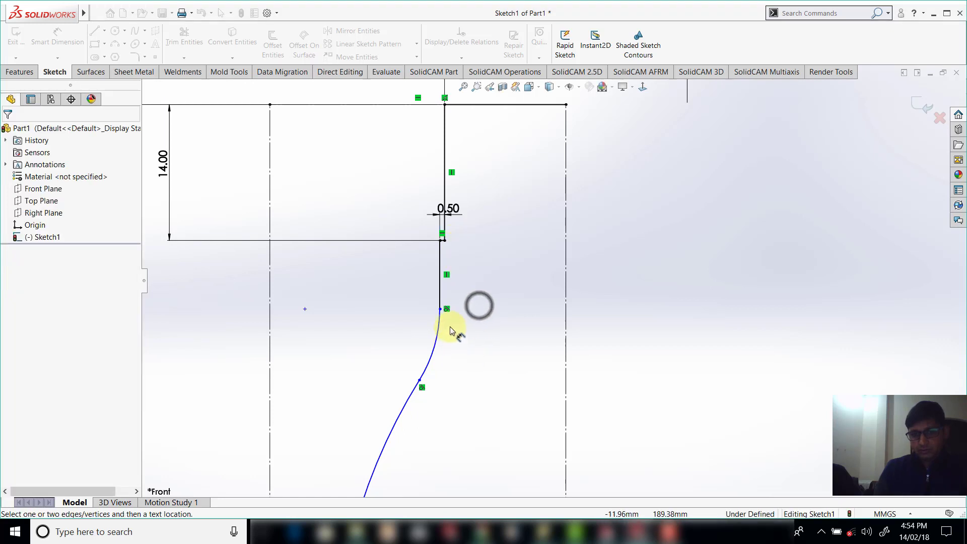
Dimension the short lower line at 6.00 and the upper arc at R40
{"action": "left_click", "coordinate": [431, 271]}
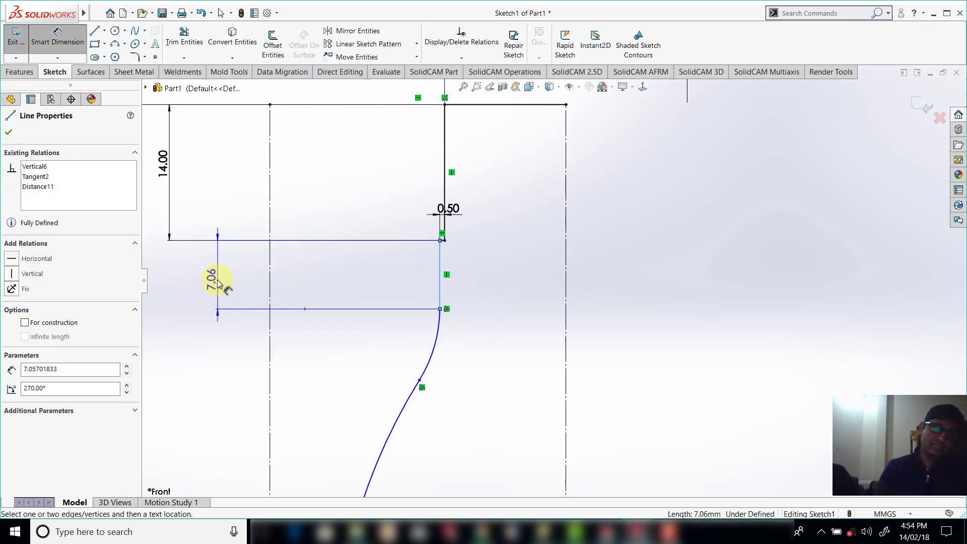
{"action": "left_click", "coordinate": [217, 282]}
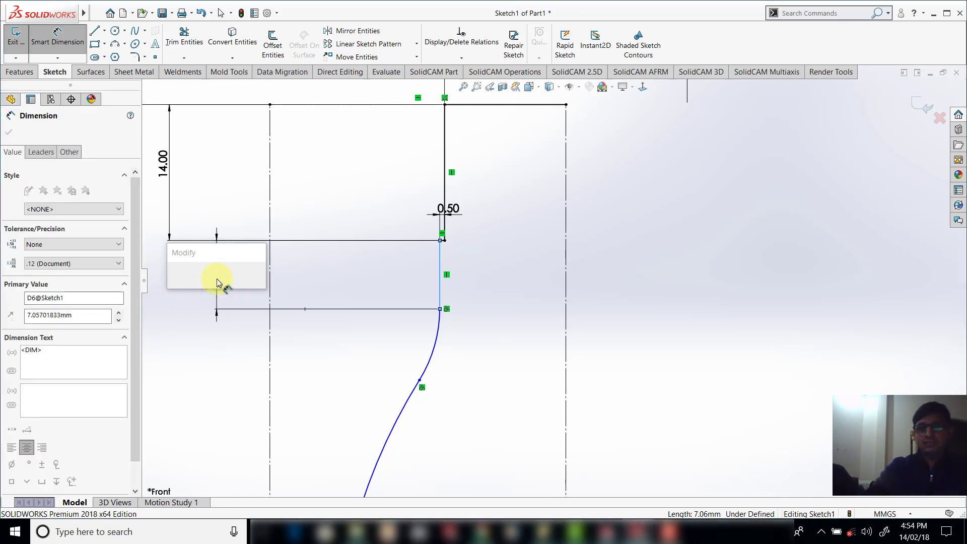
{"action": "key", "text": "Return"}
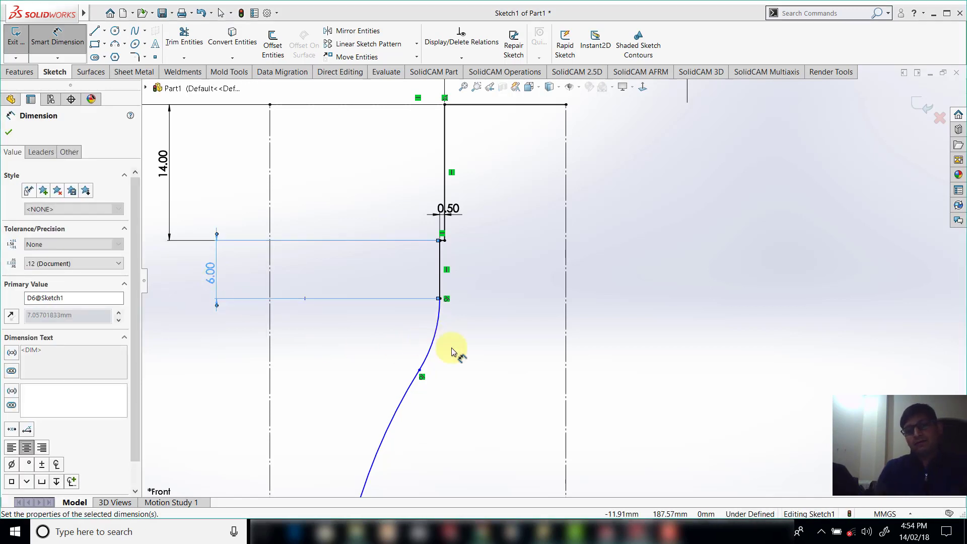
{"action": "left_click", "coordinate": [435, 334]}
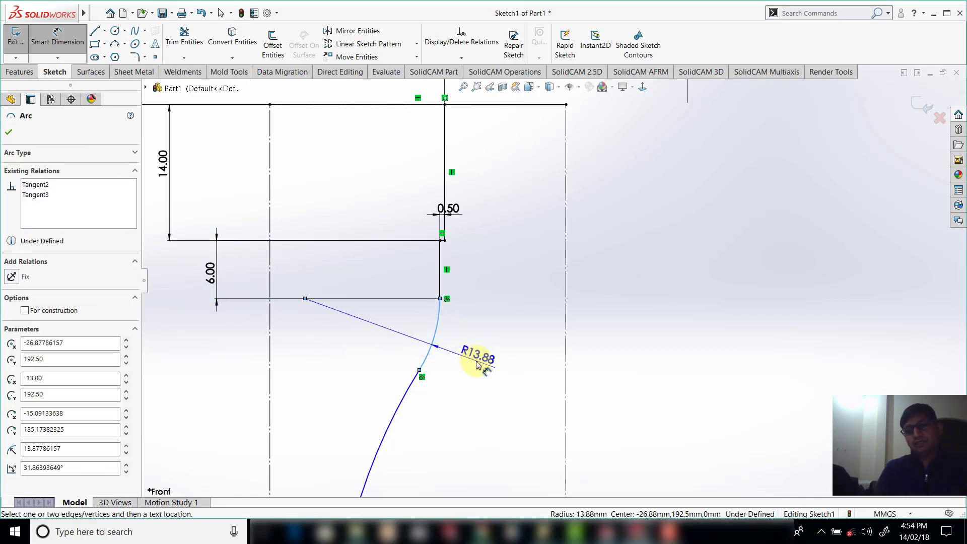
{"action": "left_click", "coordinate": [481, 366]}
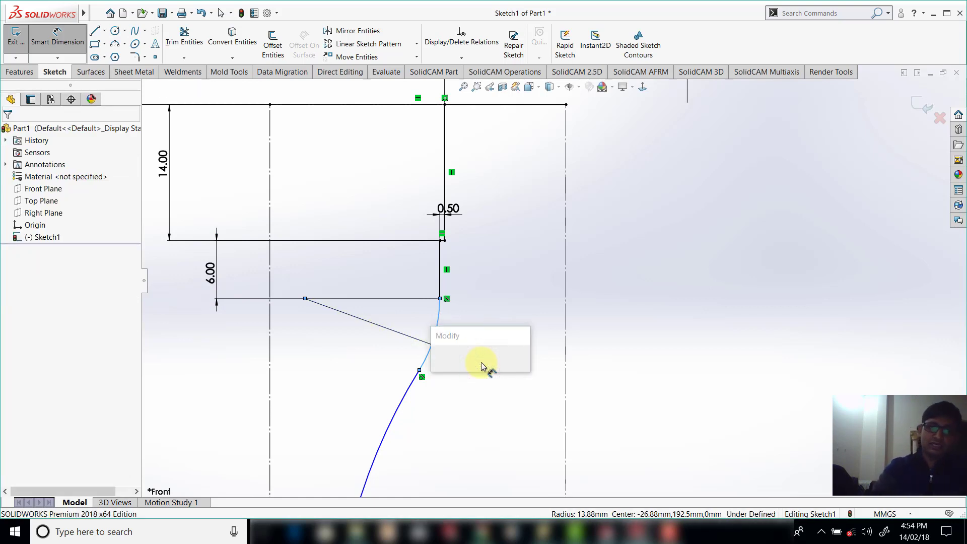
{"action": "type", "text": "40"}
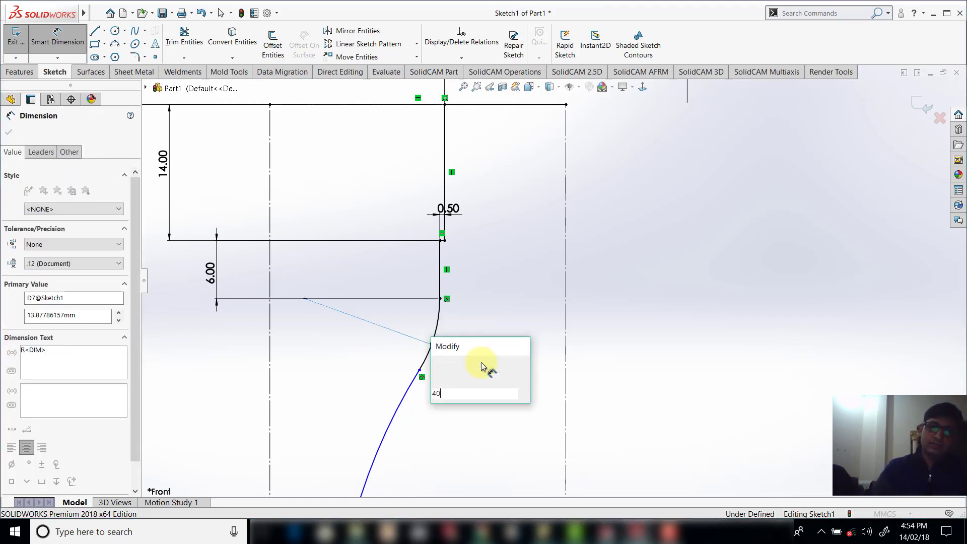
{"action": "key", "text": "Escape"}
{"action": "key", "text": "Escape"}
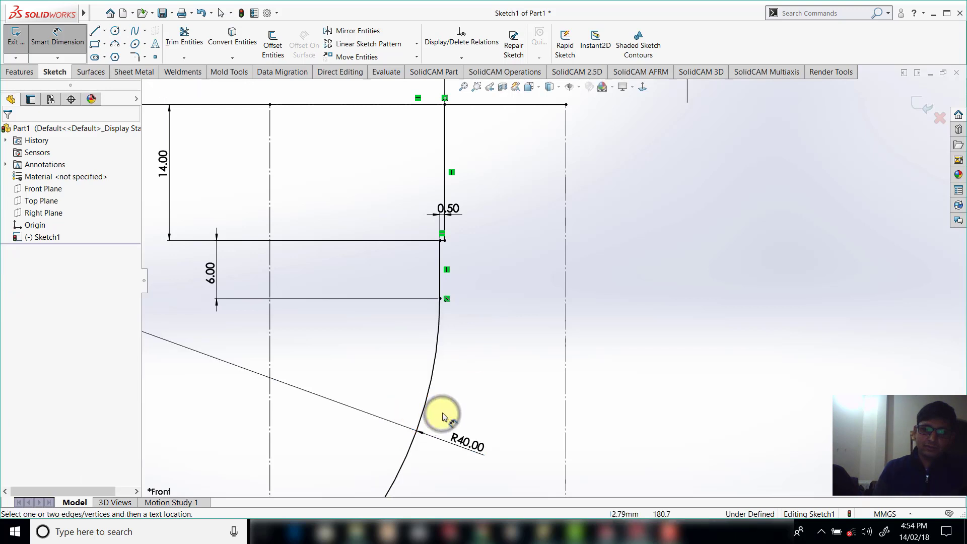
{"action": "key", "text": "z"}
{"action": "key", "text": "Escape"}
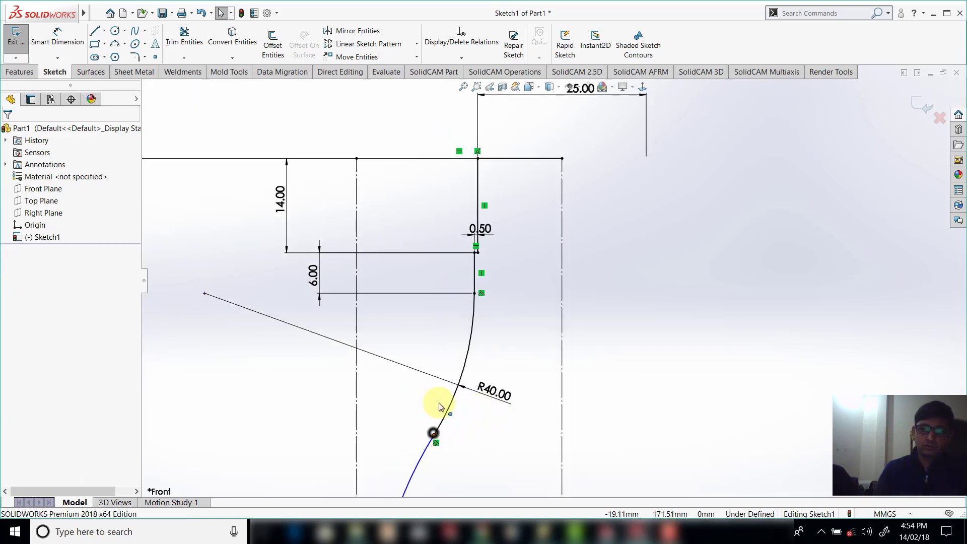
Drag the curve's lower endpoint upward to reshape it
{"action": "left_click_drag", "start_coordinate": [433, 433], "coordinate": [451, 353]}
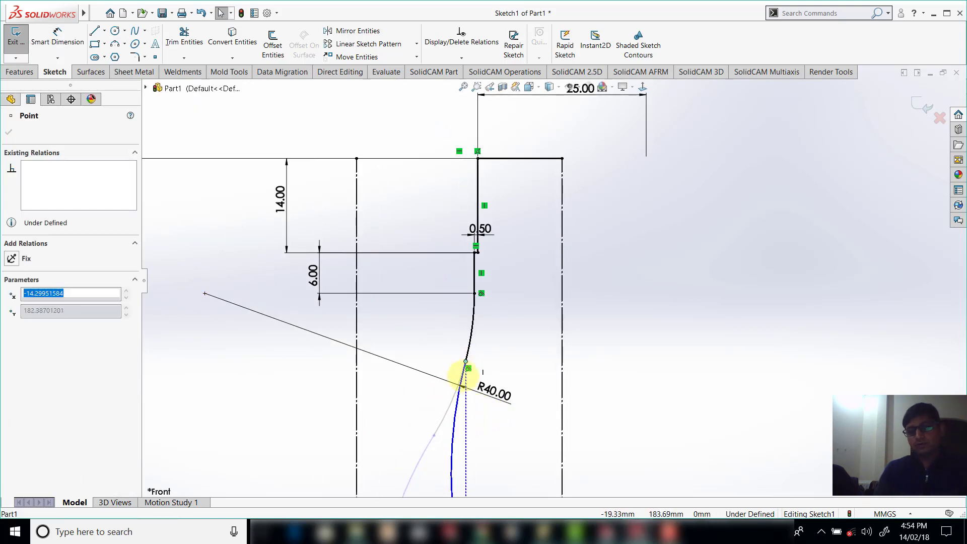
{"action": "left_click", "coordinate": [485, 419]}
{"action": "key", "text": "z"}
{"action": "scroll", "coordinate": [484, 422], "scroll_direction": "down", "scroll_amount": 2}
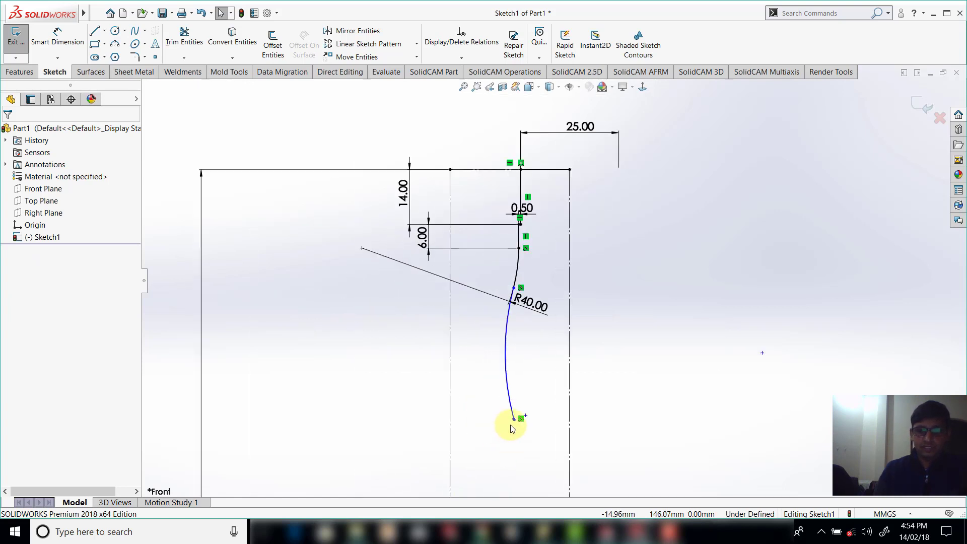
Give the lower arc an R200 radius dimension
{"action": "left_click", "coordinate": [67, 49]}
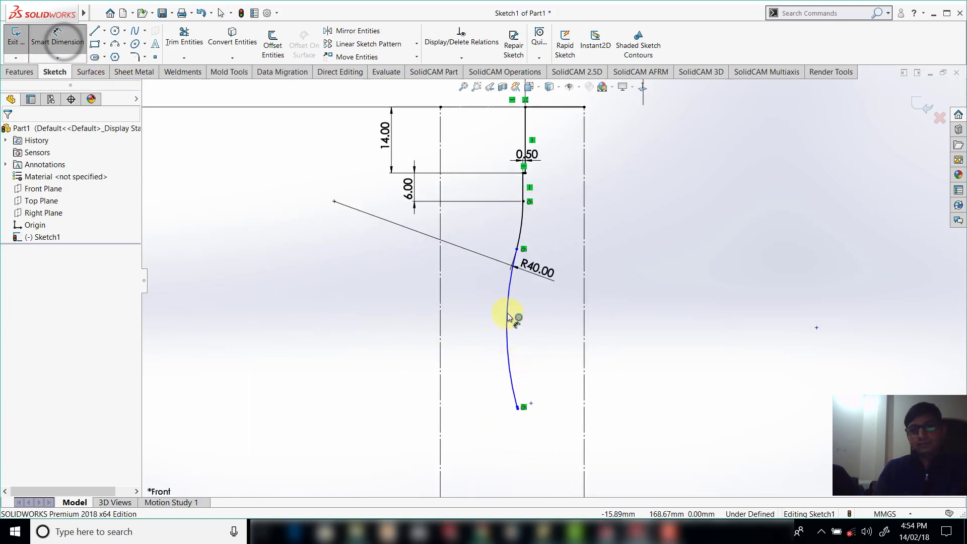
{"action": "left_click", "coordinate": [520, 323]}
{"action": "left_click", "coordinate": [536, 330]}
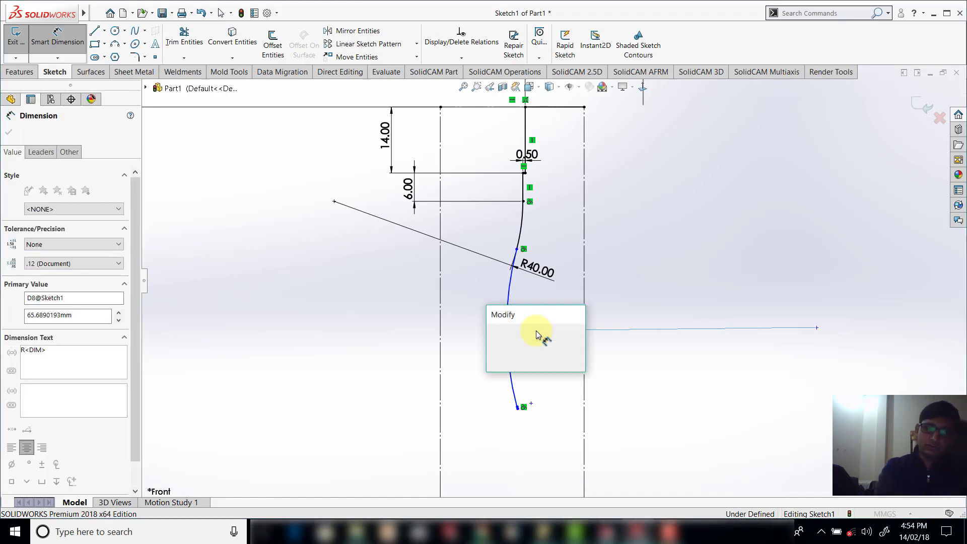
{"action": "type", "text": "200"}
{"action": "key", "text": "Return"}
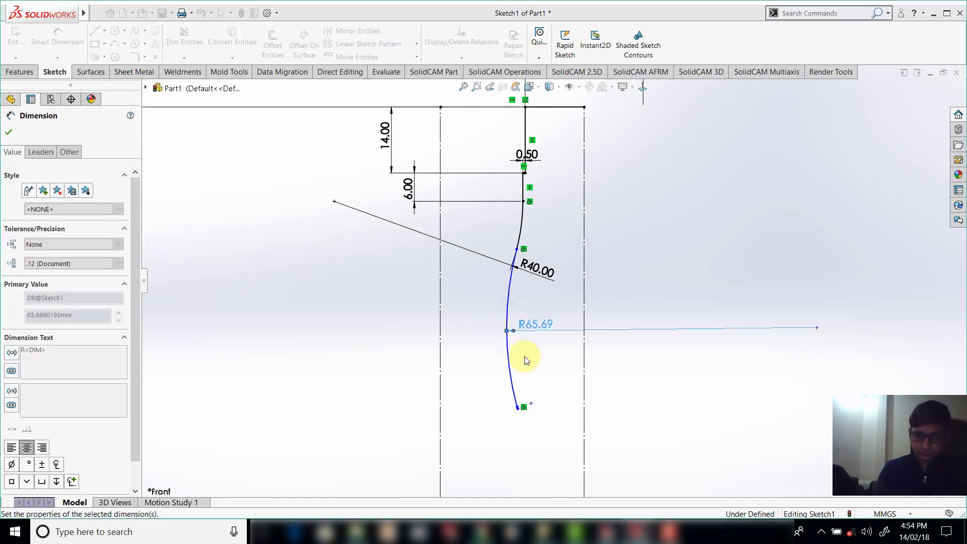
{"action": "left_click", "coordinate": [524, 352]}
{"action": "key", "text": "Escape"}
{"action": "scroll", "coordinate": [523, 353], "scroll_direction": "up", "scroll_amount": 2}
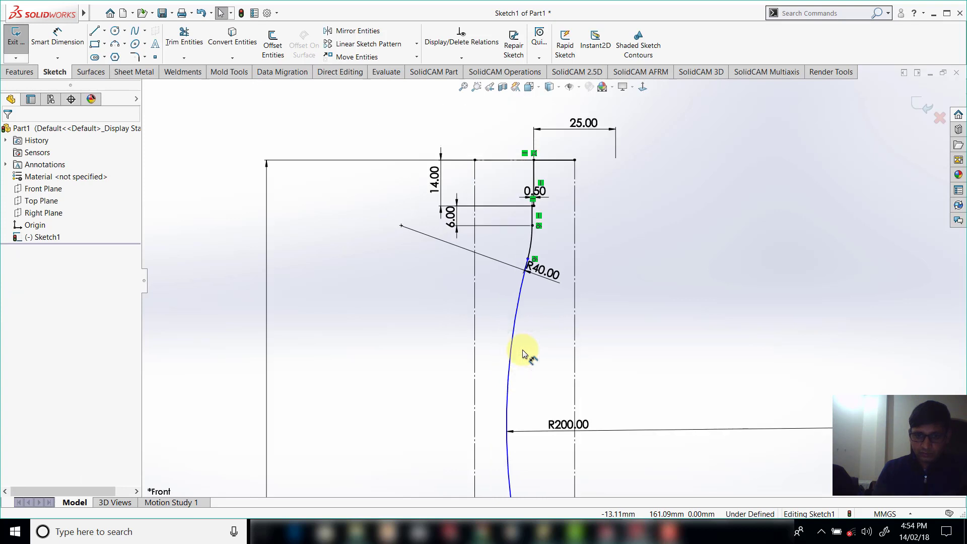
{"action": "scroll", "coordinate": [524, 357], "scroll_direction": "up", "scroll_amount": 3}
{"action": "scroll", "coordinate": [535, 393], "scroll_direction": "up", "scroll_amount": 2}
{"action": "scroll", "coordinate": [544, 422], "scroll_direction": "down", "scroll_amount": 5}
{"action": "scroll", "coordinate": [531, 339], "scroll_direction": "down", "scroll_amount": 1}
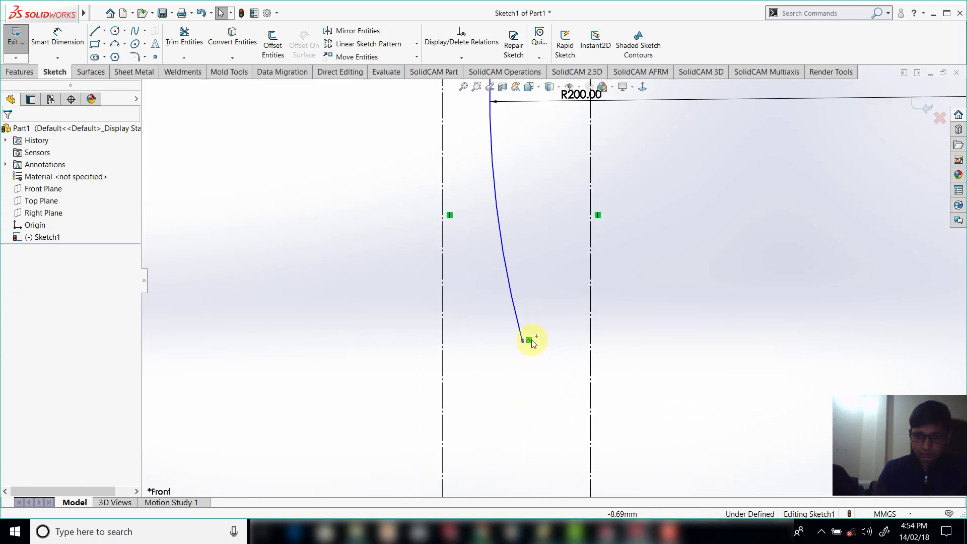
{"action": "scroll", "coordinate": [458, 285], "scroll_direction": "down", "scroll_amount": 5}
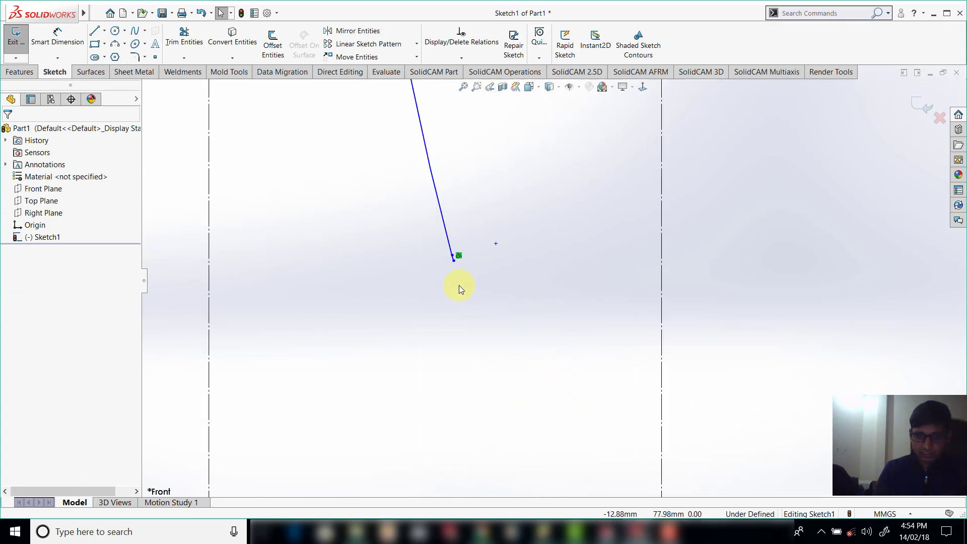
Move the line-arc junction point up and to the left
{"action": "left_click", "coordinate": [514, 291]}
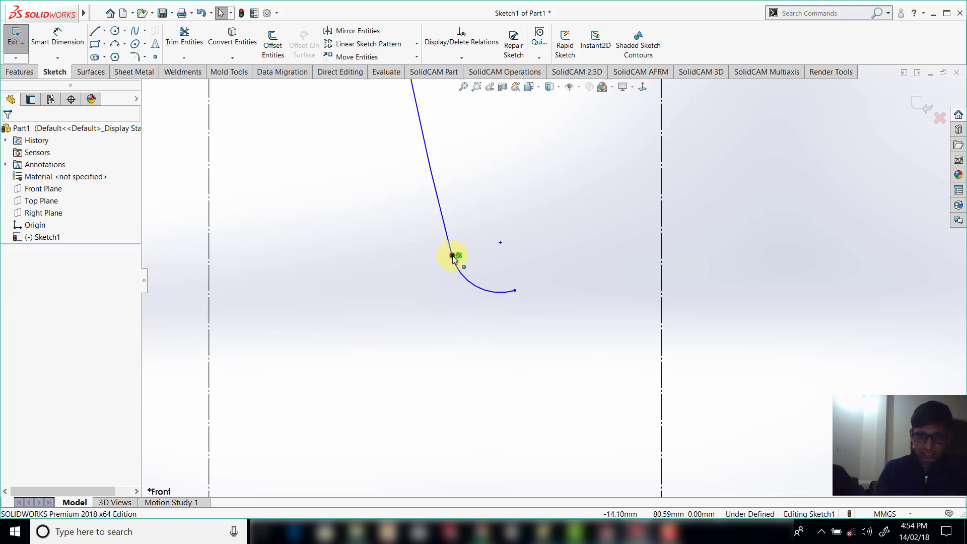
{"action": "left_click_drag", "start_coordinate": [452, 255], "coordinate": [313, 143]}
{"action": "left_click_drag", "start_coordinate": [297, 98], "coordinate": [298, 99]}
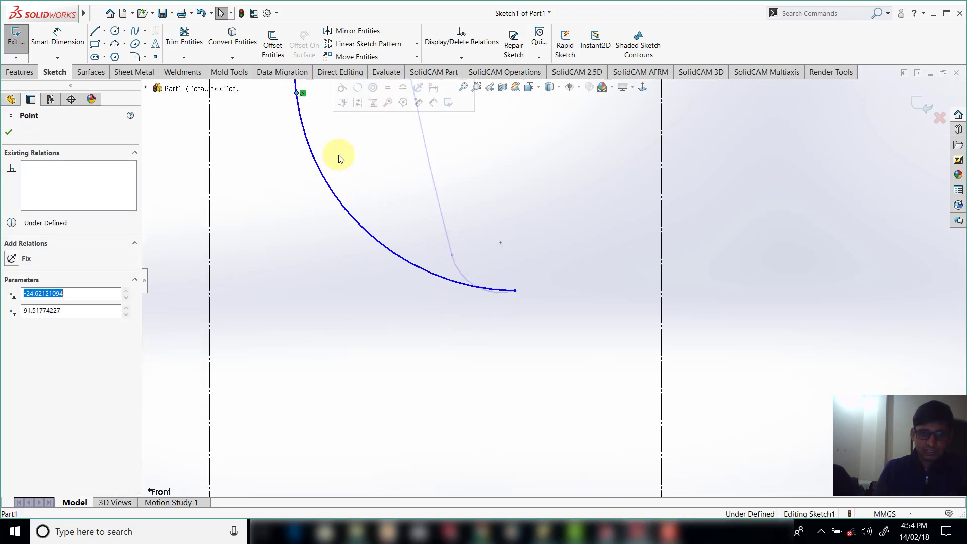
{"action": "scroll", "coordinate": [416, 212], "scroll_direction": "up", "scroll_amount": 2}
{"action": "scroll", "coordinate": [477, 234], "scroll_direction": "up", "scroll_amount": 3}
Make the arc tangent to the centerline, then undo that relation
{"action": "left_click_drag", "start_coordinate": [498, 252], "coordinate": [429, 278]}
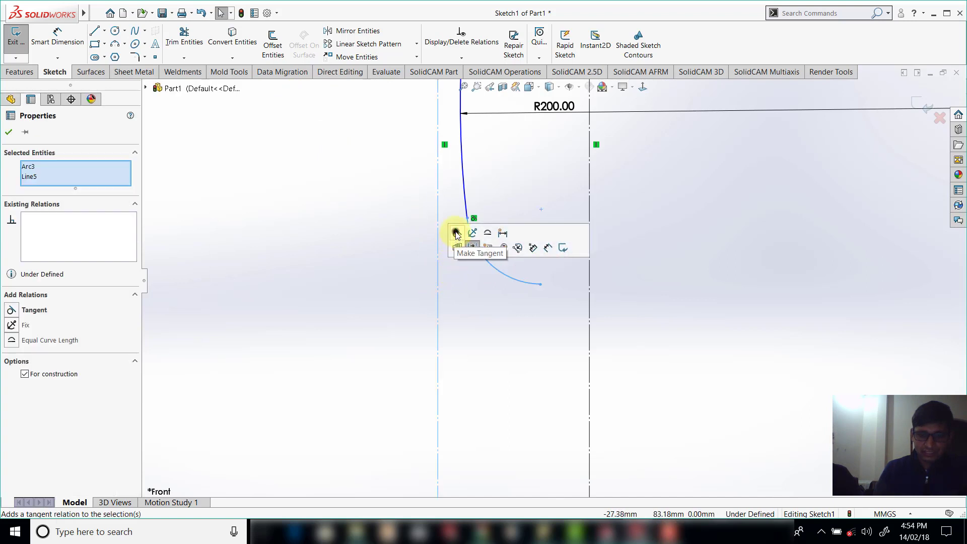
{"action": "left_click", "coordinate": [455, 233]}
{"action": "left_click", "coordinate": [516, 306]}
{"action": "scroll", "coordinate": [516, 308], "scroll_direction": "up", "scroll_amount": 1}
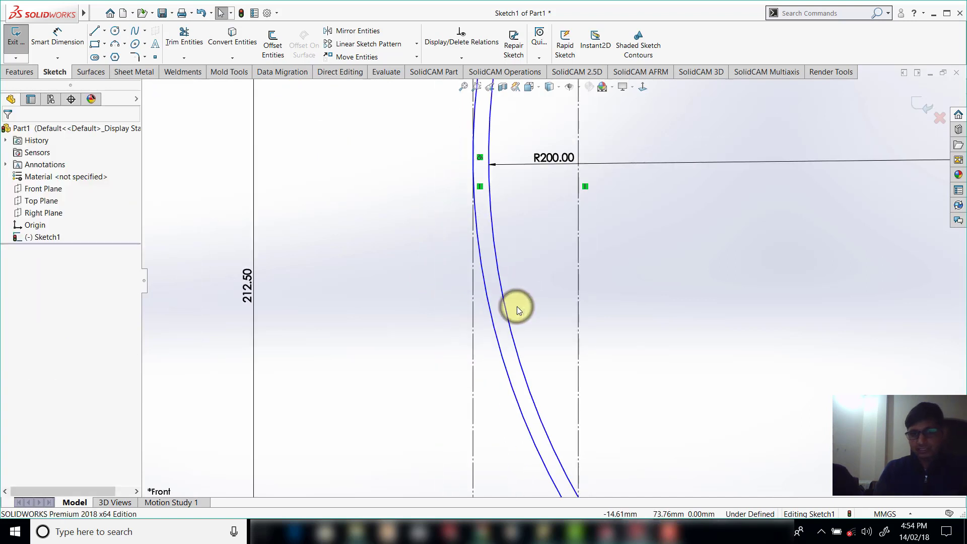
{"action": "scroll", "coordinate": [516, 307], "scroll_direction": "up", "scroll_amount": 1}
{"action": "scroll", "coordinate": [517, 308], "scroll_direction": "up", "scroll_amount": 1}
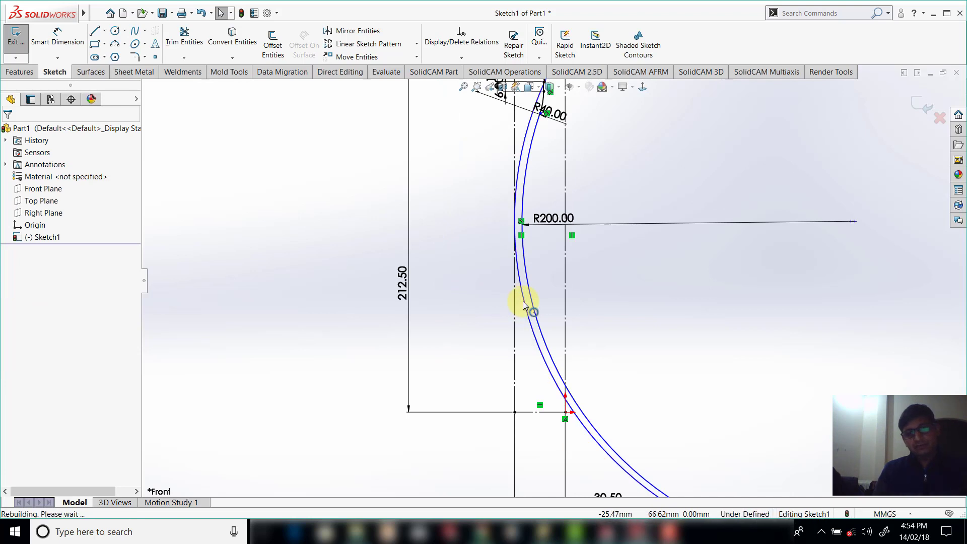
{"action": "key", "text": "ctrl+z"}
{"action": "left_click", "coordinate": [623, 316]}
{"action": "scroll", "coordinate": [604, 220], "scroll_direction": "up", "scroll_amount": 2}
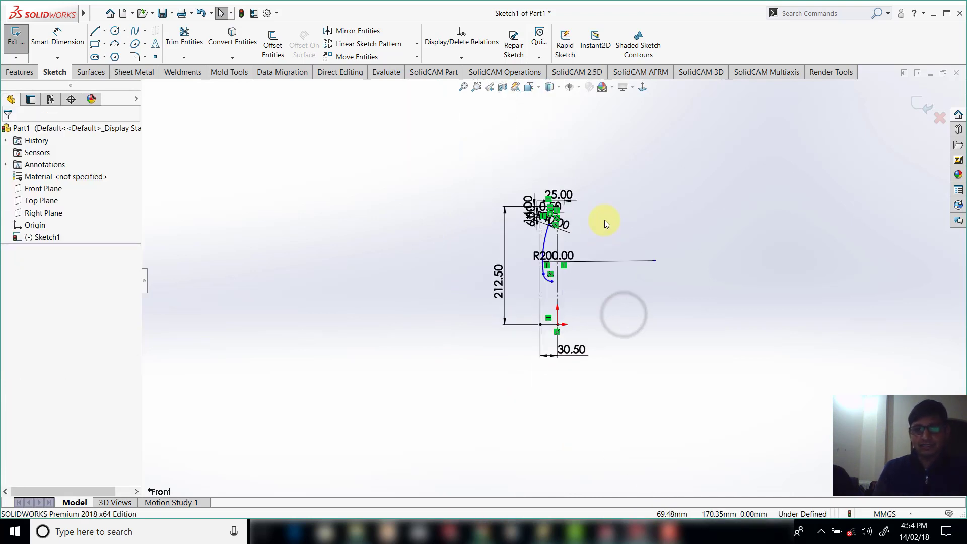
{"action": "scroll", "coordinate": [604, 226], "scroll_direction": "down", "scroll_amount": 1}
{"action": "scroll", "coordinate": [603, 230], "scroll_direction": "down", "scroll_amount": 1}
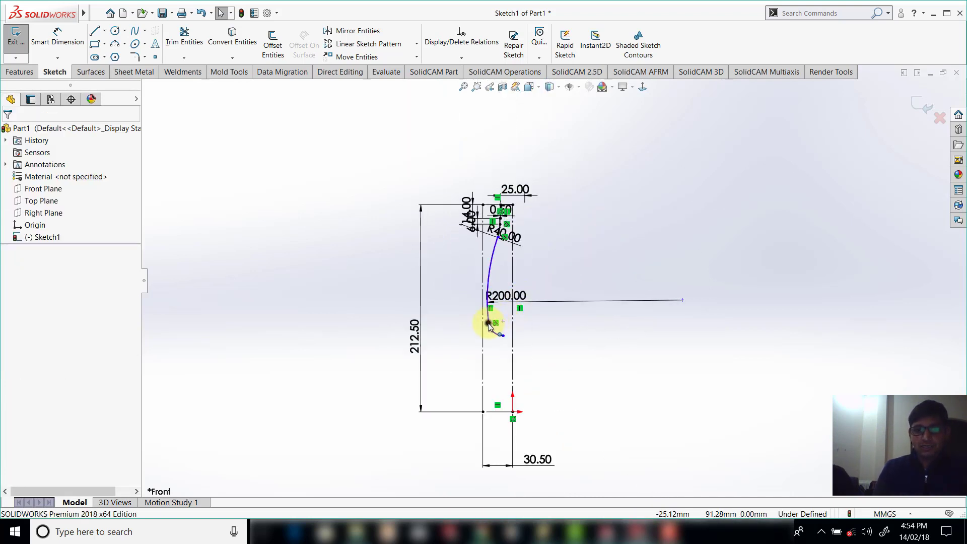
Reshape the arcs by dragging points, moving the R200.00 dimension beside the arc
{"action": "left_click_drag", "start_coordinate": [486, 295], "coordinate": [485, 277]}
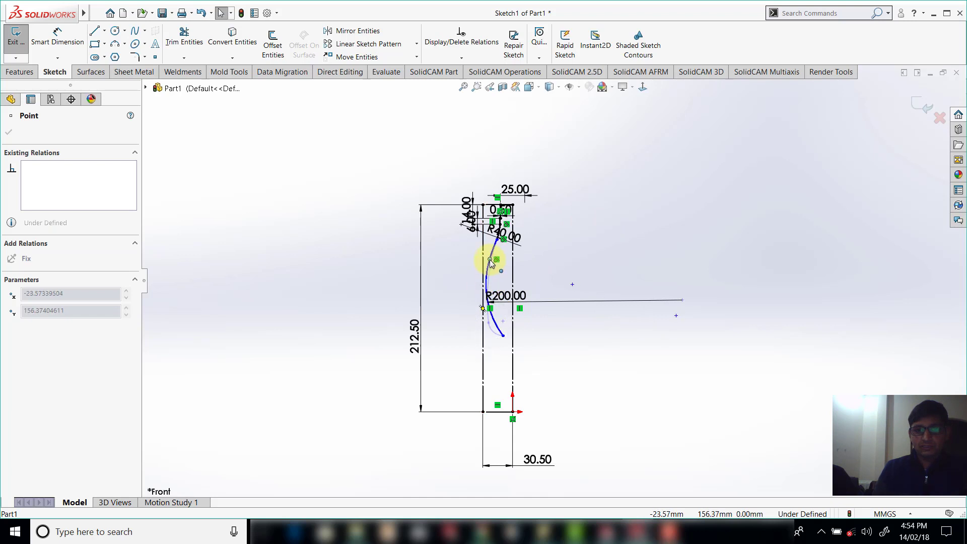
{"action": "left_click", "coordinate": [545, 334]}
{"action": "scroll", "coordinate": [510, 313], "scroll_direction": "down", "scroll_amount": 2}
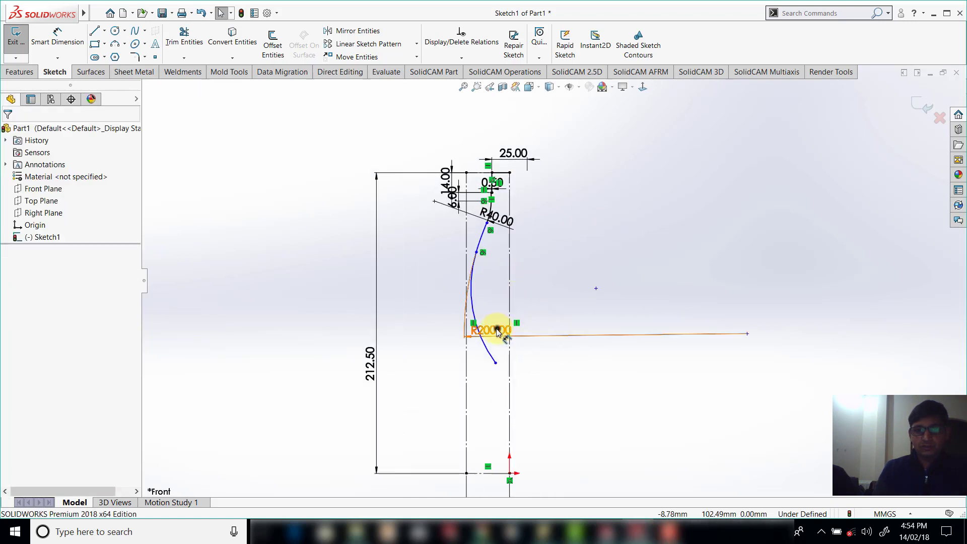
{"action": "left_click_drag", "start_coordinate": [497, 331], "coordinate": [499, 240]}
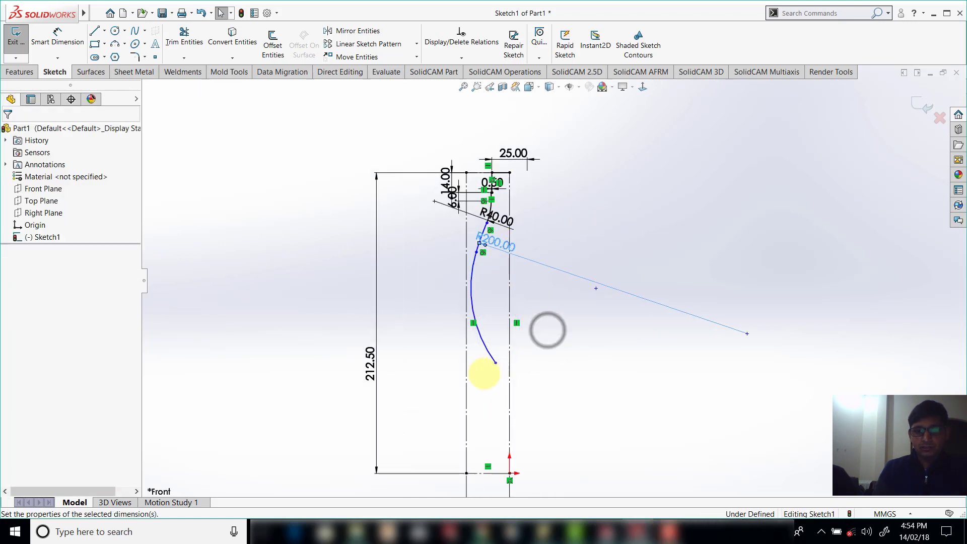
{"action": "left_click", "coordinate": [492, 382]}
{"action": "left_click_drag", "start_coordinate": [495, 361], "coordinate": [469, 309]}
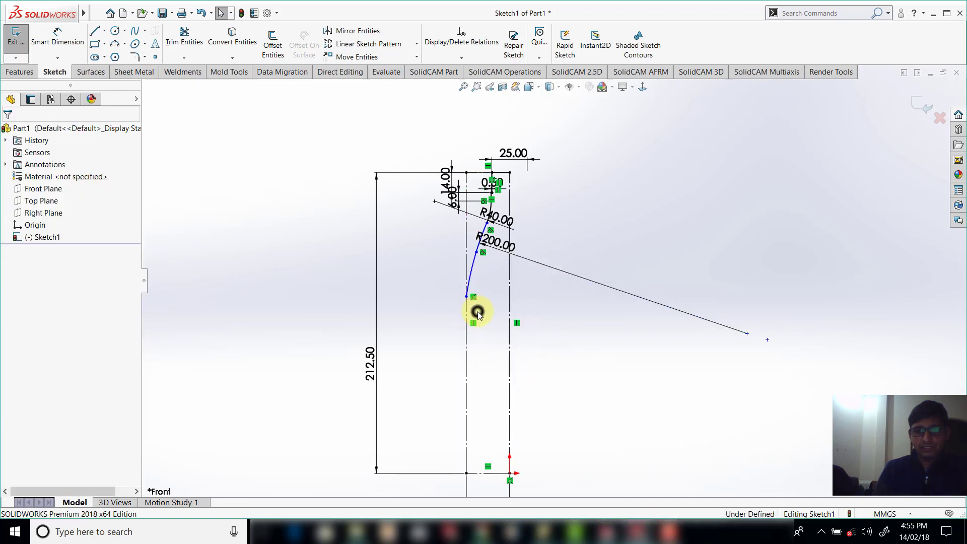
{"action": "scroll", "coordinate": [476, 308], "scroll_direction": "down", "scroll_amount": 2}
{"action": "scroll", "coordinate": [483, 292], "scroll_direction": "down", "scroll_amount": 2}
Make the lowest arc tangent to the rectangle's construction side line
{"action": "left_click", "coordinate": [493, 290]}
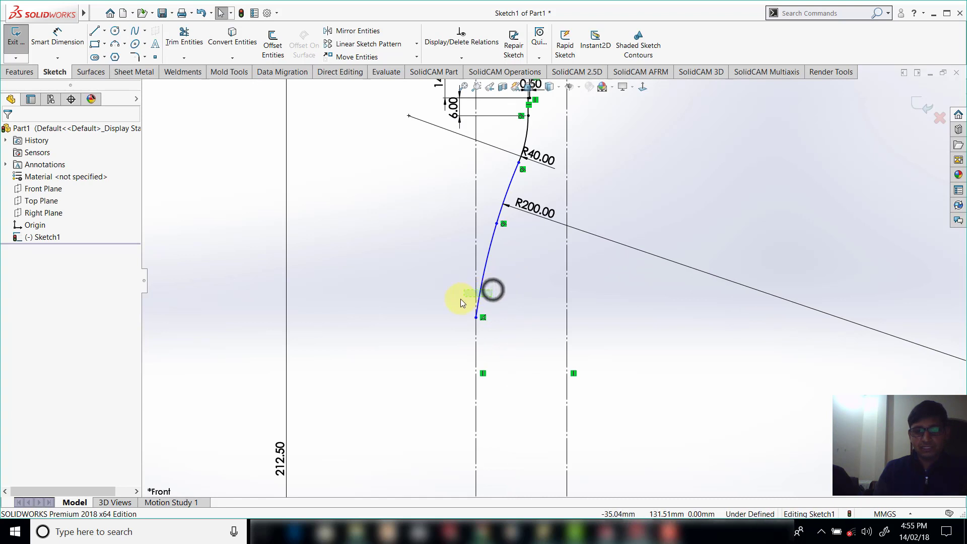
{"action": "left_click", "coordinate": [475, 298], "text": "ctrl"}
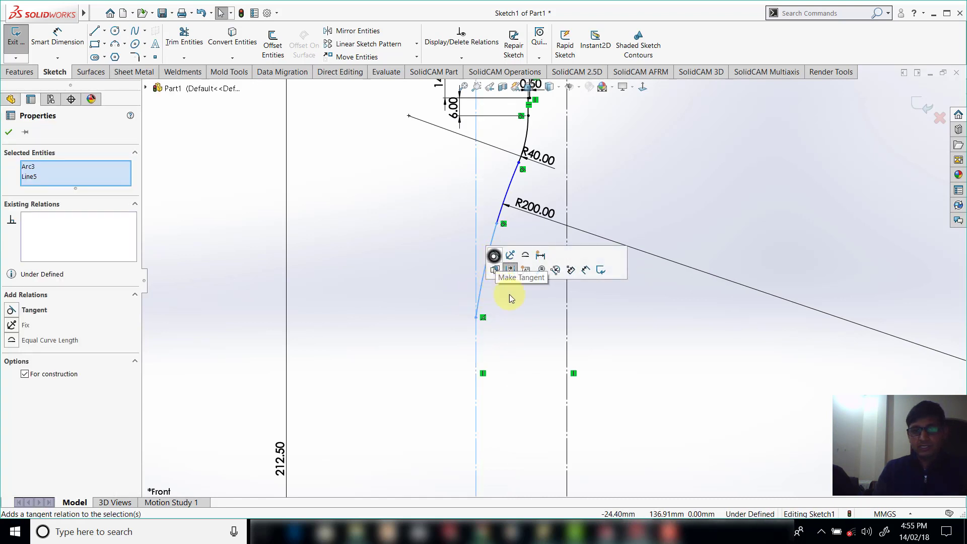
{"action": "left_click", "coordinate": [510, 269]}
{"action": "left_click", "coordinate": [516, 315]}
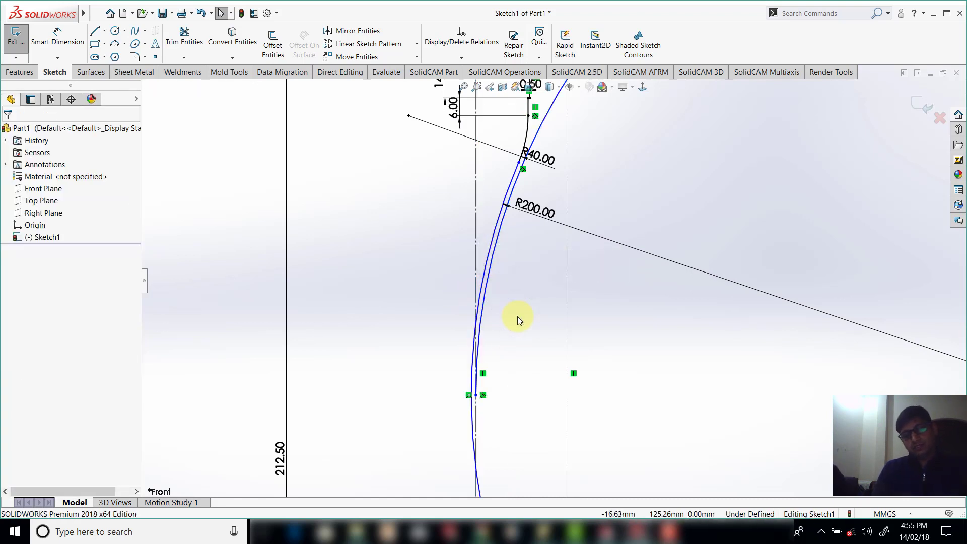
{"action": "left_click", "coordinate": [520, 316]}
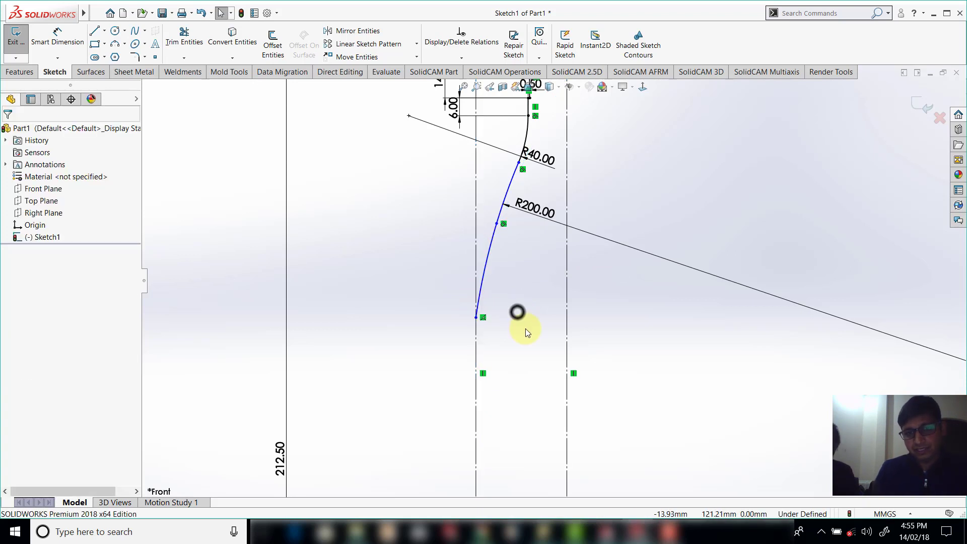
{"action": "scroll", "coordinate": [496, 261], "scroll_direction": "down", "scroll_amount": 2}
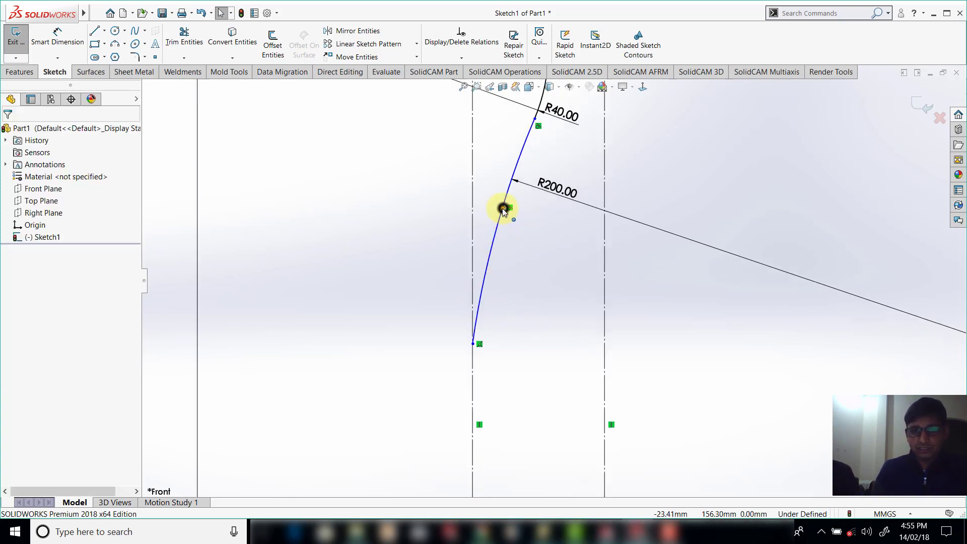
Drag an arc point down and left, then select the junction between the two arcs
{"action": "left_click_drag", "start_coordinate": [503, 209], "coordinate": [488, 236]}
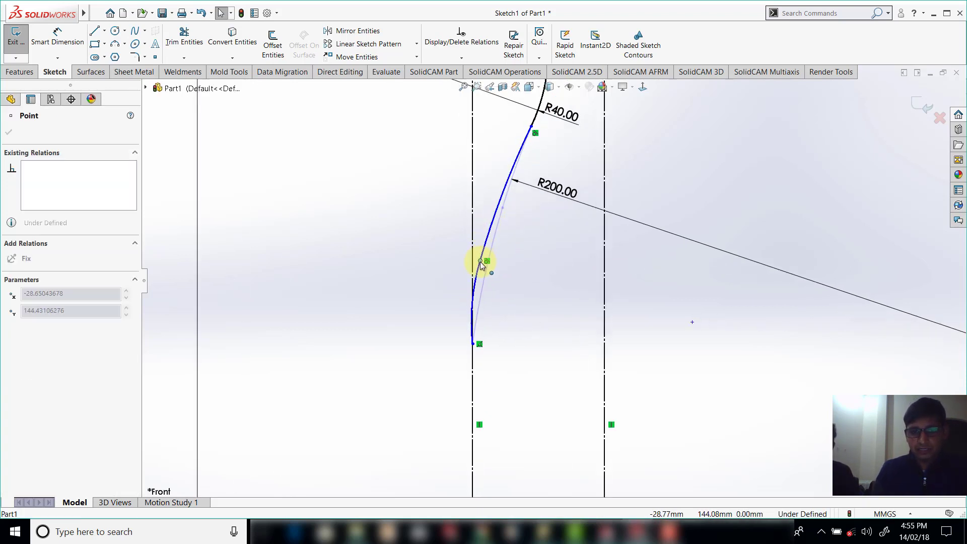
{"action": "left_click_drag", "start_coordinate": [478, 272], "coordinate": [479, 271]}
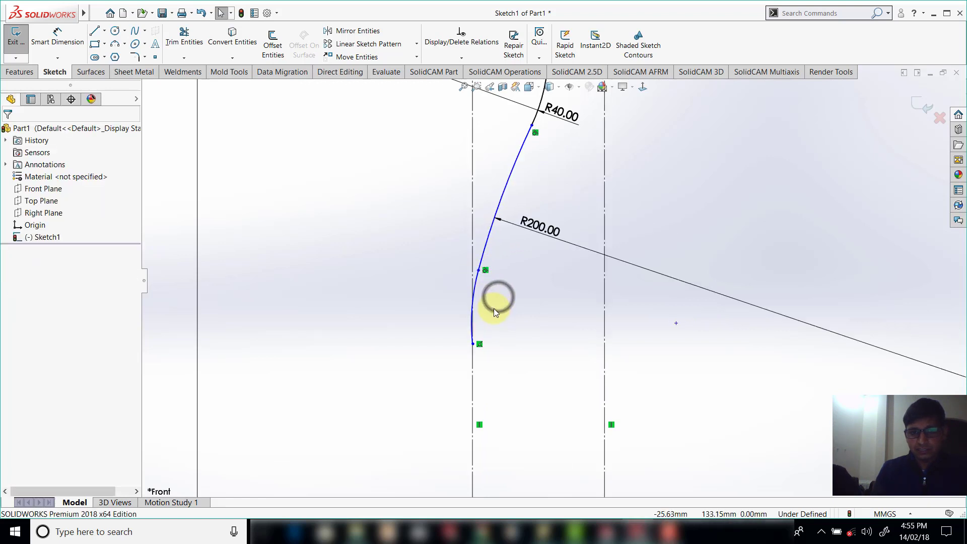
{"action": "left_click", "coordinate": [494, 308]}
{"action": "left_click", "coordinate": [467, 325], "text": "ctrl"}
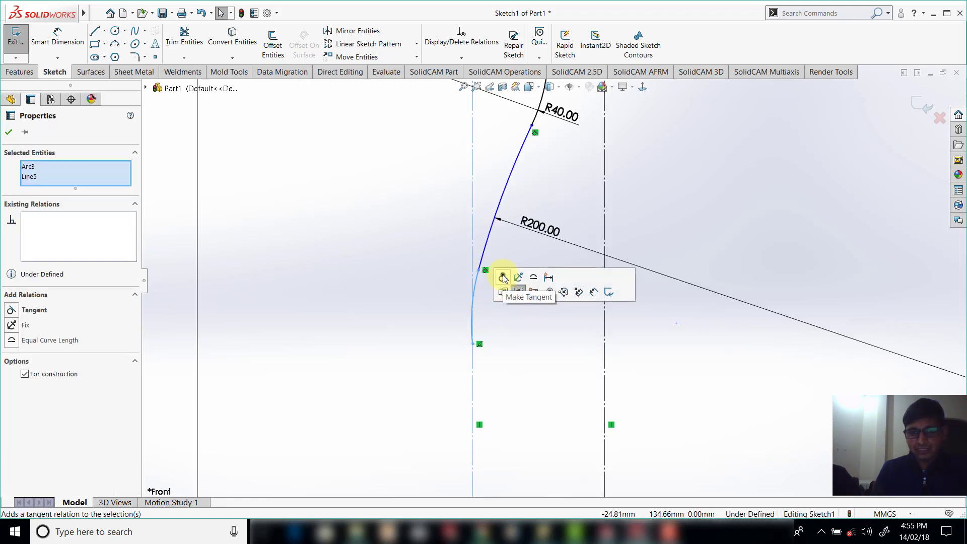
{"action": "left_click", "coordinate": [509, 338]}
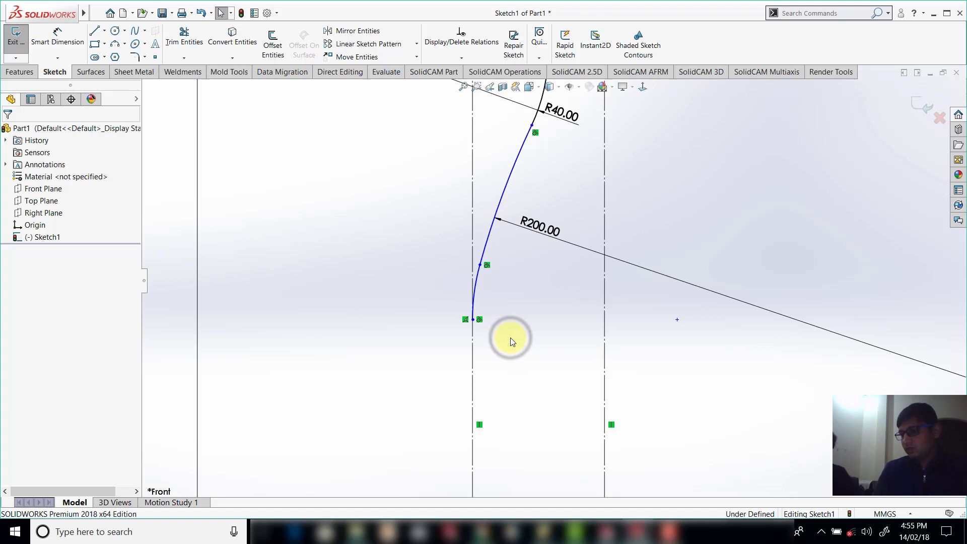
{"action": "left_click", "coordinate": [508, 328]}
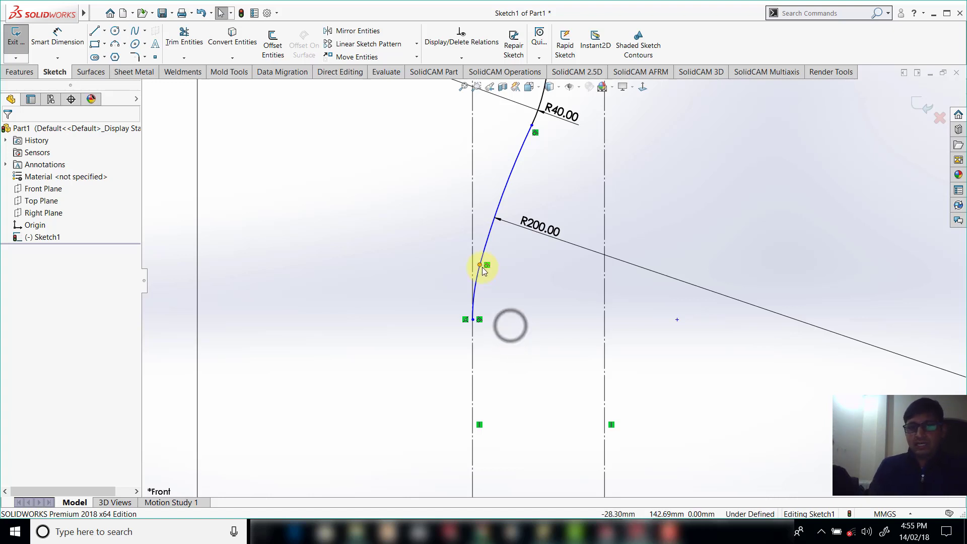
{"action": "left_click", "coordinate": [481, 267]}
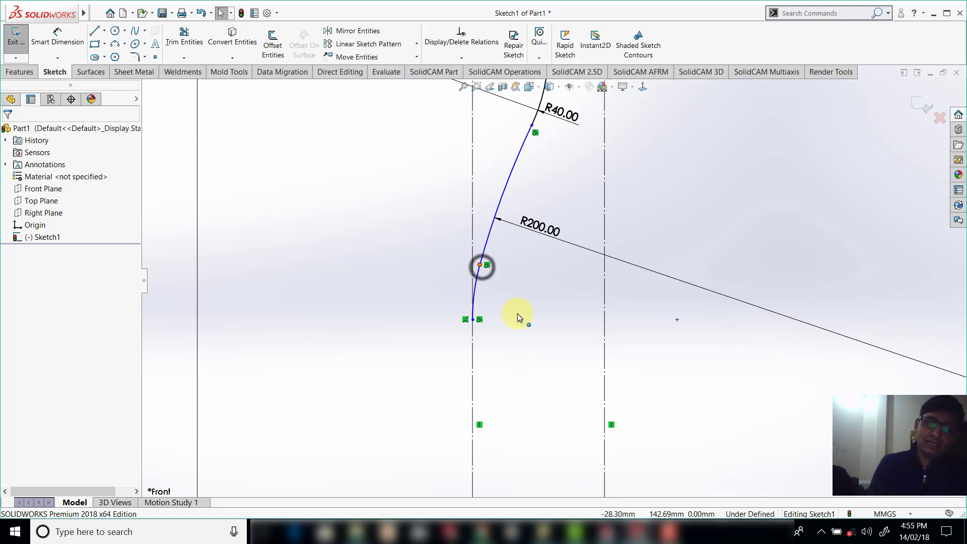
Dimension the arc junction 57.50 below the top line
{"action": "left_click", "coordinate": [64, 43]}
{"action": "scroll", "coordinate": [442, 147], "scroll_direction": "up", "scroll_amount": 5}
{"action": "scroll", "coordinate": [541, 155], "scroll_direction": "up", "scroll_amount": 1}
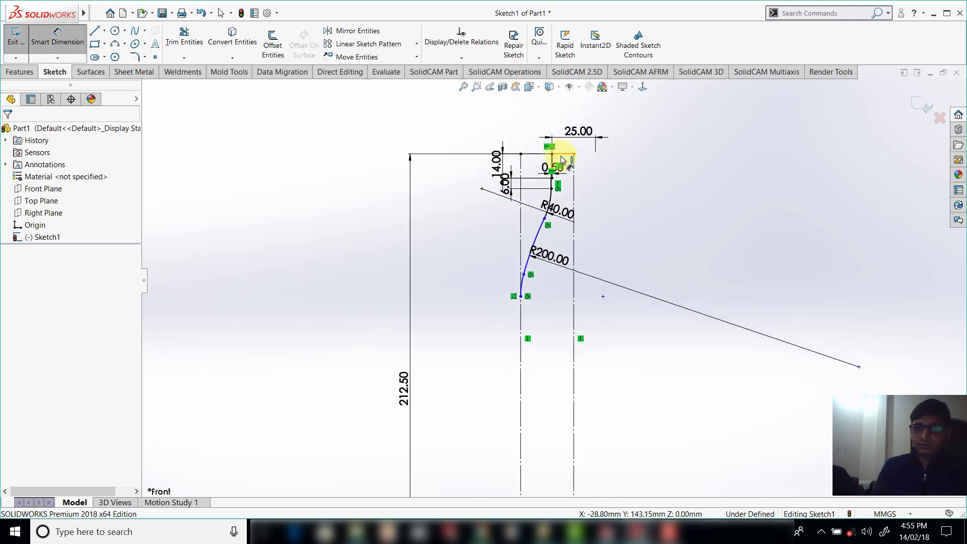
{"action": "left_click", "coordinate": [563, 155]}
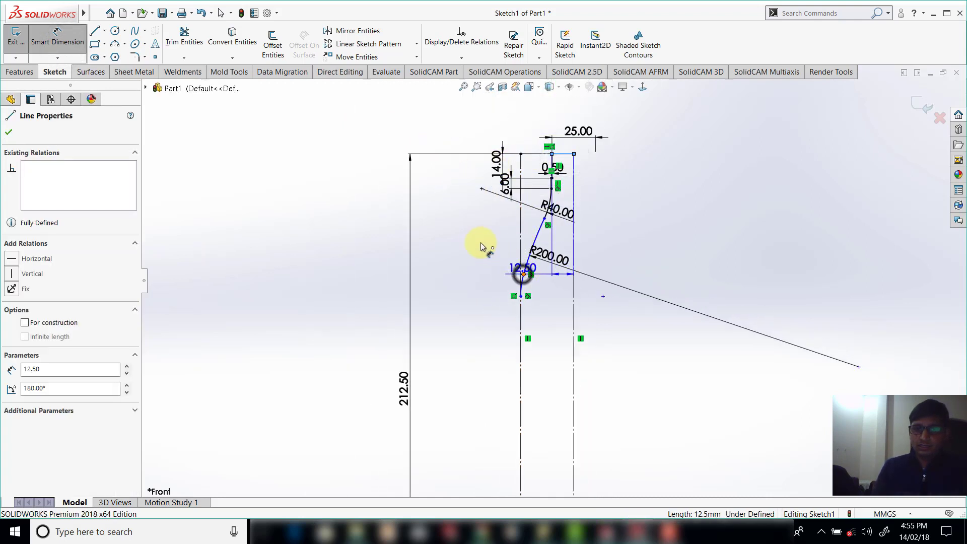
{"action": "left_click", "coordinate": [446, 217]}
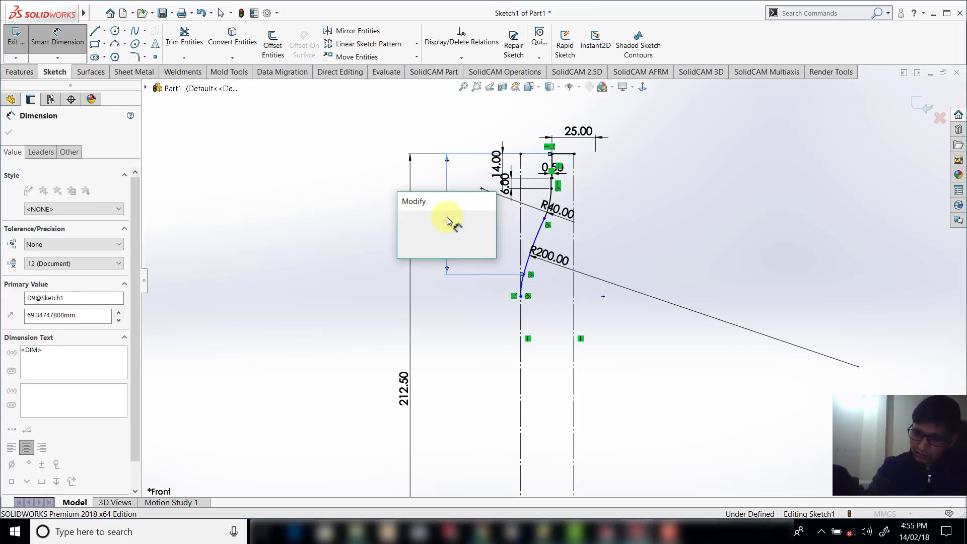
{"action": "type", "text": "57.5"}
{"action": "key", "text": "Return"}
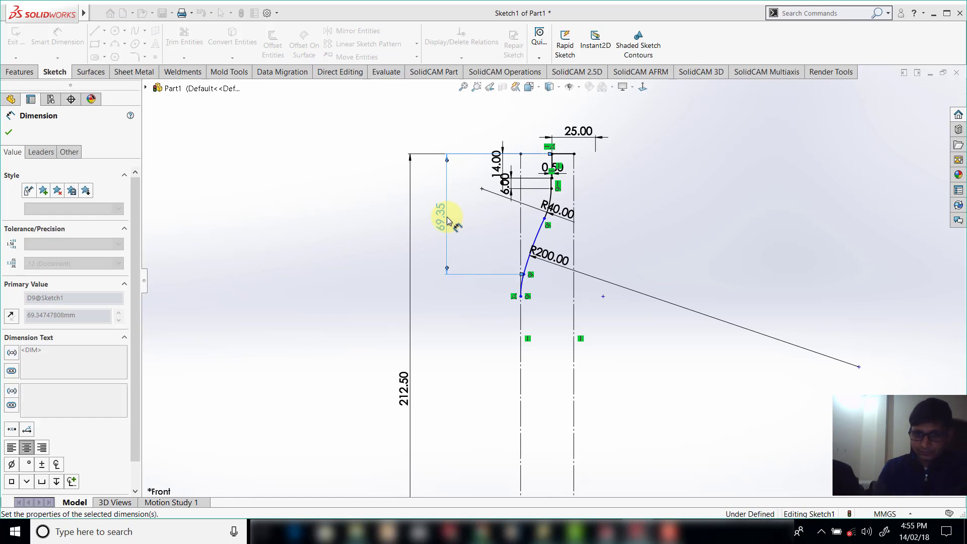
{"action": "left_click", "coordinate": [622, 329]}
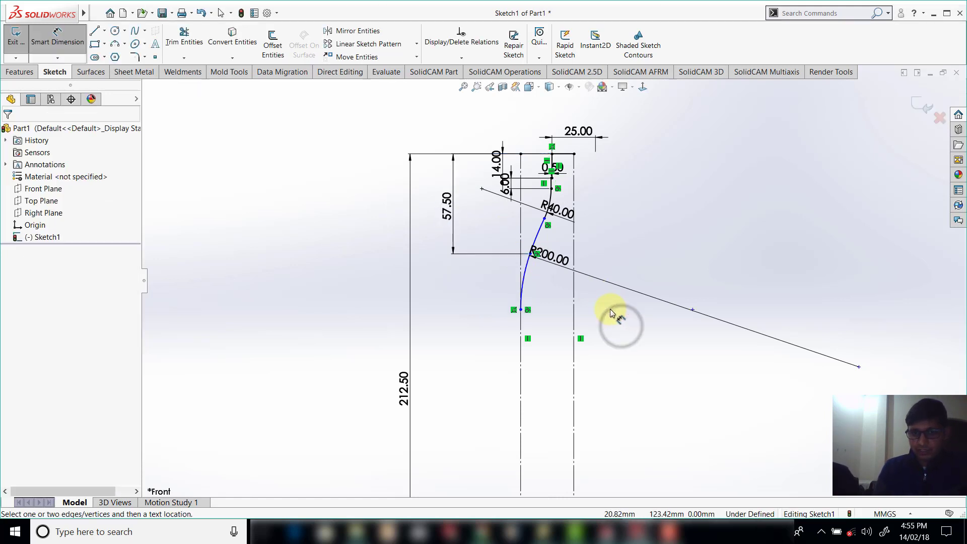
Give the lower arc an R40.00 radius, fully defining the sketch
{"action": "scroll", "coordinate": [610, 313], "scroll_direction": "down", "scroll_amount": 2}
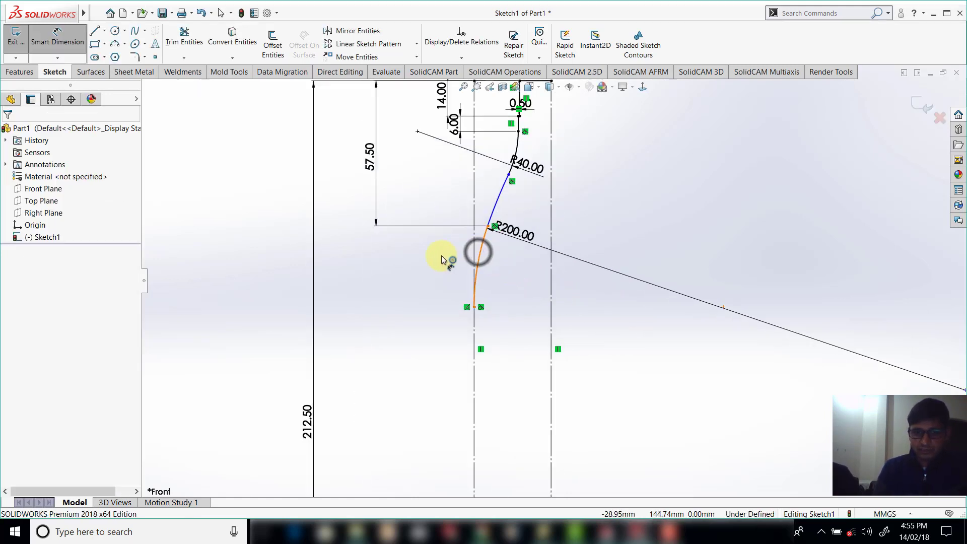
{"action": "left_click", "coordinate": [515, 273]}
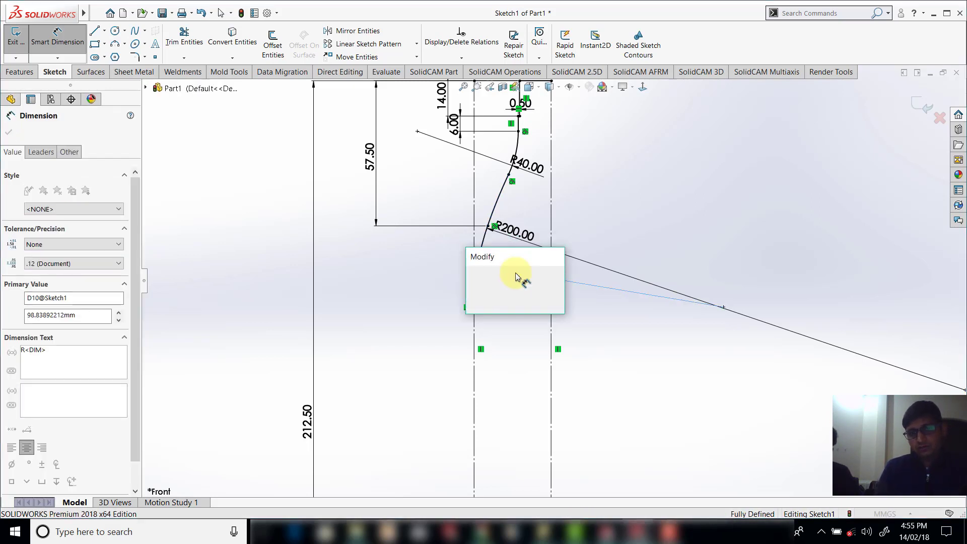
{"action": "type", "text": "40"}
{"action": "left_click", "coordinate": [582, 314]}
{"action": "left_click", "coordinate": [613, 327]}
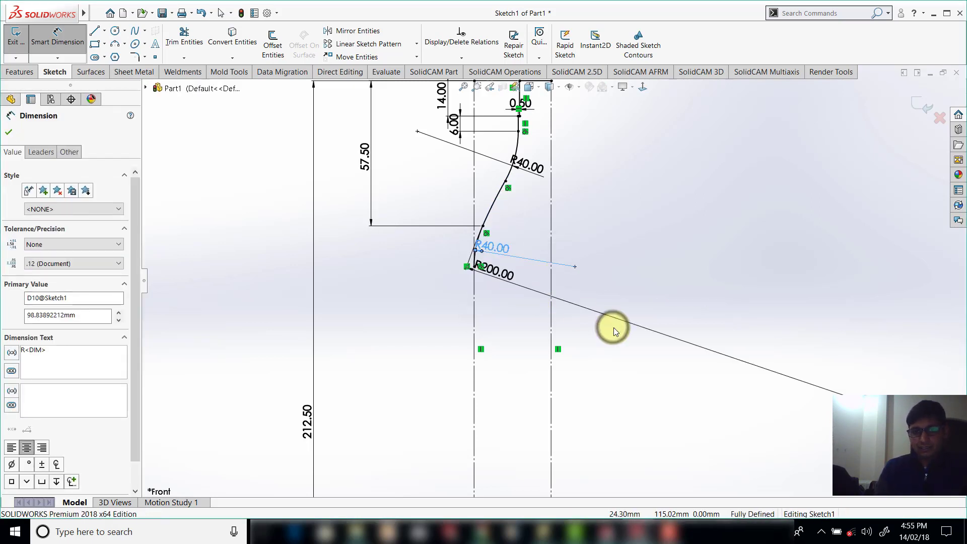
{"action": "left_click", "coordinate": [614, 327]}
{"action": "middle_click_drag", "start_coordinate": [575, 304], "coordinate": [593, 257], "text": "ctrl"}
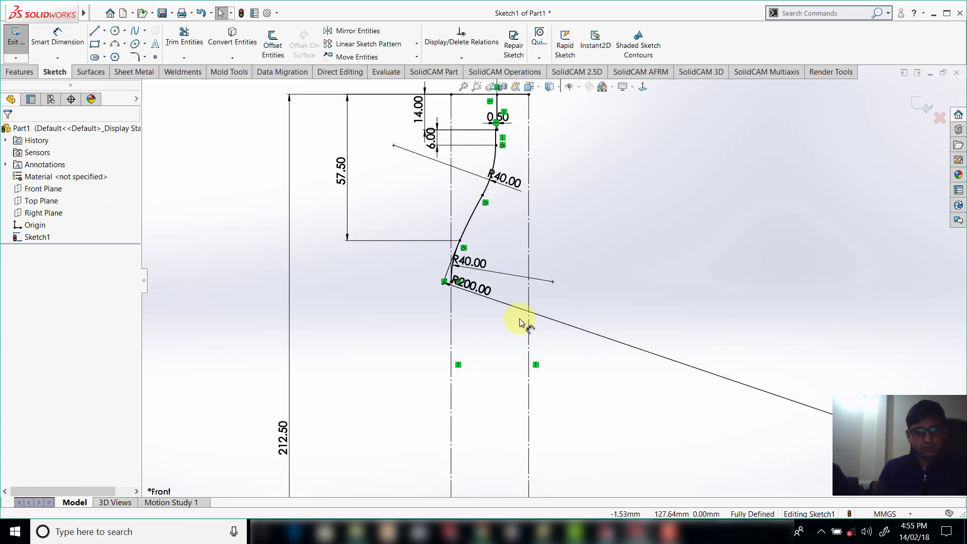
{"action": "scroll", "coordinate": [557, 388], "scroll_direction": "up", "scroll_amount": 3}
{"action": "scroll", "coordinate": [562, 394], "scroll_direction": "down", "scroll_amount": 3}
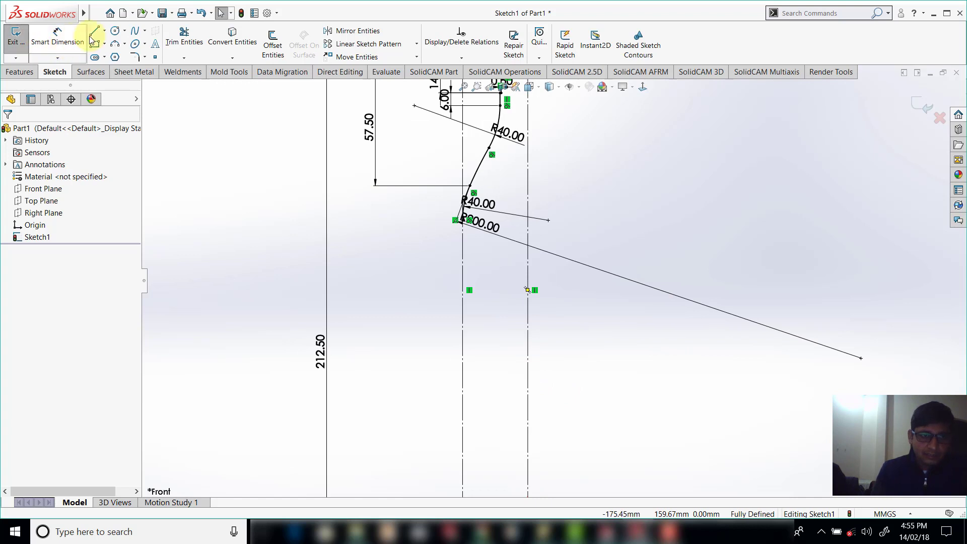
Draw a vertical line down from the lower arc's end
{"action": "scroll", "coordinate": [491, 248], "scroll_direction": "down", "scroll_amount": 5}
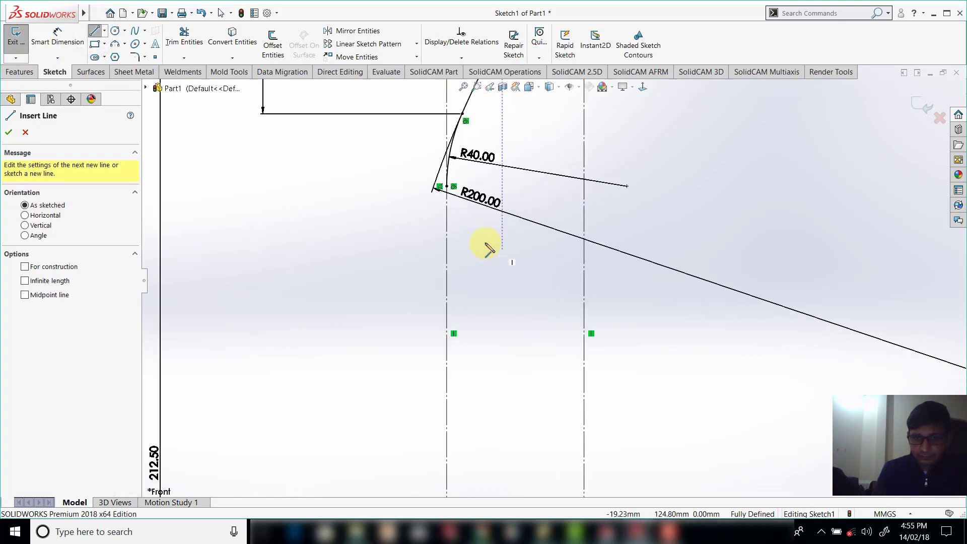
{"action": "scroll", "coordinate": [436, 187], "scroll_direction": "down", "scroll_amount": 2}
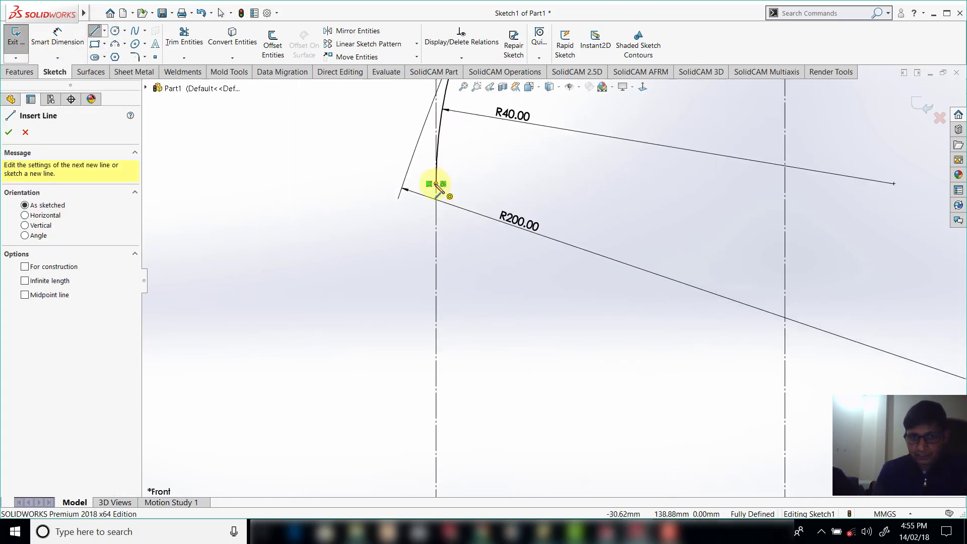
{"action": "left_click", "coordinate": [436, 184]}
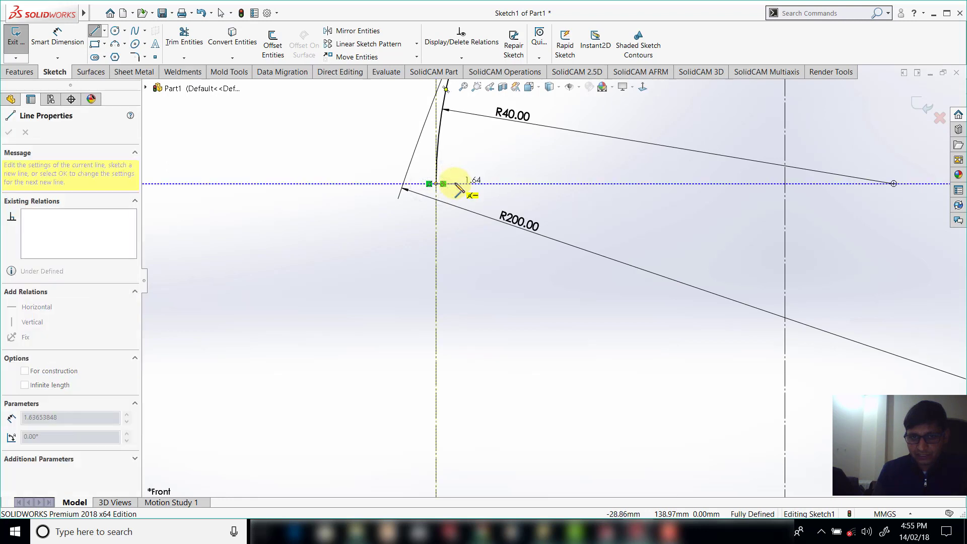
{"action": "left_click", "coordinate": [455, 183]}
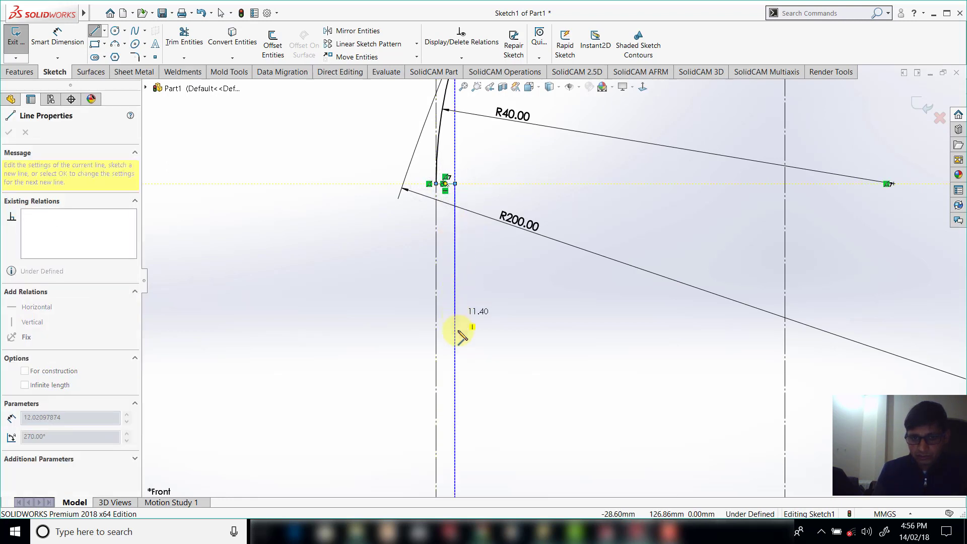
{"action": "left_click", "coordinate": [455, 347]}
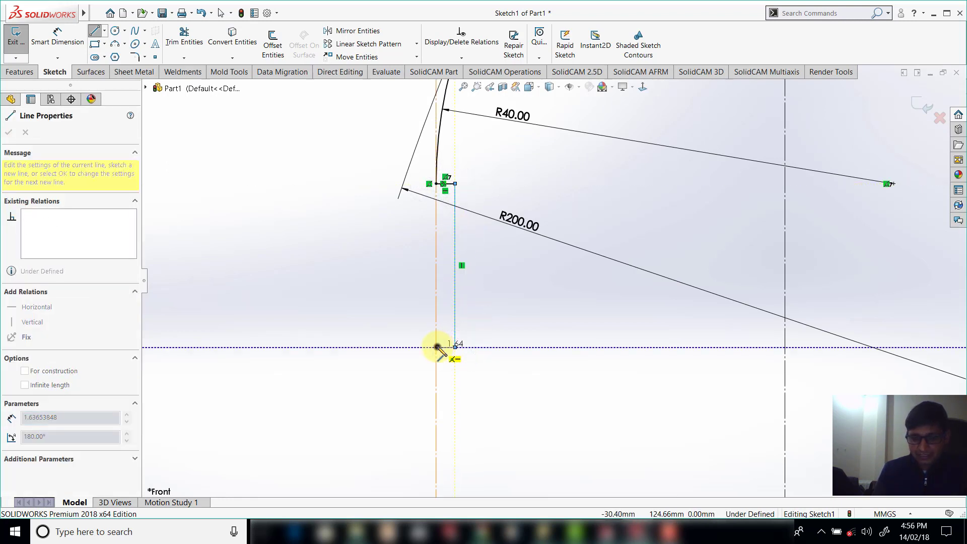
Drag the line's endpoint down the centreline to about 28.10 above the bottom line
{"action": "scroll", "coordinate": [438, 345], "scroll_direction": "up", "scroll_amount": 2}
{"action": "scroll", "coordinate": [438, 346], "scroll_direction": "up", "scroll_amount": 3}
{"action": "scroll", "coordinate": [450, 372], "scroll_direction": "up", "scroll_amount": 3}
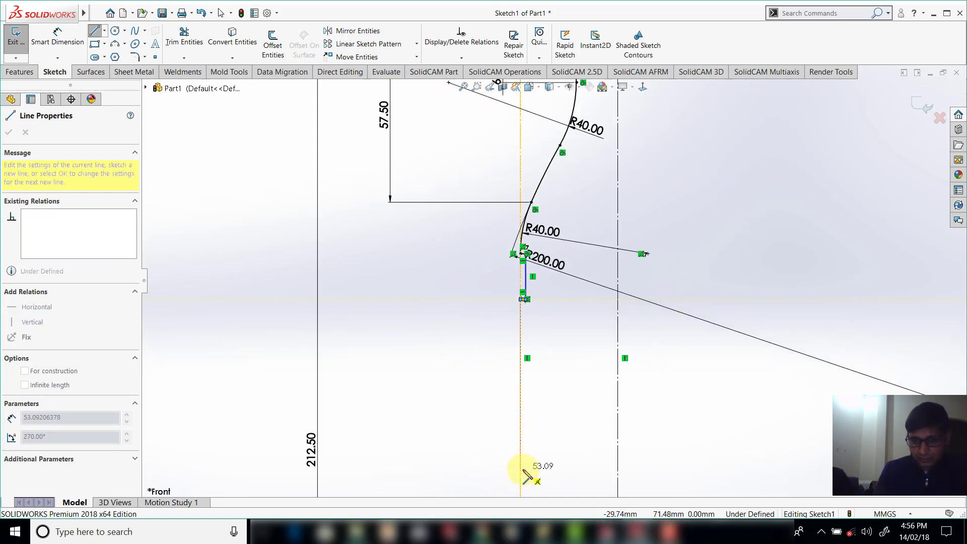
{"action": "scroll", "coordinate": [524, 463], "scroll_direction": "up", "scroll_amount": 2}
{"action": "scroll", "coordinate": [518, 459], "scroll_direction": "up", "scroll_amount": 2}
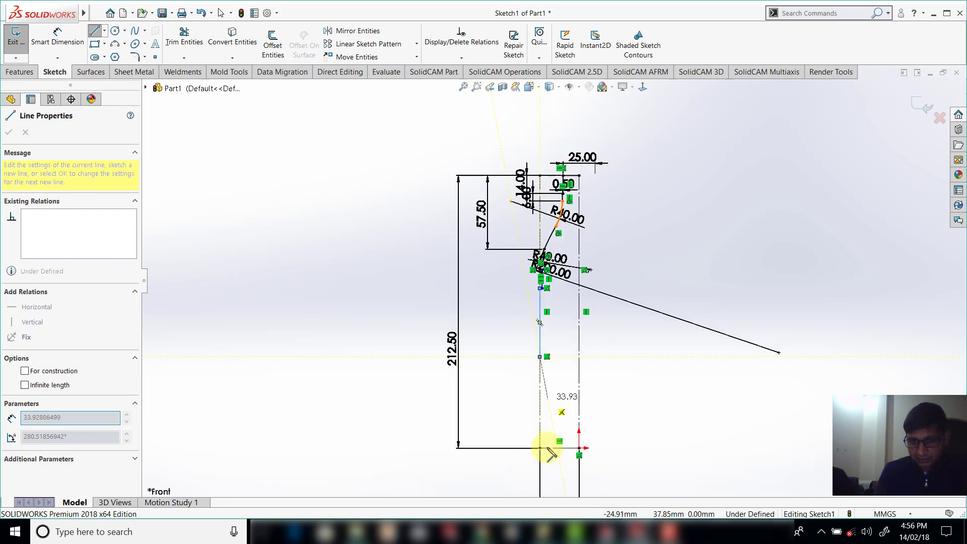
{"action": "scroll", "coordinate": [557, 449], "scroll_direction": "up", "scroll_amount": 1}
{"action": "scroll", "coordinate": [556, 433], "scroll_direction": "down", "scroll_amount": 1}
{"action": "scroll", "coordinate": [553, 398], "scroll_direction": "down", "scroll_amount": 2}
{"action": "scroll", "coordinate": [550, 332], "scroll_direction": "down", "scroll_amount": 2}
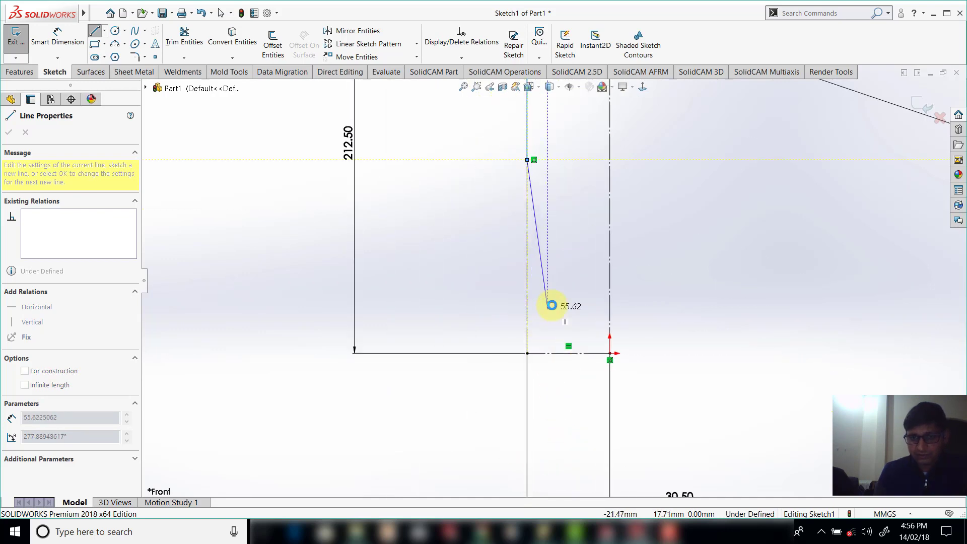
{"action": "key", "text": "Escape"}
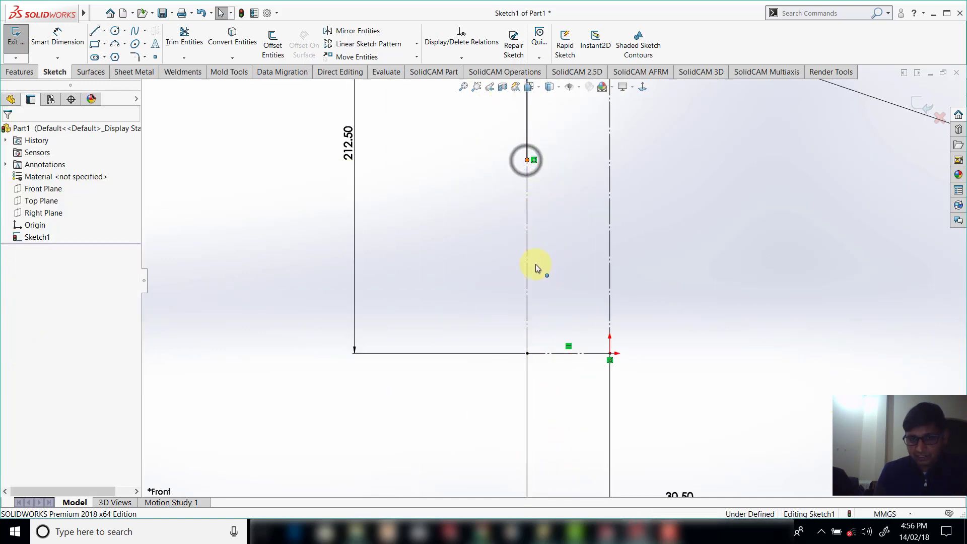
{"action": "left_click_drag", "start_coordinate": [527, 161], "coordinate": [527, 276]}
{"action": "scroll", "coordinate": [558, 316], "scroll_direction": "down", "scroll_amount": 4}
{"action": "scroll", "coordinate": [558, 315], "scroll_direction": "down", "scroll_amount": 2}
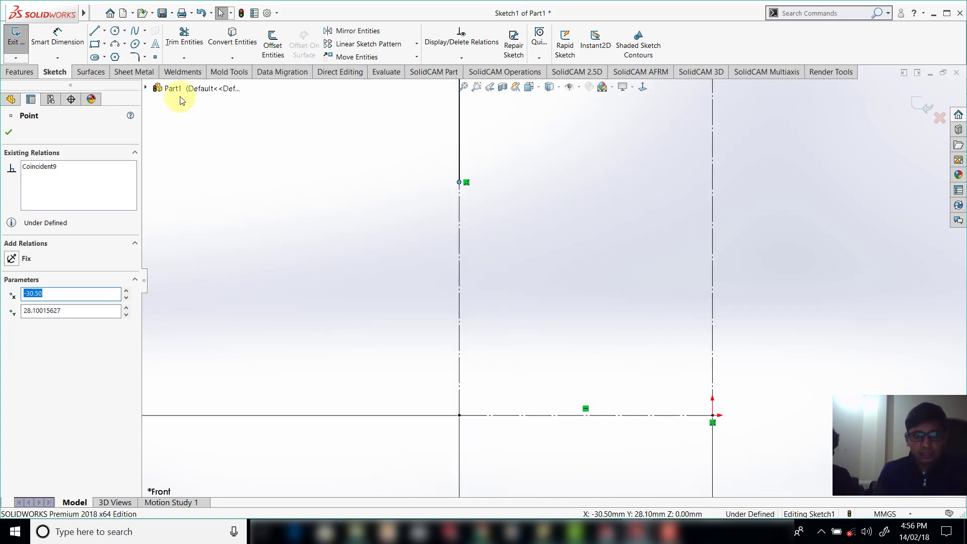
Draw two tangent arcs from the line end to the bottom line and up to the right centreline
{"action": "left_click", "coordinate": [125, 48]}
{"action": "left_click", "coordinate": [144, 69]}
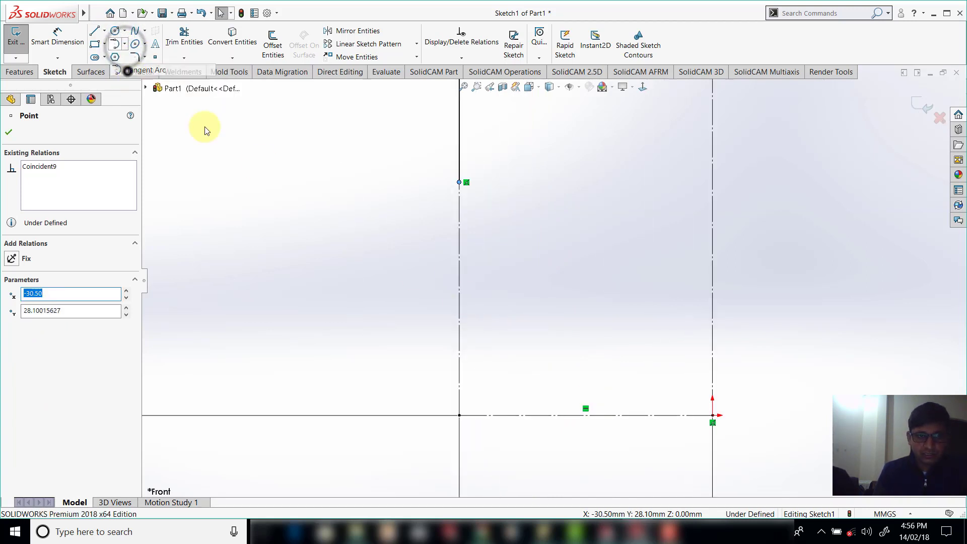
{"action": "left_click", "coordinate": [461, 184]}
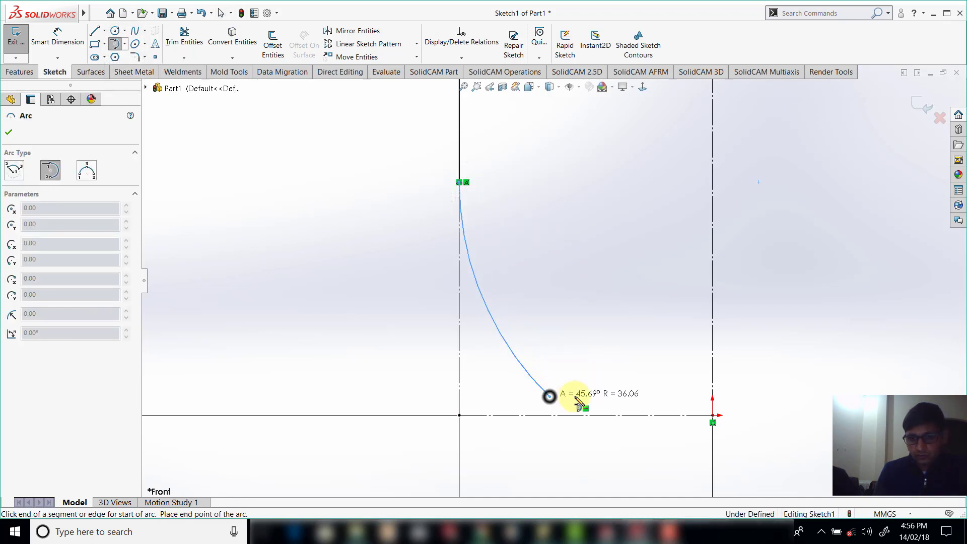
{"action": "left_click", "coordinate": [549, 396]}
{"action": "left_click", "coordinate": [629, 377]}
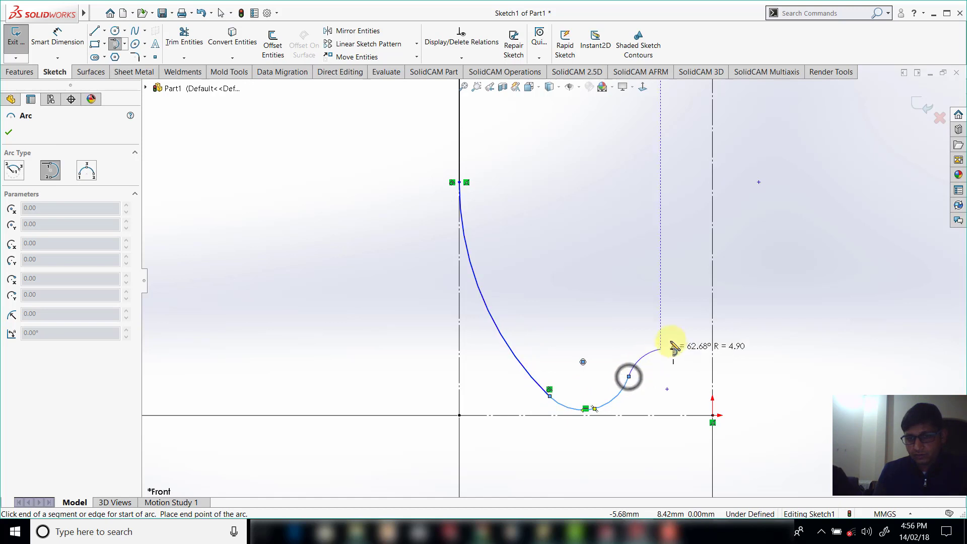
{"action": "right_click", "coordinate": [758, 304]}
{"action": "left_click", "coordinate": [760, 305]}
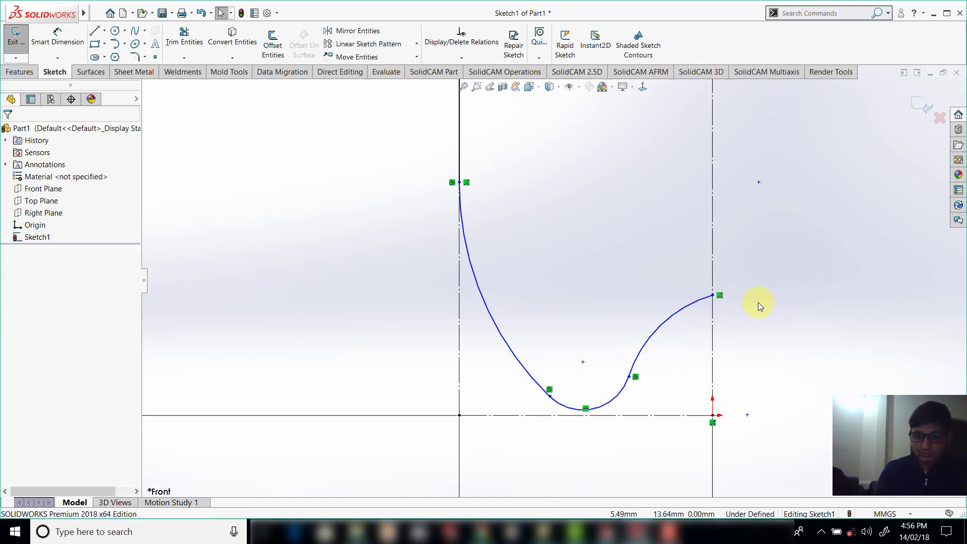
Make the first arc tangent to the bottom line
{"action": "left_click", "coordinate": [584, 422], "text": "ctrl"}
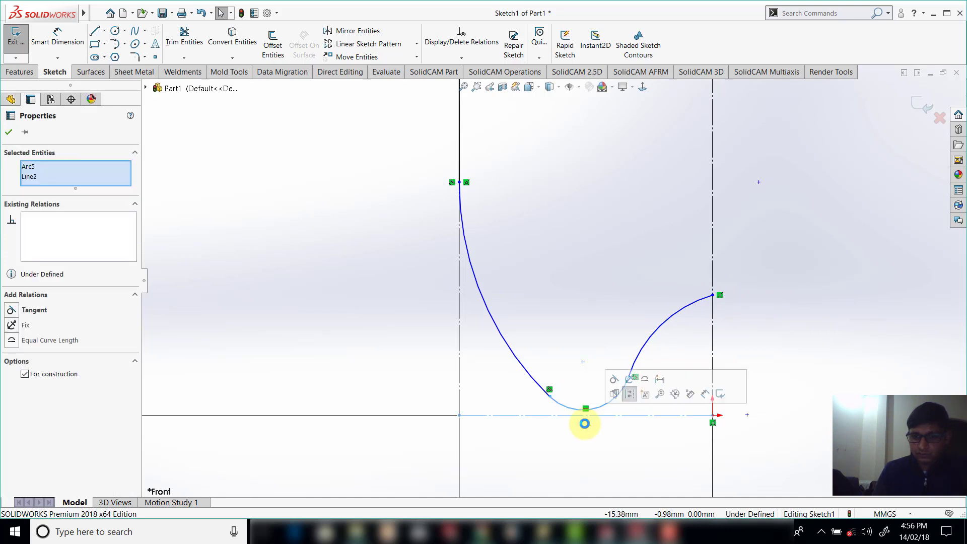
{"action": "left_click", "coordinate": [615, 383]}
{"action": "left_click", "coordinate": [576, 355]}
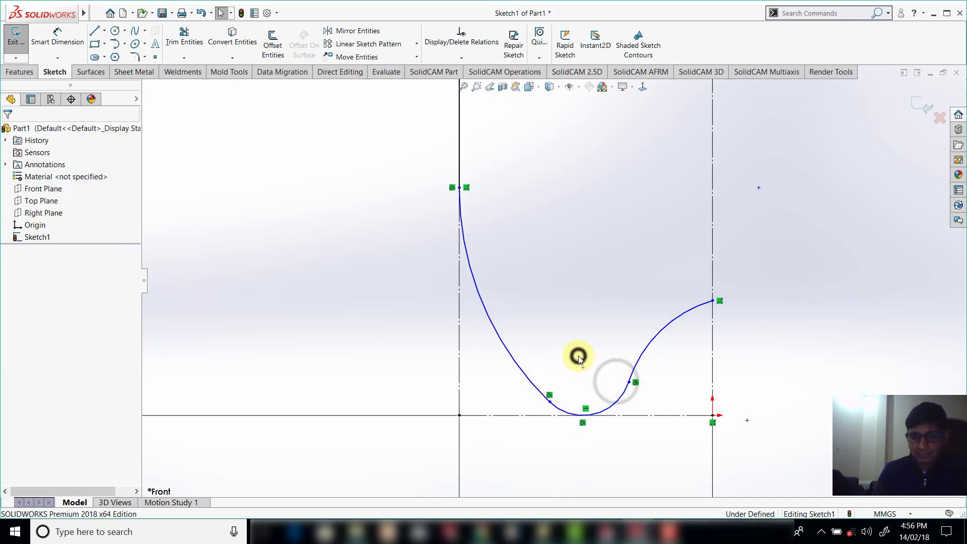
{"action": "left_click", "coordinate": [58, 40]}
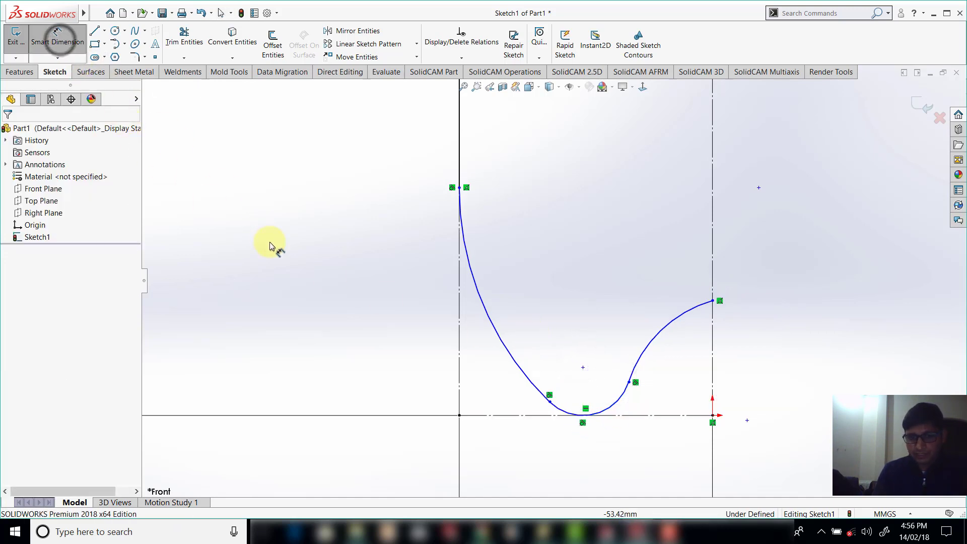
Dimension the base arcs' radii as R45, R25 and R6
{"action": "left_click", "coordinate": [407, 350]}
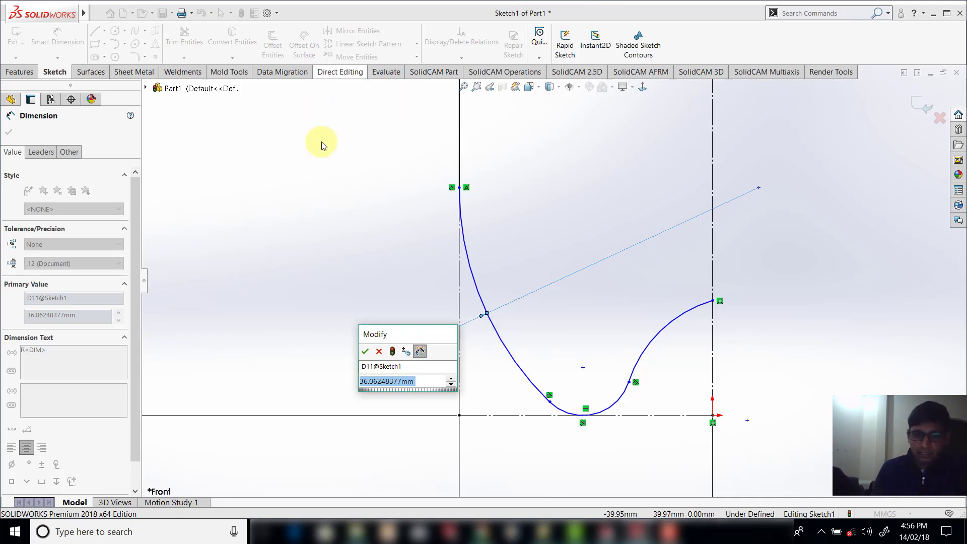
{"action": "key", "text": "Escape"}
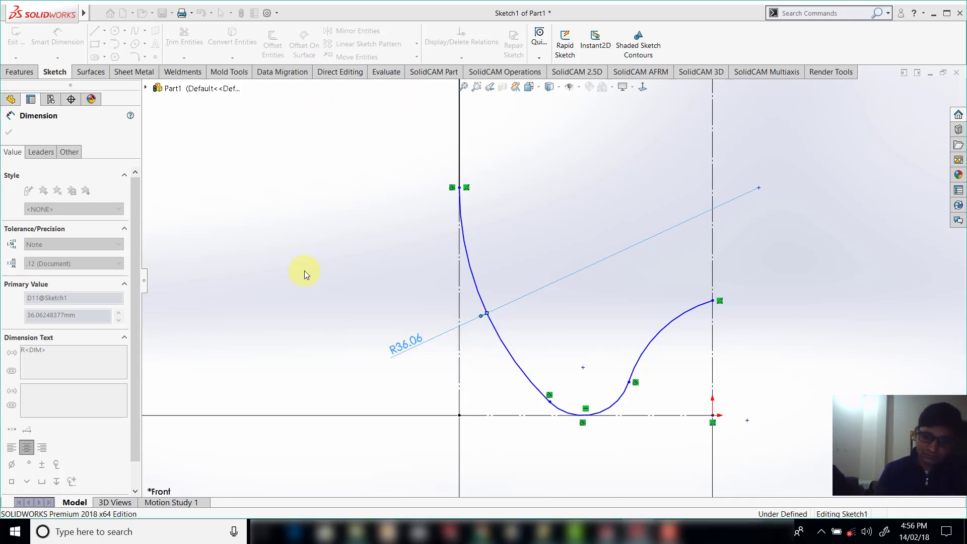
{"action": "left_click", "coordinate": [639, 340]}
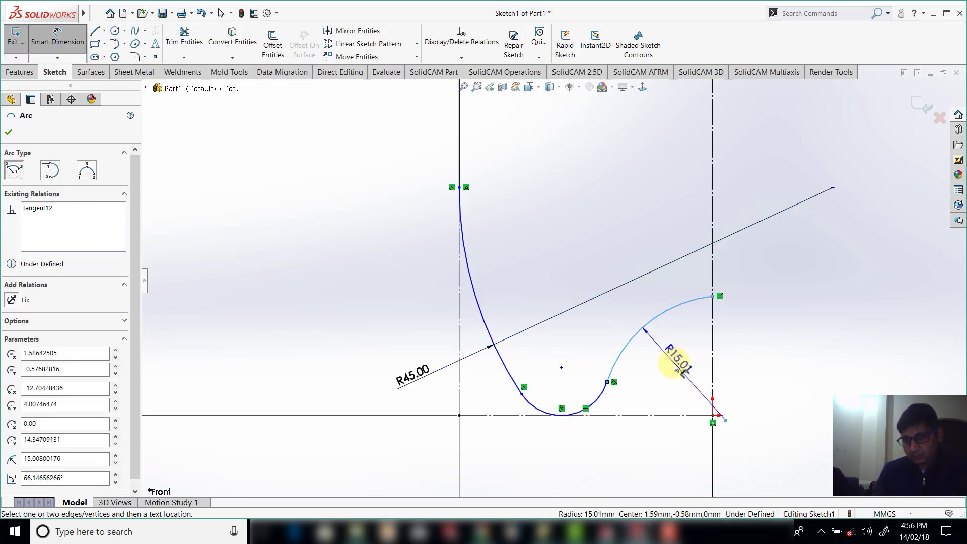
{"action": "left_click", "coordinate": [674, 363]}
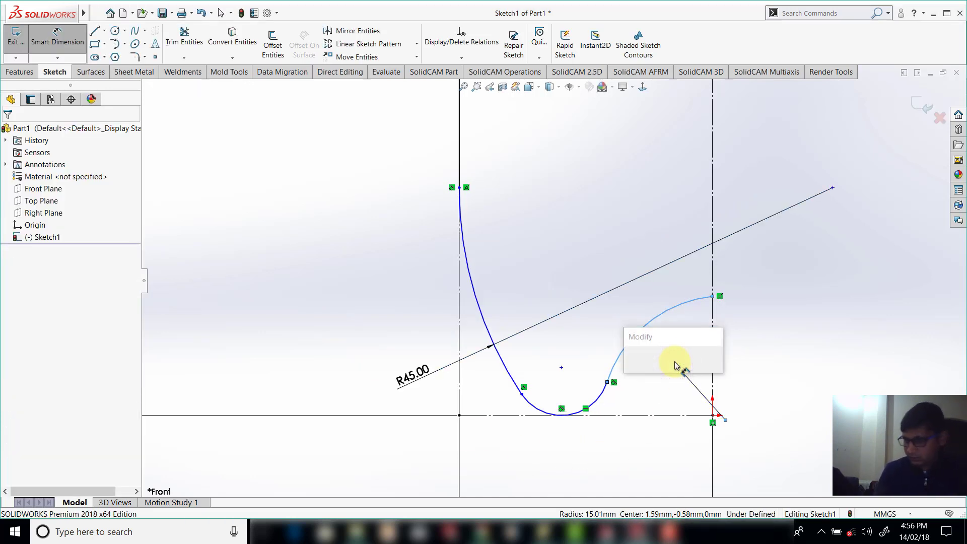
{"action": "left_click", "coordinate": [546, 413]}
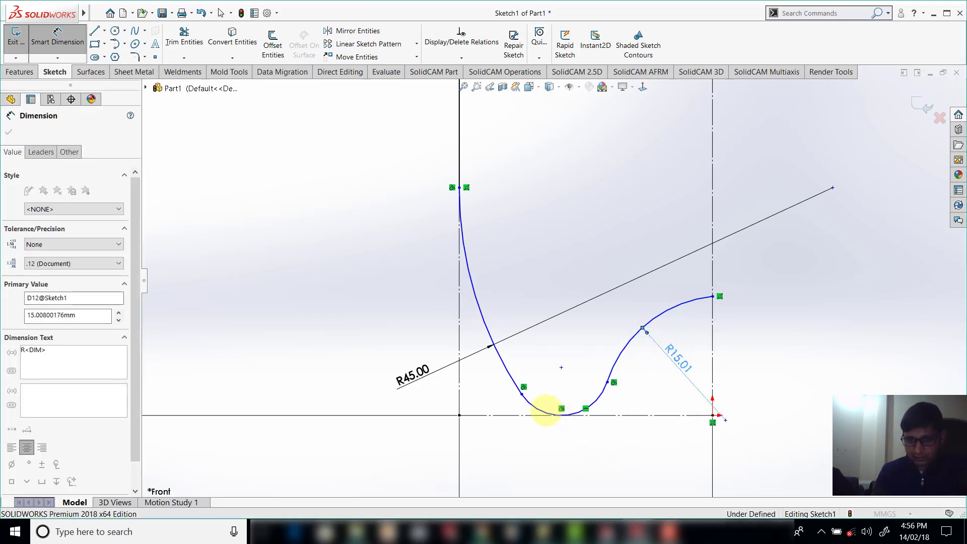
{"action": "left_click", "coordinate": [549, 403]}
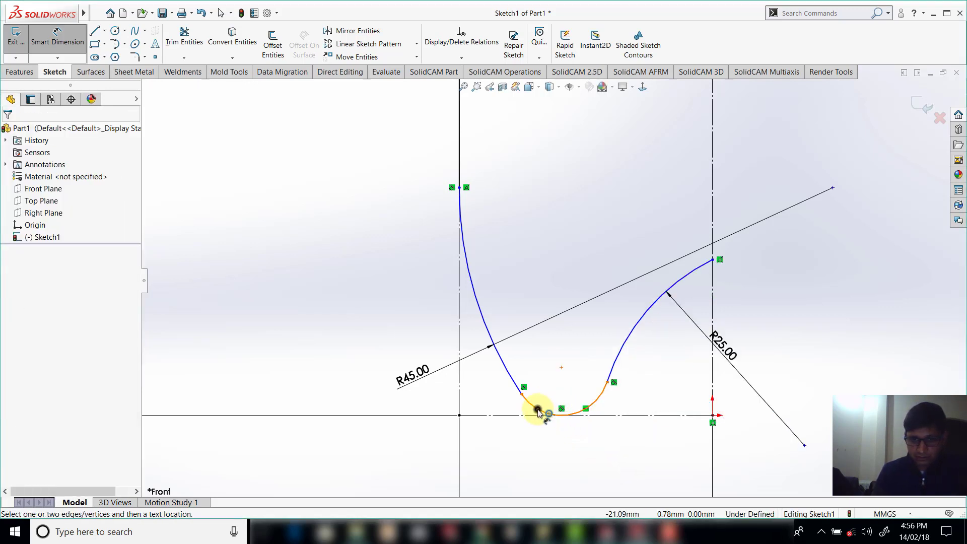
{"action": "left_click", "coordinate": [540, 452]}
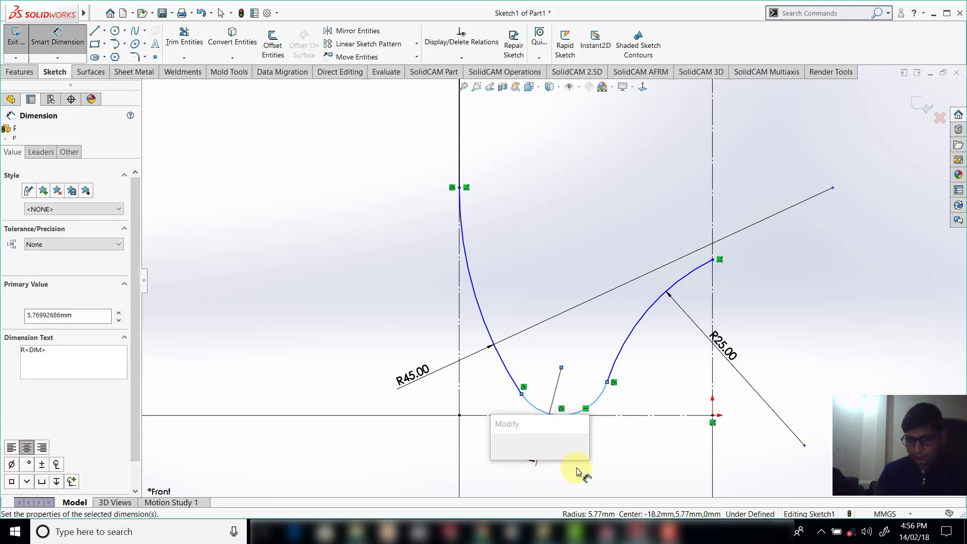
{"action": "type", "text": "6"}
{"action": "key", "text": "Escape"}
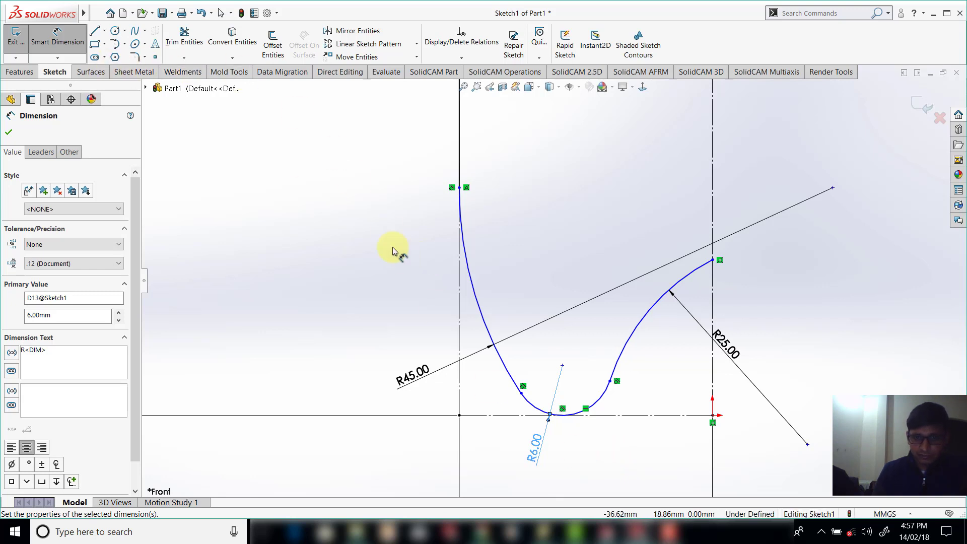
Dimension the curve endpoints' heights above the base line as 25 and 7.50
{"action": "left_click", "coordinate": [459, 188]}
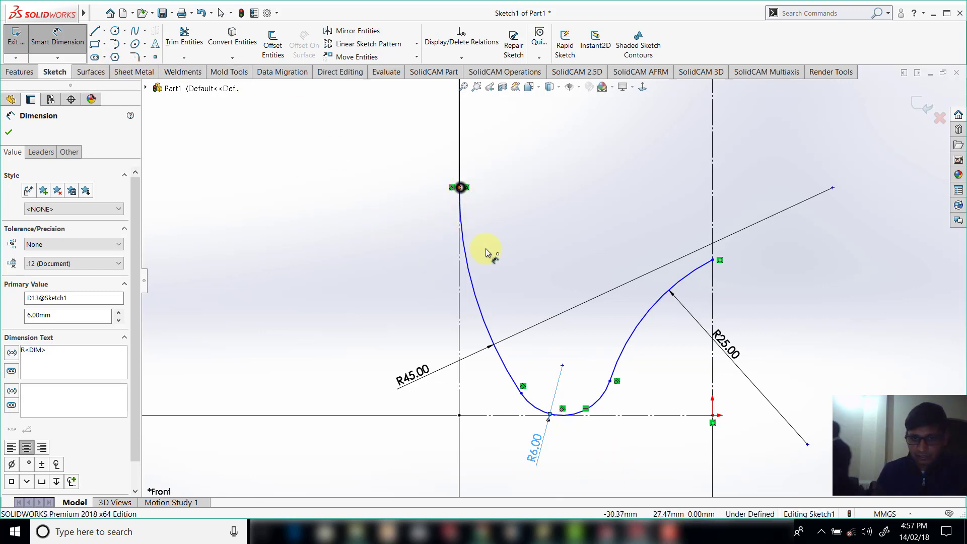
{"action": "left_click", "coordinate": [489, 416]}
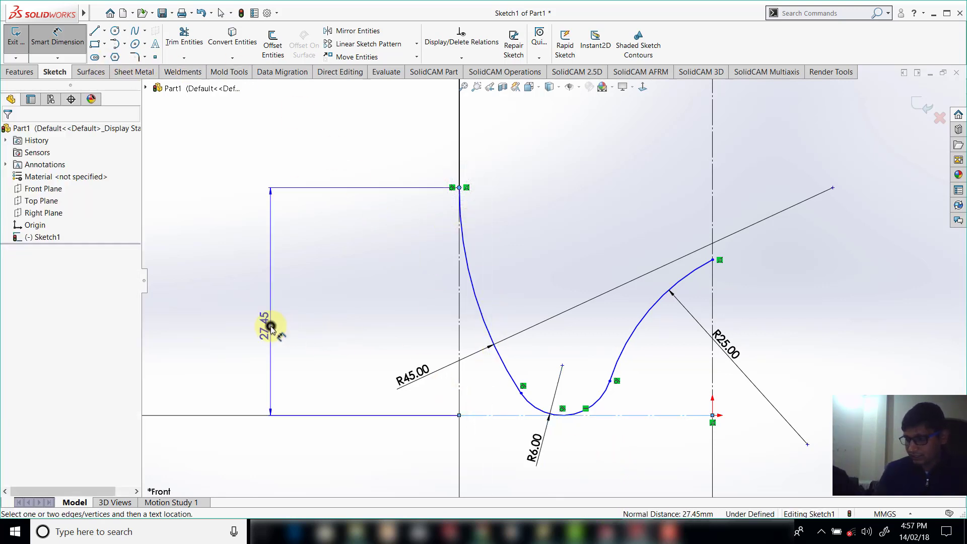
{"action": "left_click", "coordinate": [271, 330]}
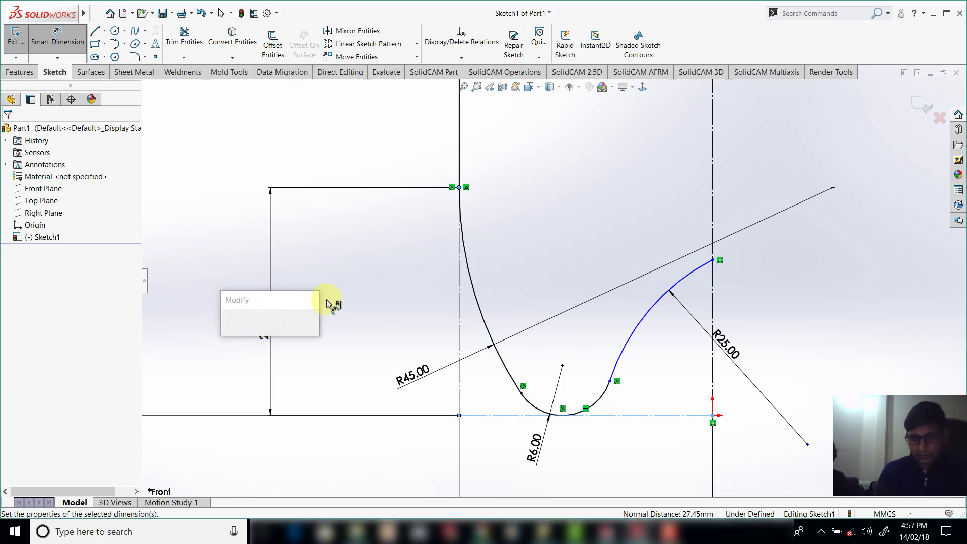
{"action": "key", "text": "Return"}
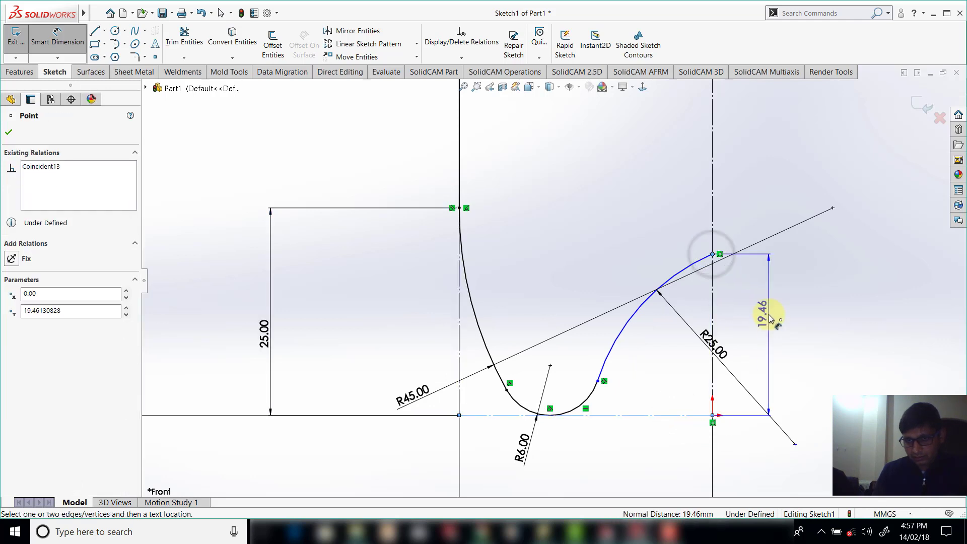
{"action": "left_click", "coordinate": [805, 326]}
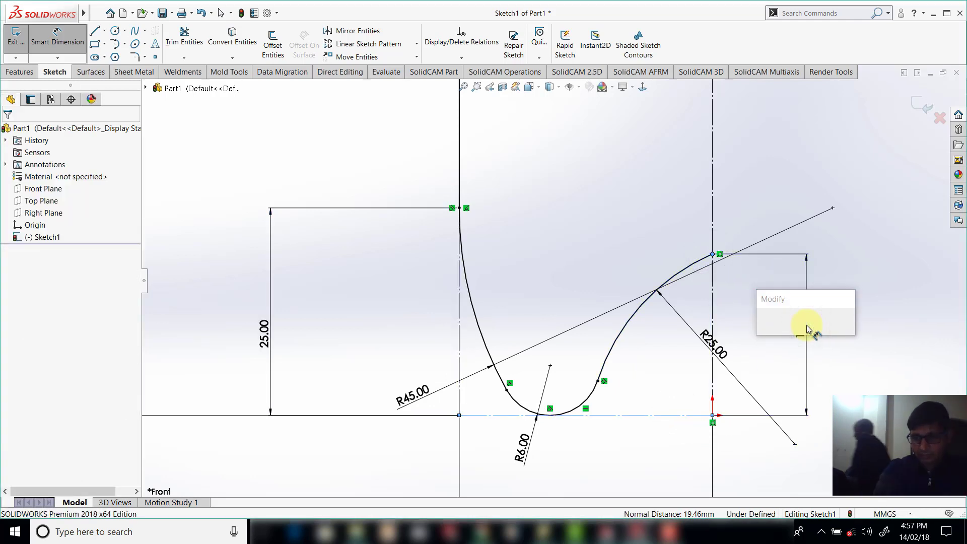
{"action": "key", "text": "Return"}
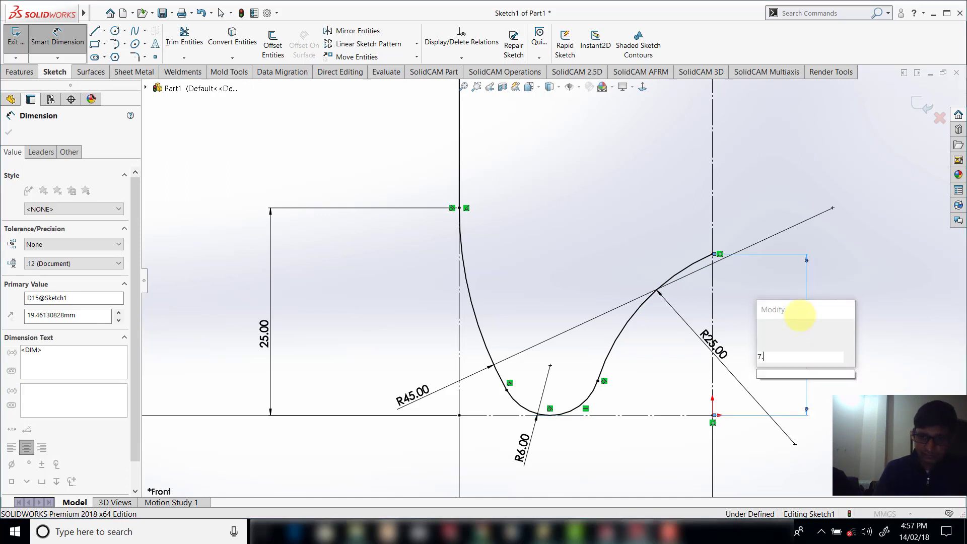
{"action": "left_click", "coordinate": [826, 298]}
Set the short vertical line's length to 40
{"action": "key", "text": "z"}
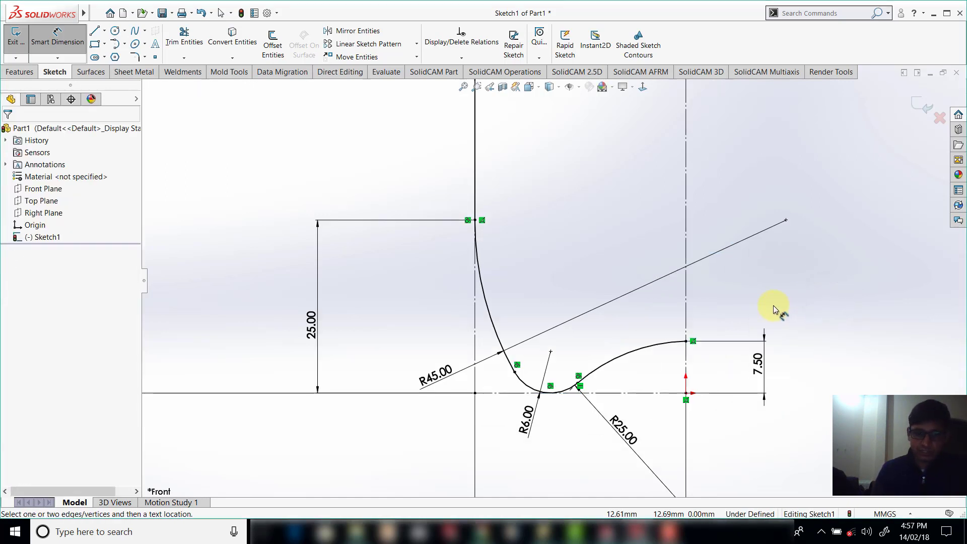
{"action": "key", "text": "f"}
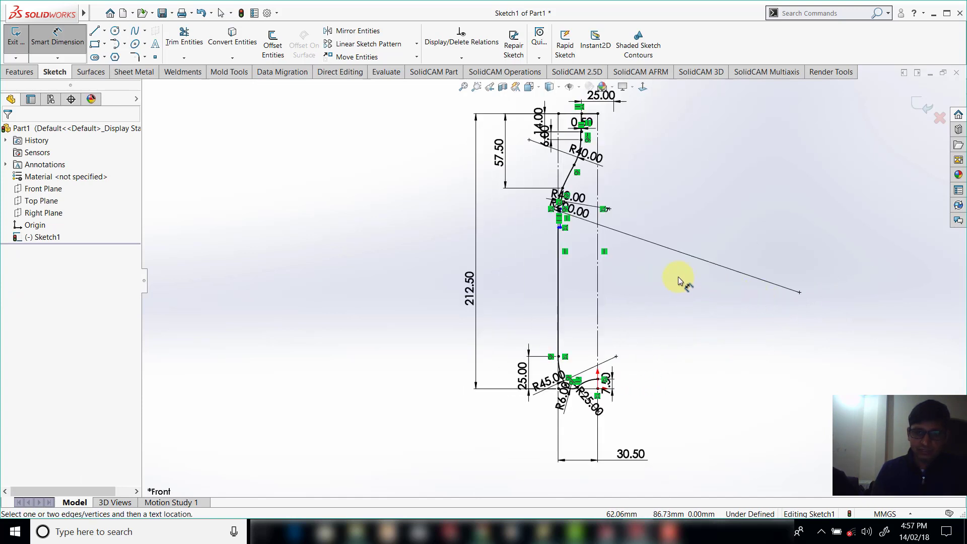
{"action": "scroll", "coordinate": [572, 239], "scroll_direction": "down", "scroll_amount": 3}
{"action": "scroll", "coordinate": [513, 258], "scroll_direction": "down", "scroll_amount": 3}
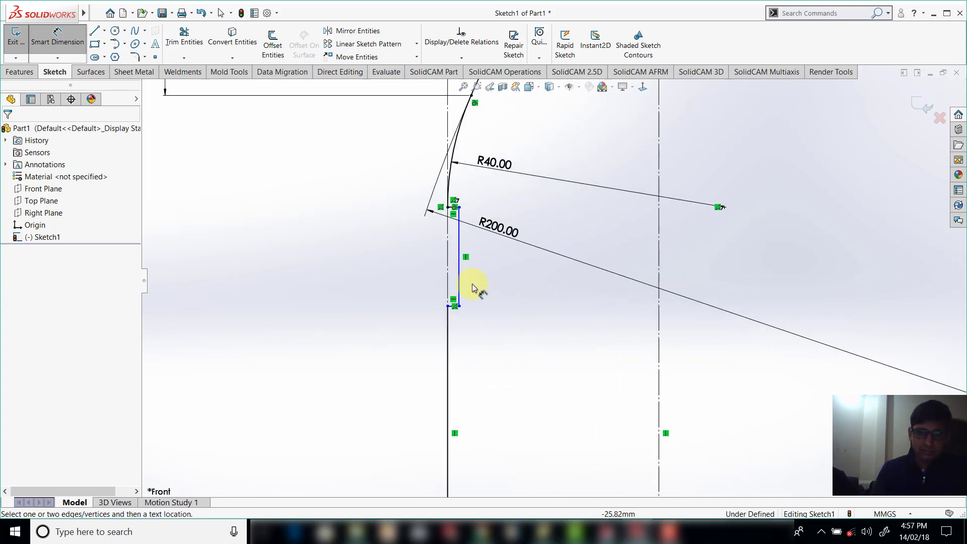
{"action": "left_click", "coordinate": [398, 265]}
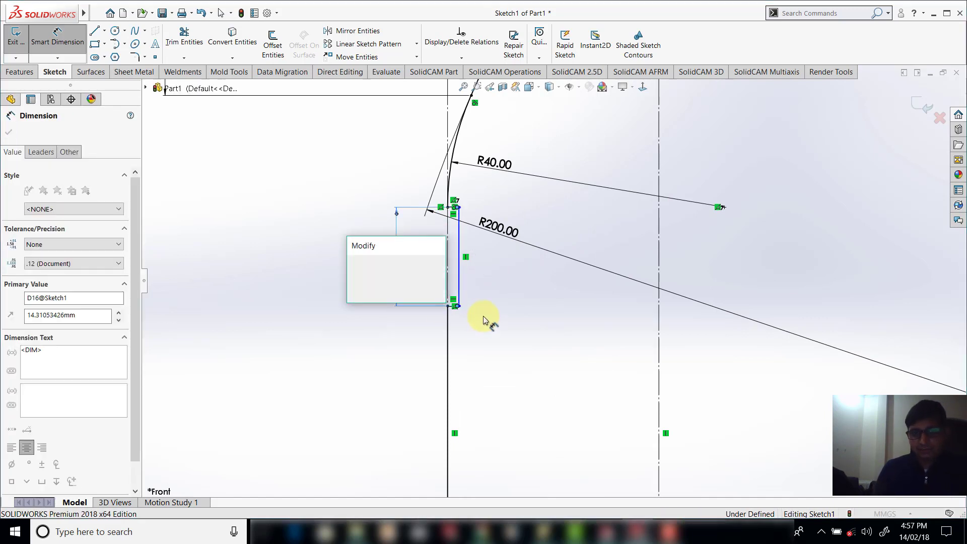
{"action": "type", "text": "40"}
{"action": "key", "text": "Return"}
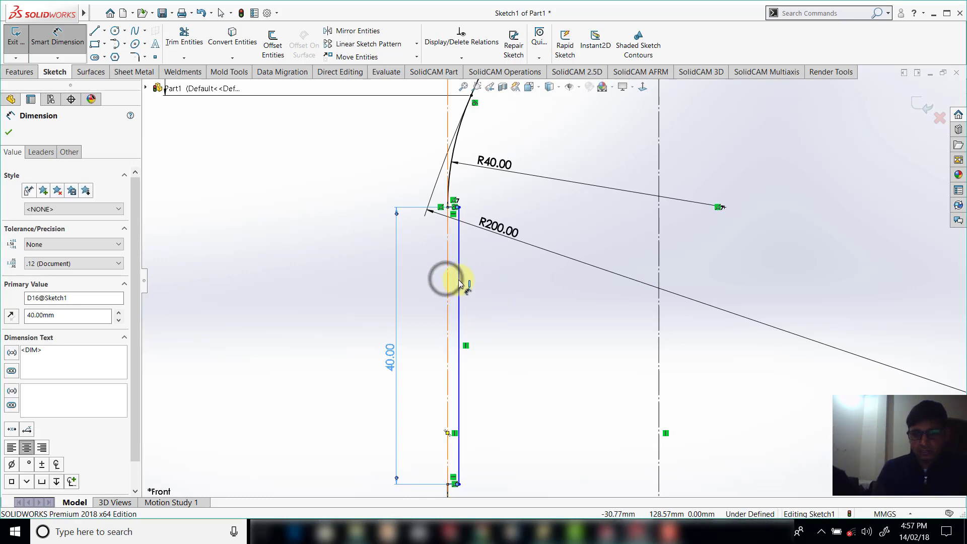
Set the gap between the vertical line and its neighbour to 1.10
{"action": "left_click", "coordinate": [448, 279]}
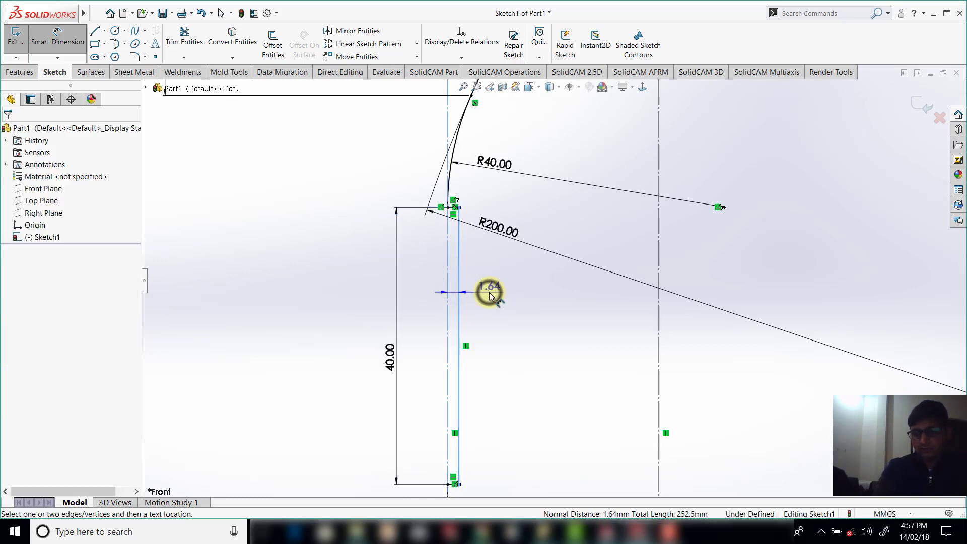
{"action": "left_click", "coordinate": [489, 295]}
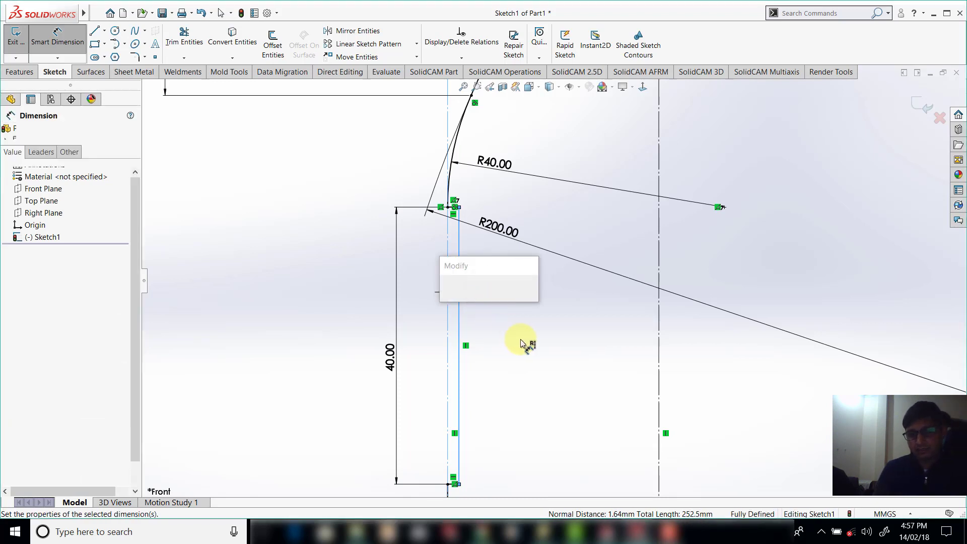
{"action": "type", "text": "1.1"}
{"action": "key", "text": "Return"}
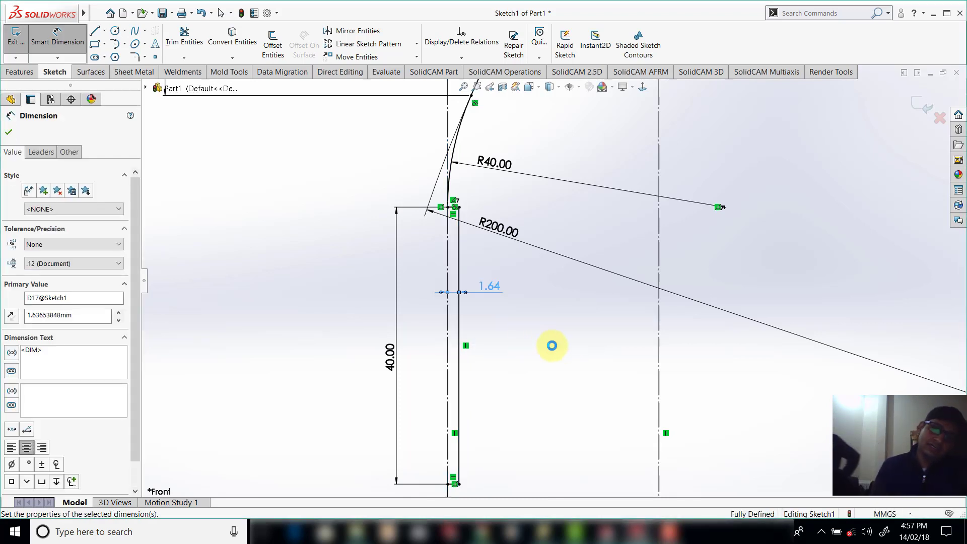
{"action": "left_click", "coordinate": [528, 339]}
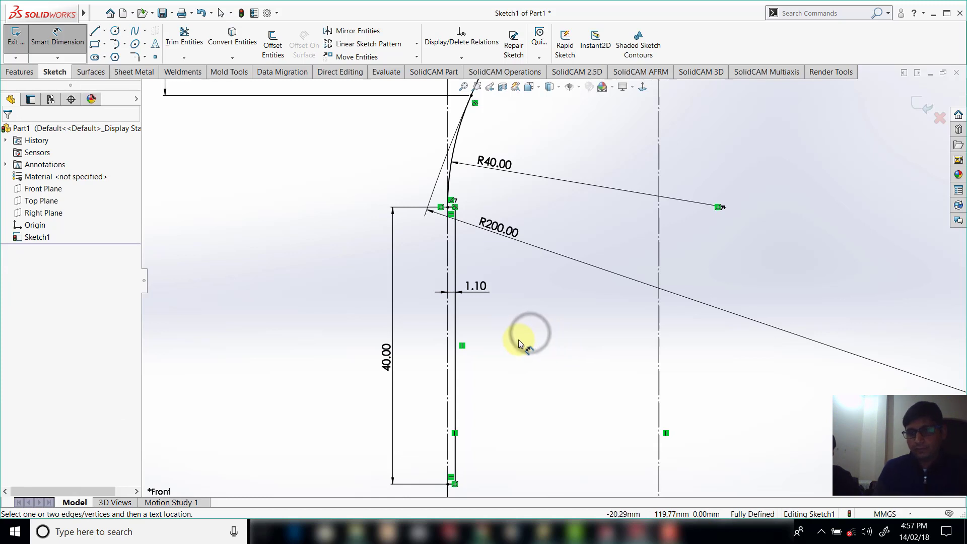
{"action": "scroll", "coordinate": [519, 341], "scroll_direction": "up", "scroll_amount": 3}
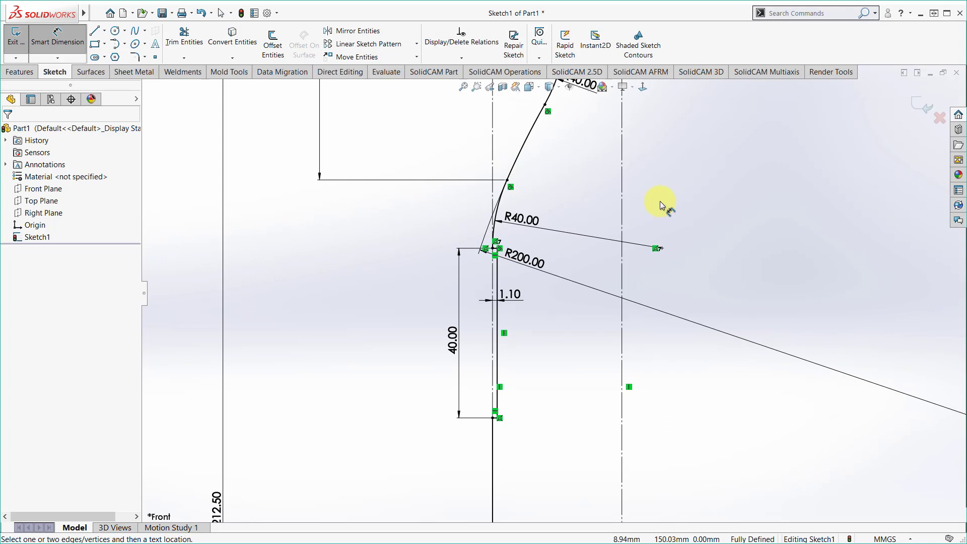
Draw a 205 mm vertical line from the base arc's right endpoint up to the profile top
{"action": "key", "text": "f"}
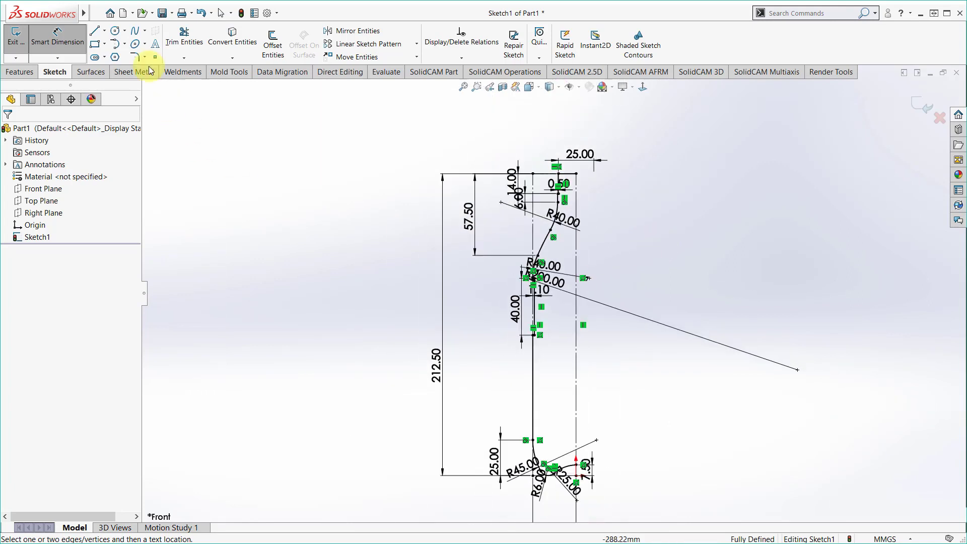
{"action": "left_click", "coordinate": [91, 33]}
{"action": "scroll", "coordinate": [584, 438], "scroll_direction": "down", "scroll_amount": 5}
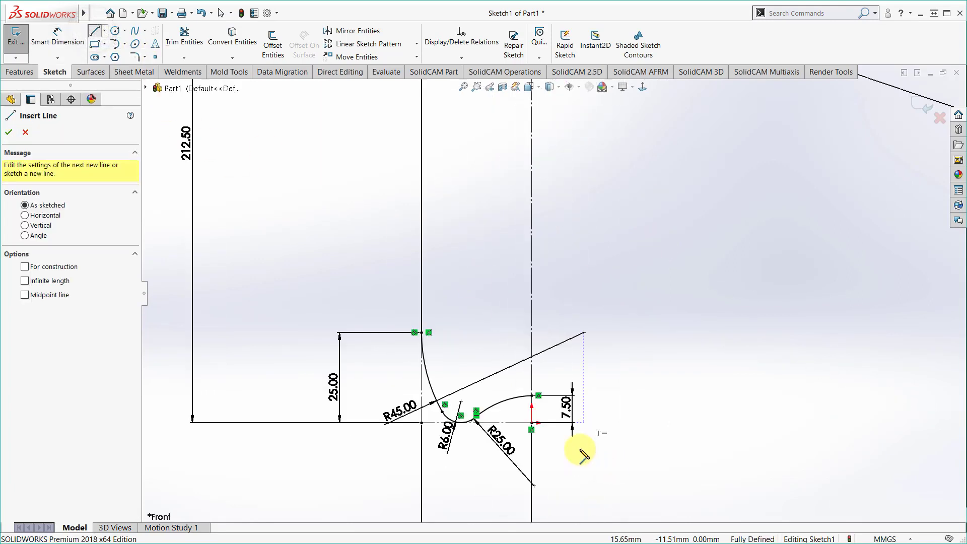
{"action": "scroll", "coordinate": [528, 383], "scroll_direction": "down", "scroll_amount": 2}
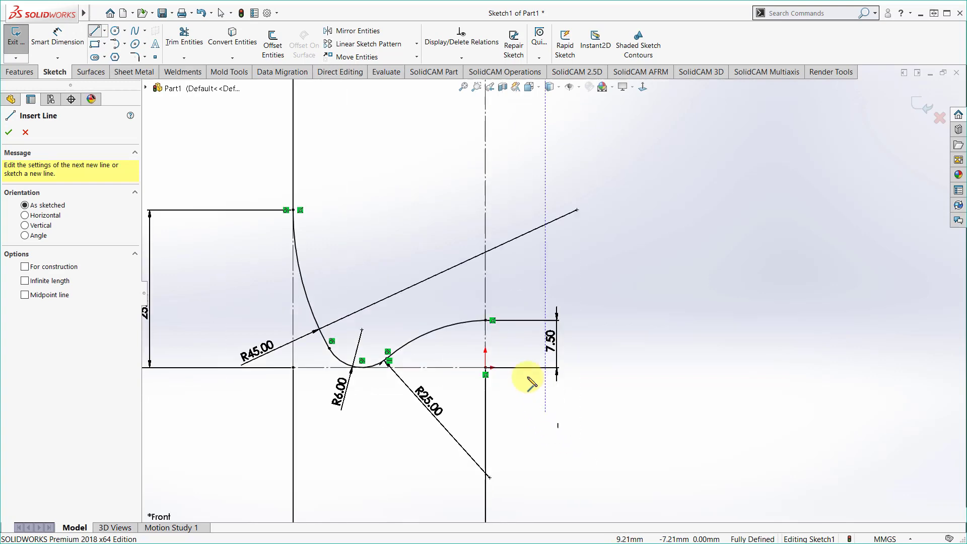
{"action": "left_click", "coordinate": [486, 318]}
{"action": "scroll", "coordinate": [518, 190], "scroll_direction": "up", "scroll_amount": 3}
{"action": "scroll", "coordinate": [528, 184], "scroll_direction": "up", "scroll_amount": 3}
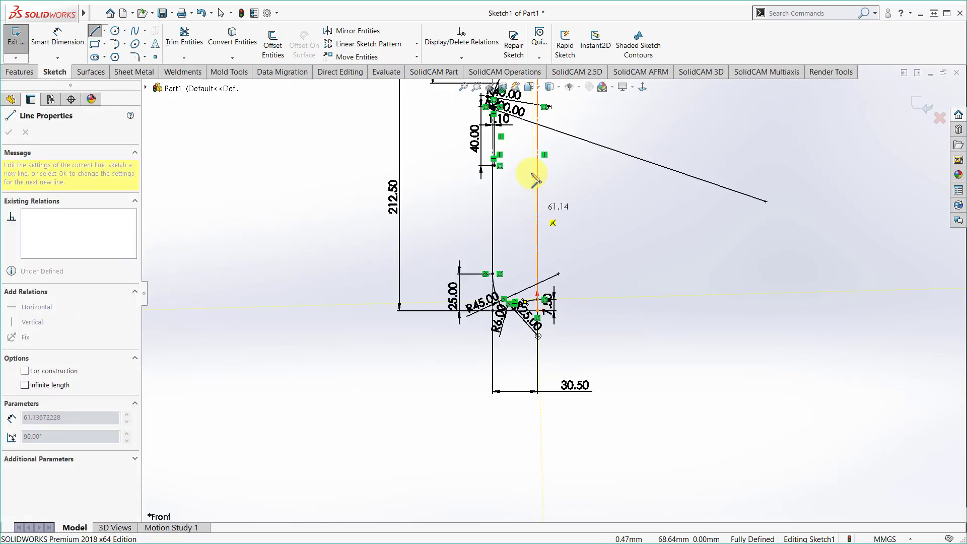
{"action": "scroll", "coordinate": [543, 161], "scroll_direction": "up", "scroll_amount": 2}
{"action": "scroll", "coordinate": [554, 146], "scroll_direction": "up", "scroll_amount": 1}
{"action": "scroll", "coordinate": [556, 146], "scroll_direction": "down", "scroll_amount": 2}
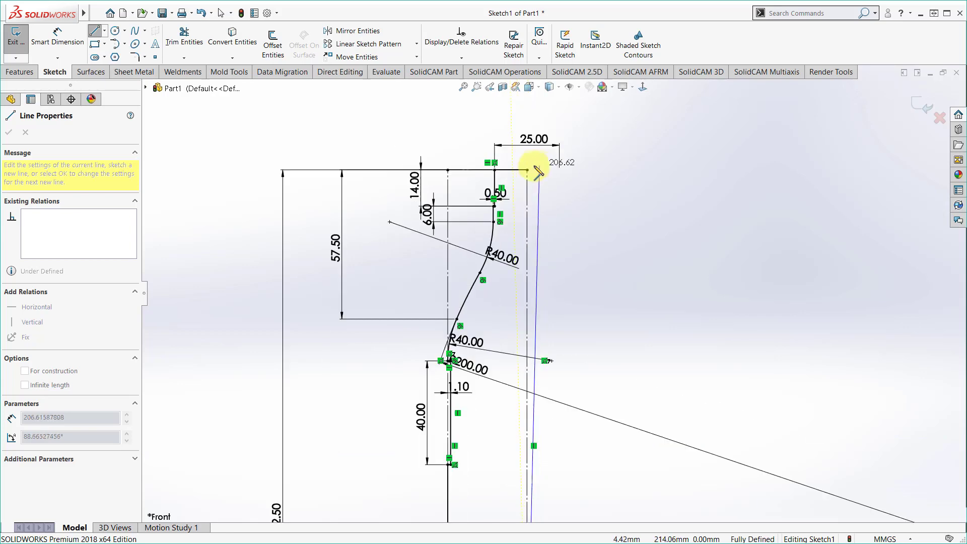
{"action": "left_click", "coordinate": [593, 194]}
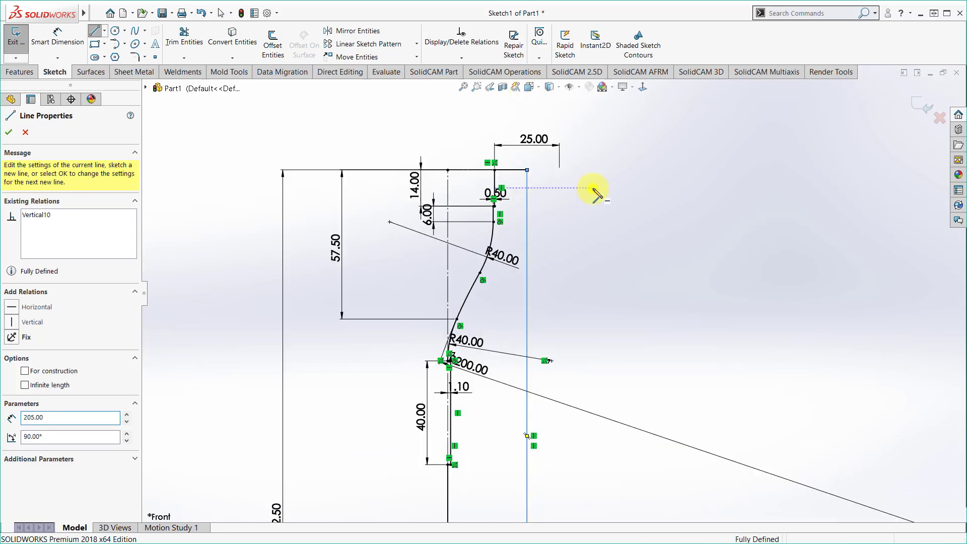
{"action": "right_click", "coordinate": [594, 189]}
{"action": "left_click", "coordinate": [620, 202]}
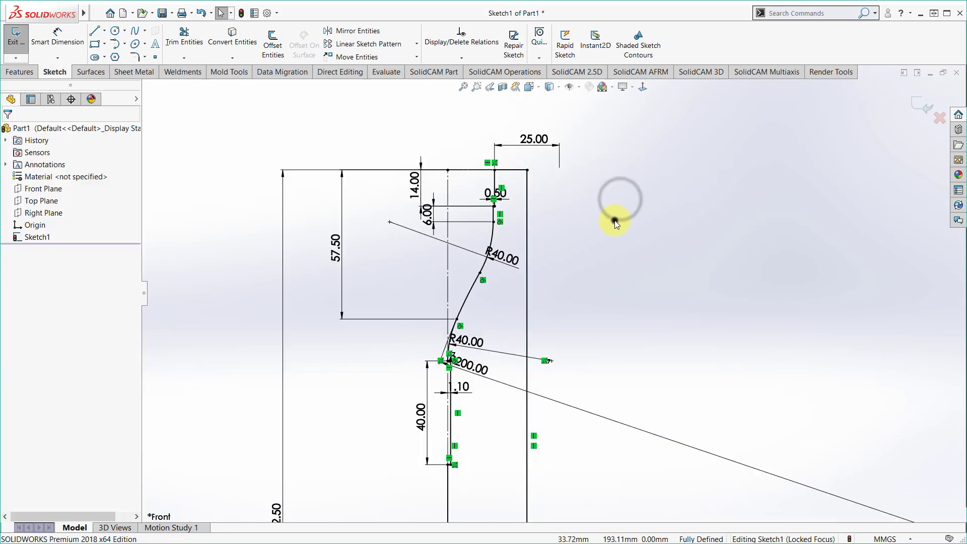
Revolve the profile 360° about centerline Line17 to create Revolve1
{"action": "left_click", "coordinate": [16, 74]}
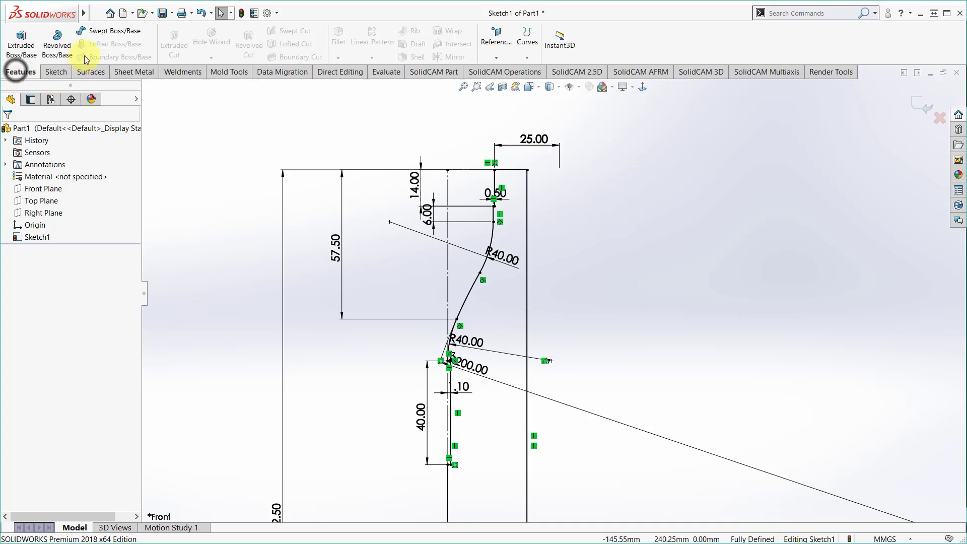
{"action": "left_click", "coordinate": [53, 46]}
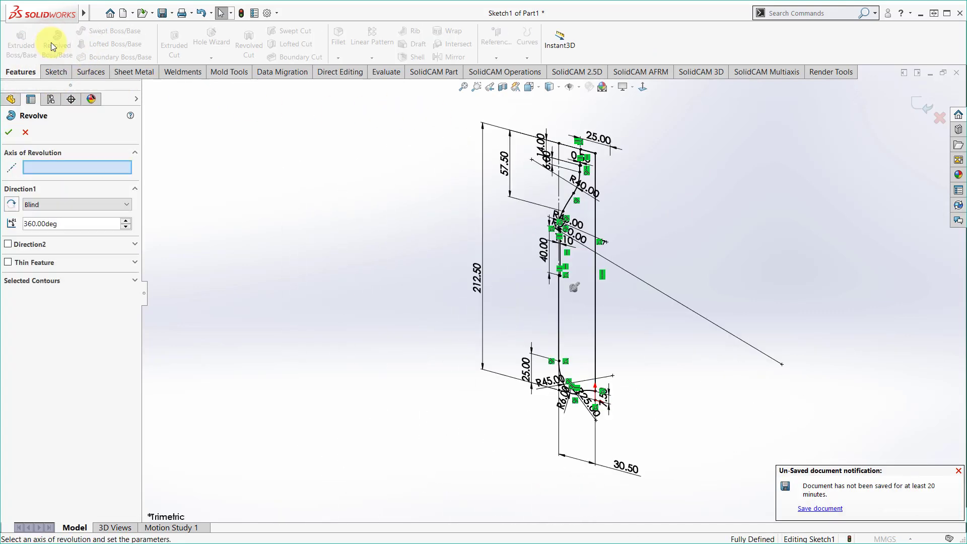
{"action": "left_click", "coordinate": [44, 168]}
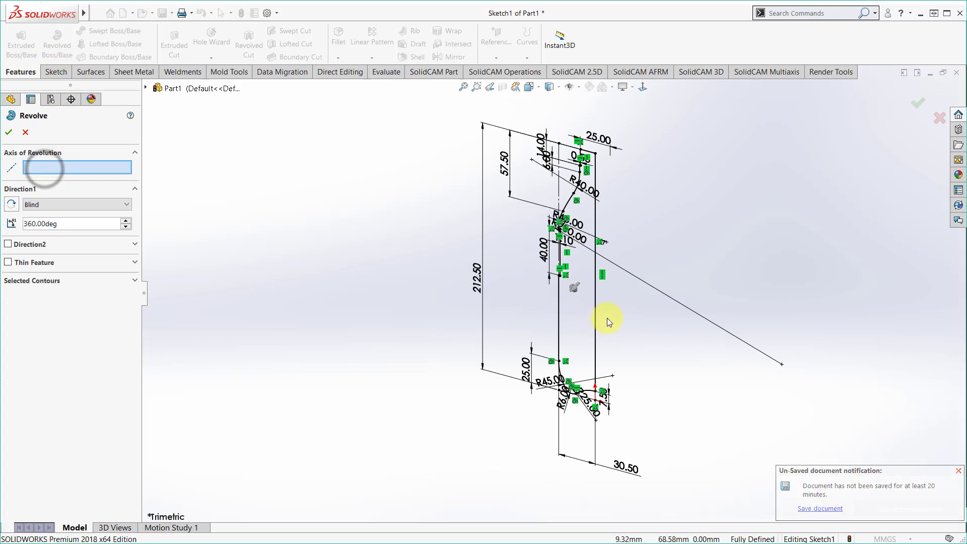
{"action": "left_click", "coordinate": [595, 303]}
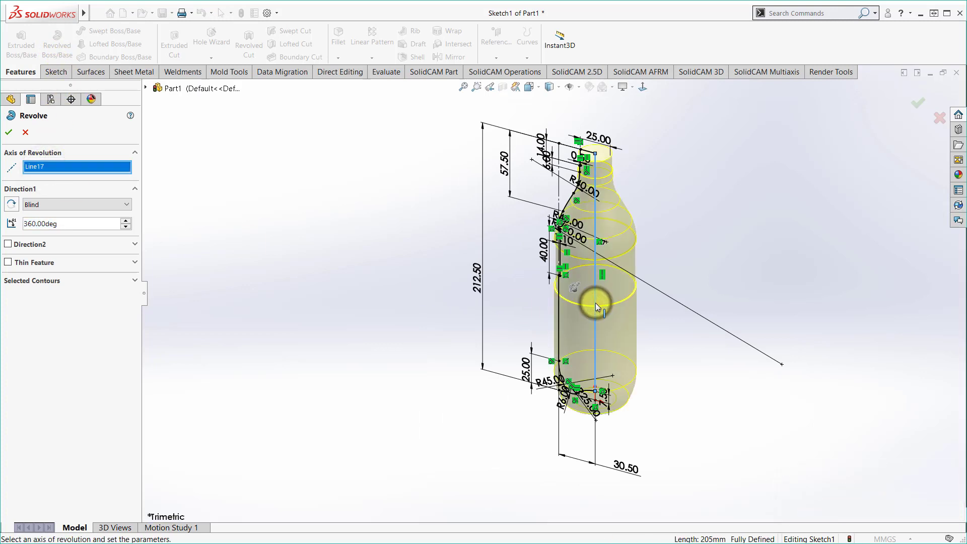
{"action": "left_click", "coordinate": [10, 133]}
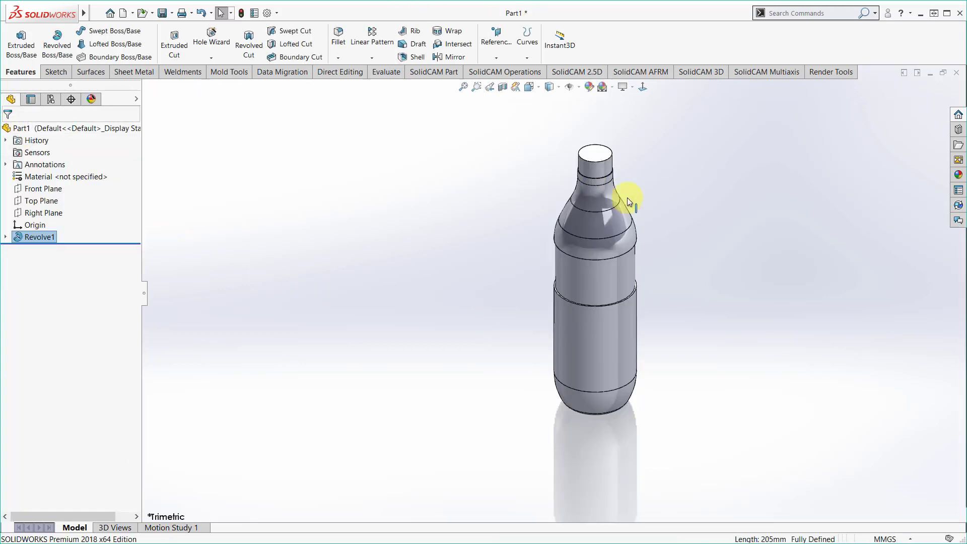
Start Sketch2 on the Right Plane and view it Normal To
{"action": "mouse_move", "coordinate": [572, 394]}
{"action": "middle_mouse_down"}
{"action": "mouse_move", "coordinate": [616, 277]}
{"action": "mouse_move", "coordinate": [639, 248]}
{"action": "mouse_move", "coordinate": [527, 276]}
{"action": "mouse_move", "coordinate": [592, 295]}
{"action": "mouse_move", "coordinate": [565, 398]}
{"action": "mouse_move", "coordinate": [587, 371]}
{"action": "middle_mouse_up"}
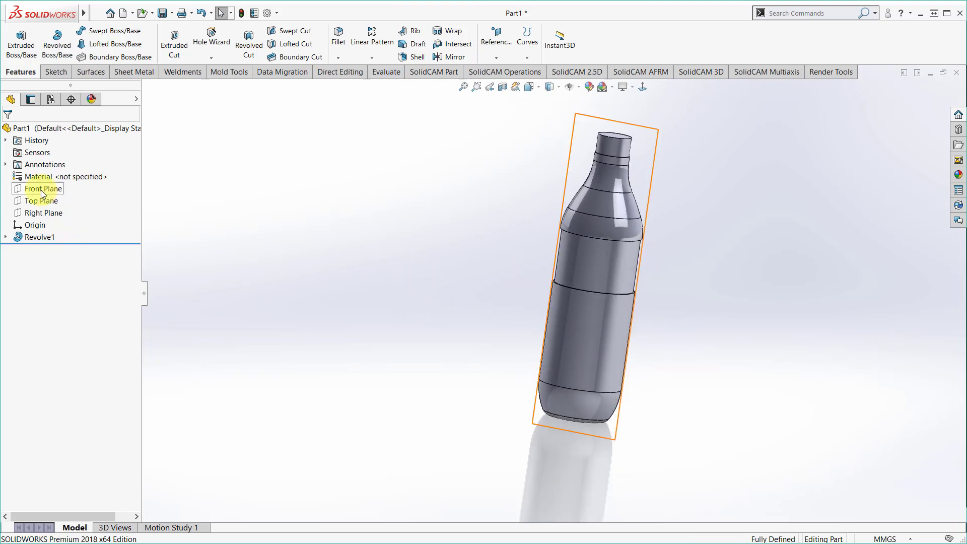
{"action": "left_click", "coordinate": [41, 214]}
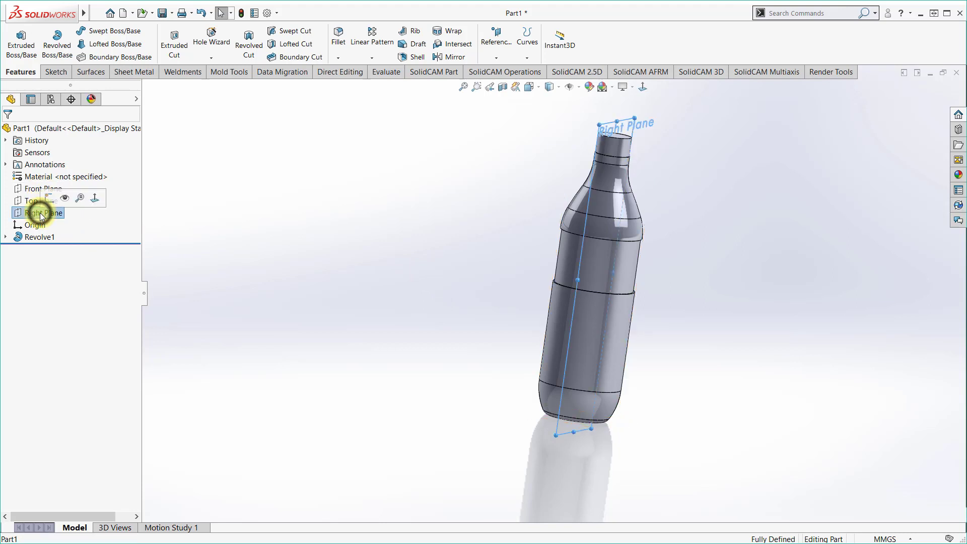
{"action": "left_click", "coordinate": [48, 200]}
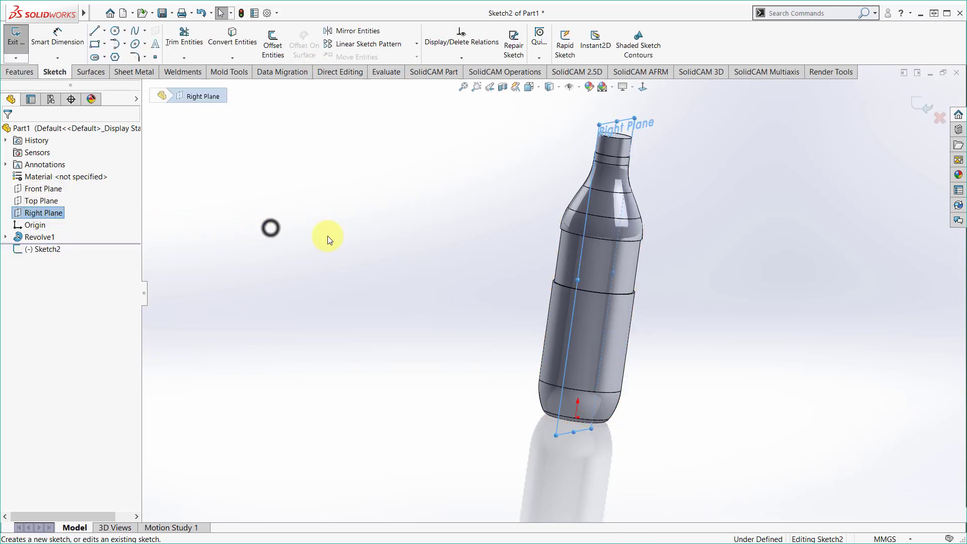
{"action": "left_click", "coordinate": [644, 84]}
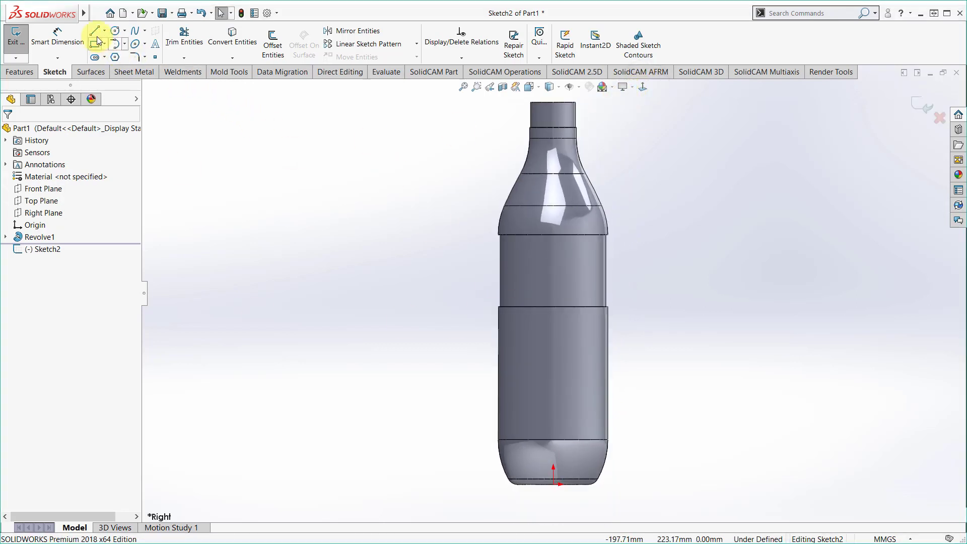
Draw a horizontal line across the bottle between its left and right edges
{"action": "key", "text": "l"}
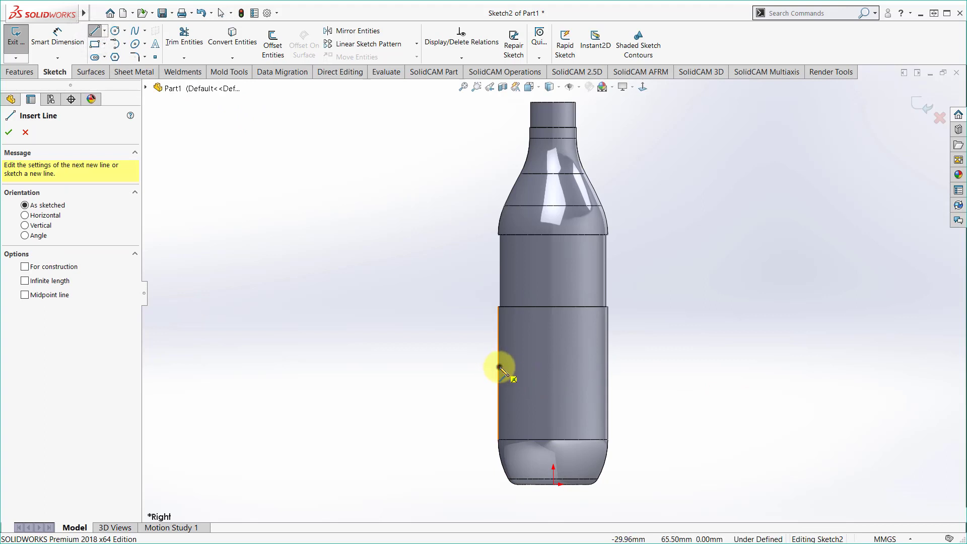
{"action": "left_click", "coordinate": [500, 367]}
{"action": "left_click", "coordinate": [608, 367]}
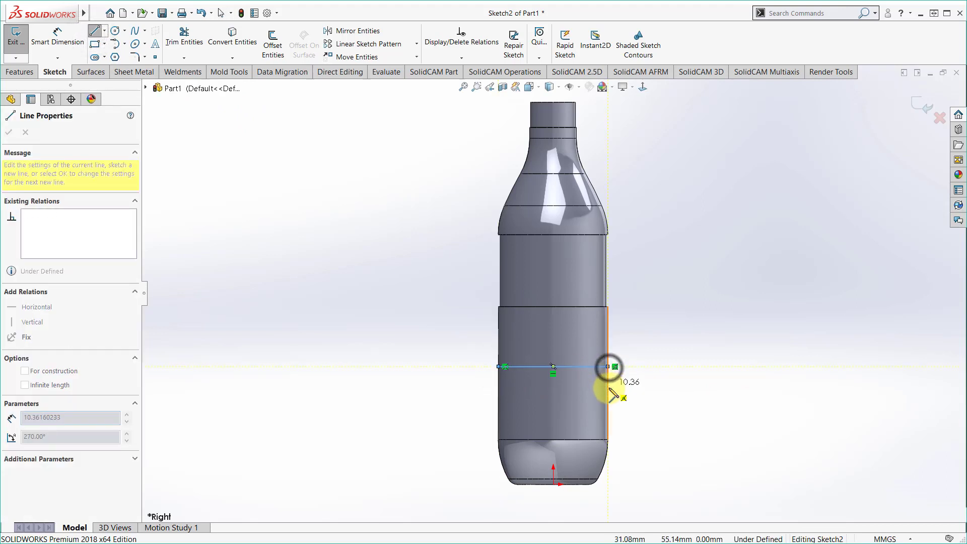
{"action": "double_click", "coordinate": [609, 394]}
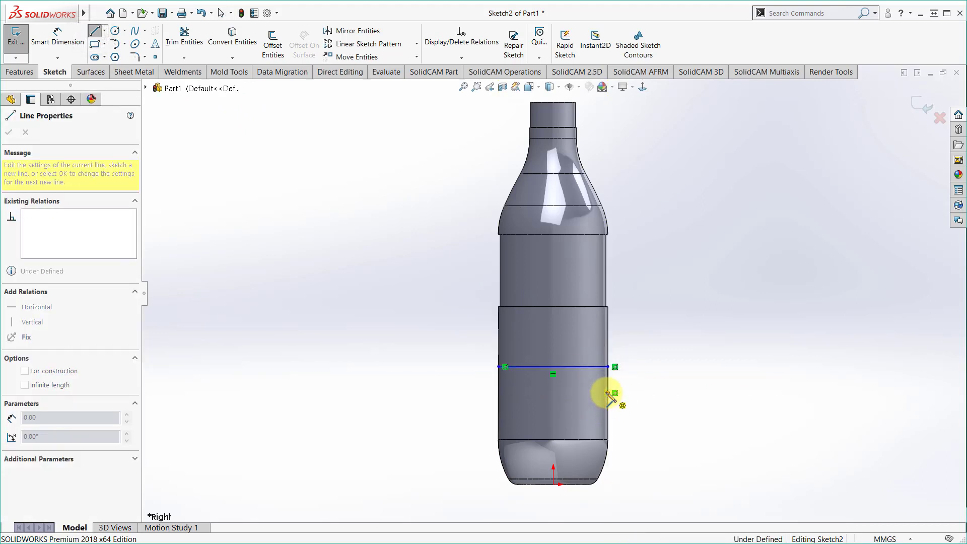
{"action": "left_click", "coordinate": [608, 392]}
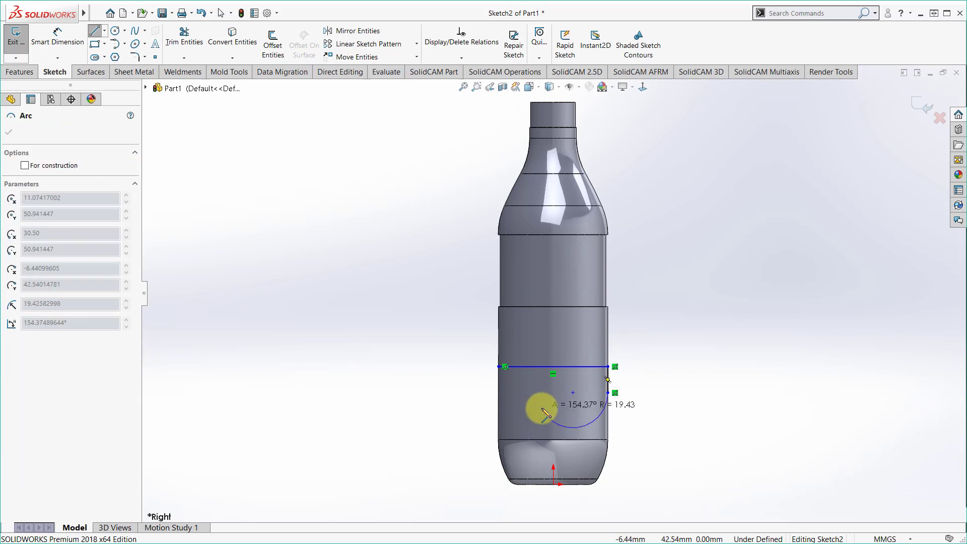
{"action": "key", "text": "Escape"}
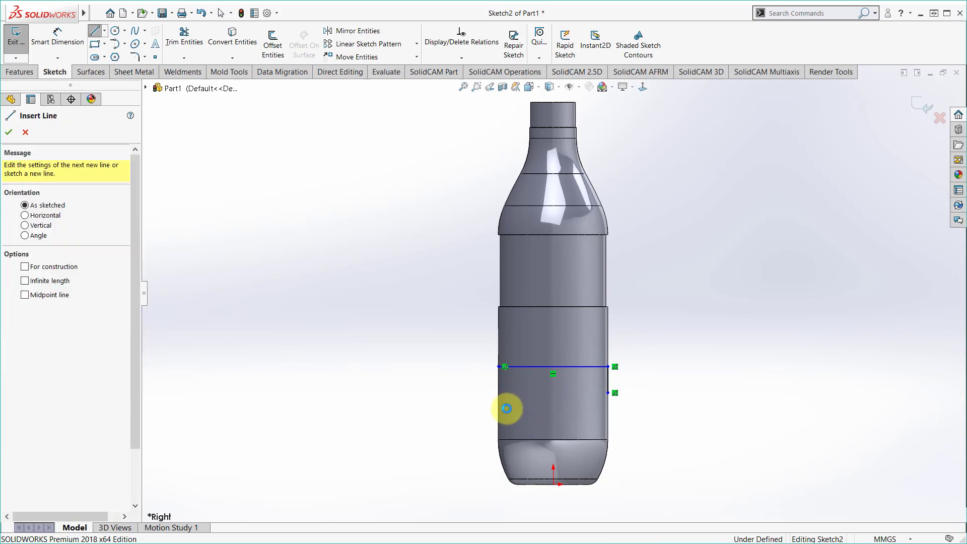
{"action": "key", "text": "Escape"}
Add a three-point arc below the line and a left vertical side line meeting it
{"action": "left_click", "coordinate": [125, 43]}
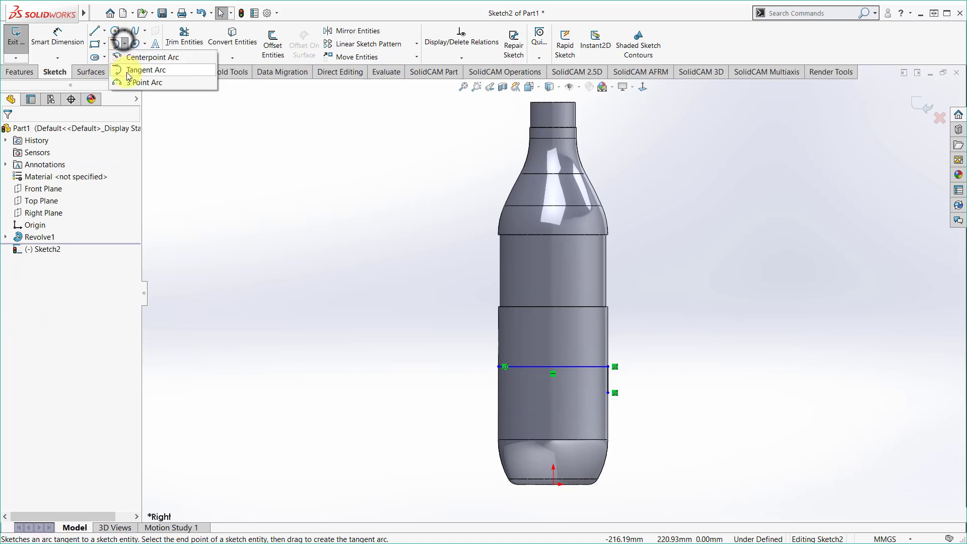
{"action": "left_click", "coordinate": [136, 82]}
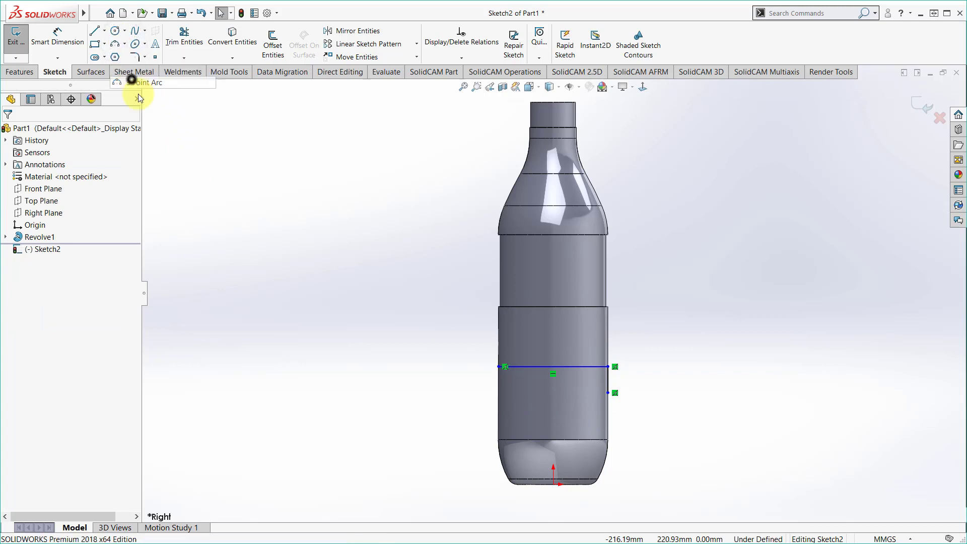
{"action": "left_click", "coordinate": [608, 393]}
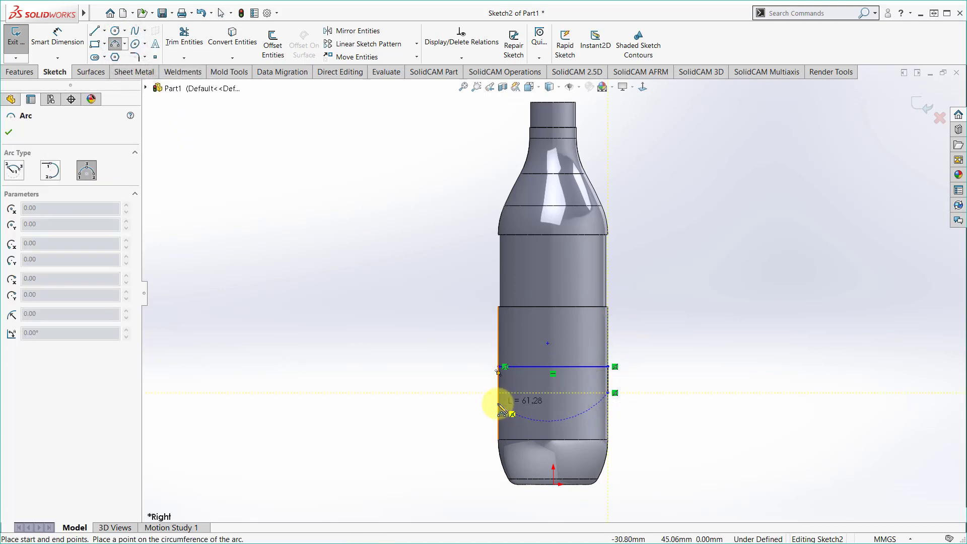
{"action": "left_click", "coordinate": [498, 403]}
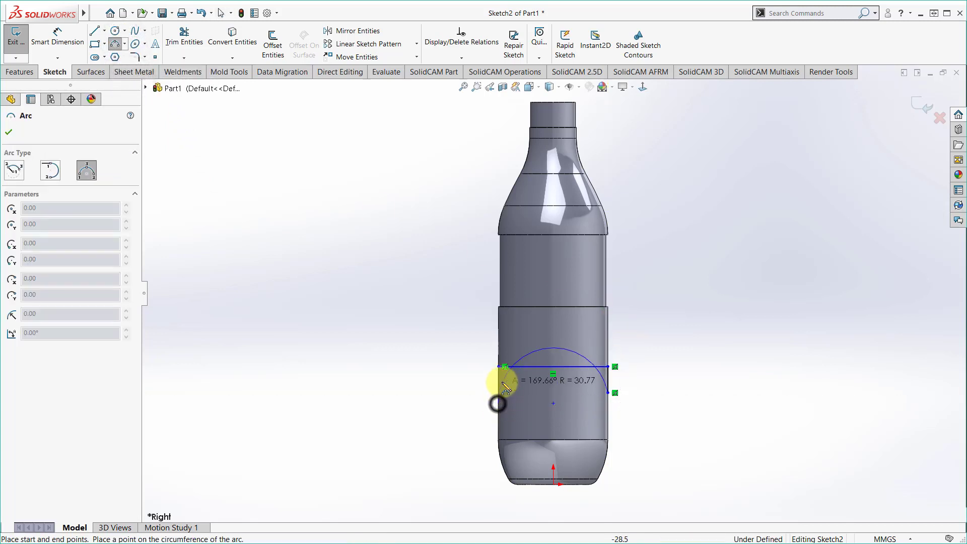
{"action": "left_click", "coordinate": [535, 413]}
{"action": "key", "text": "Escape"}
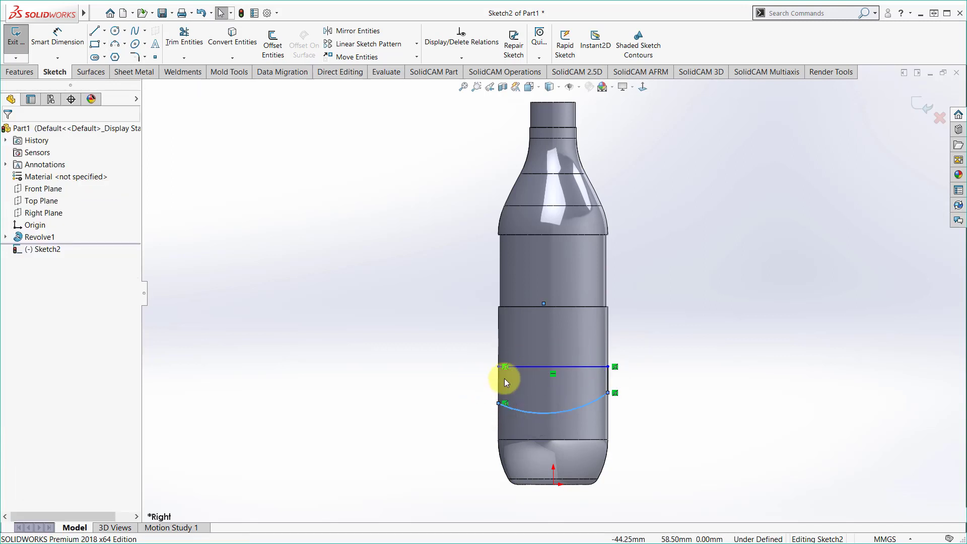
{"action": "key", "text": "l"}
{"action": "left_click", "coordinate": [500, 367]}
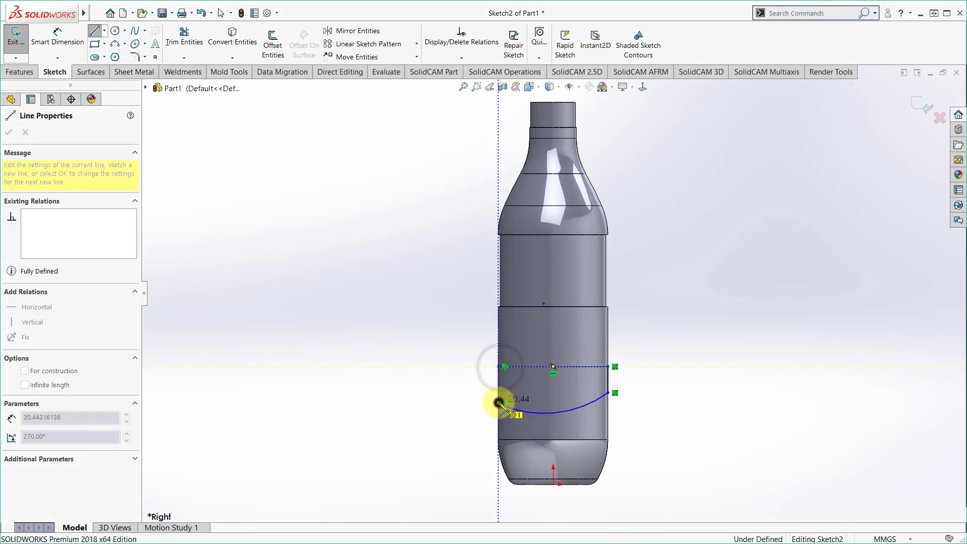
{"action": "left_click", "coordinate": [500, 403]}
{"action": "key", "text": "Escape"}
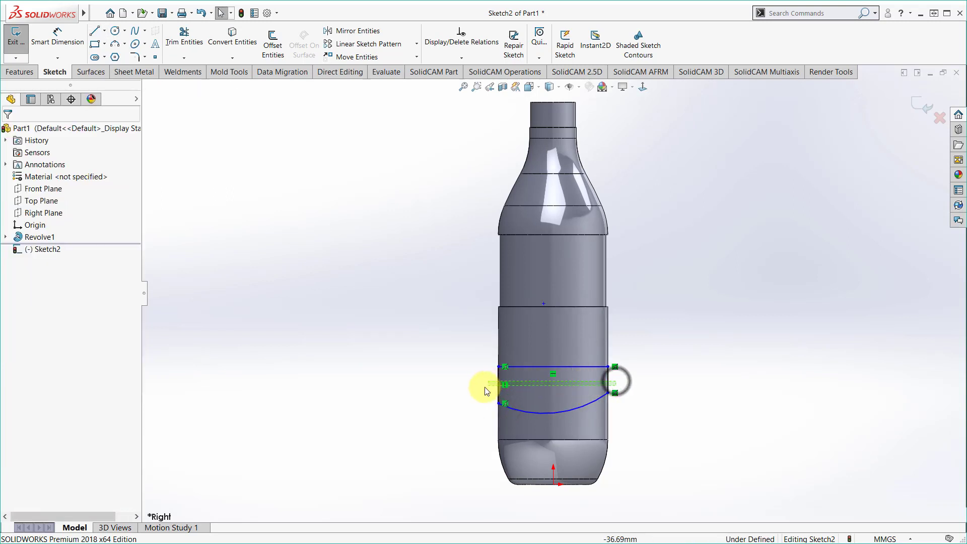
Make the two side lines equal and give the arc an R46 radius
{"action": "left_click", "coordinate": [488, 385], "text": "ctrl"}
{"action": "left_click", "coordinate": [599, 345]}
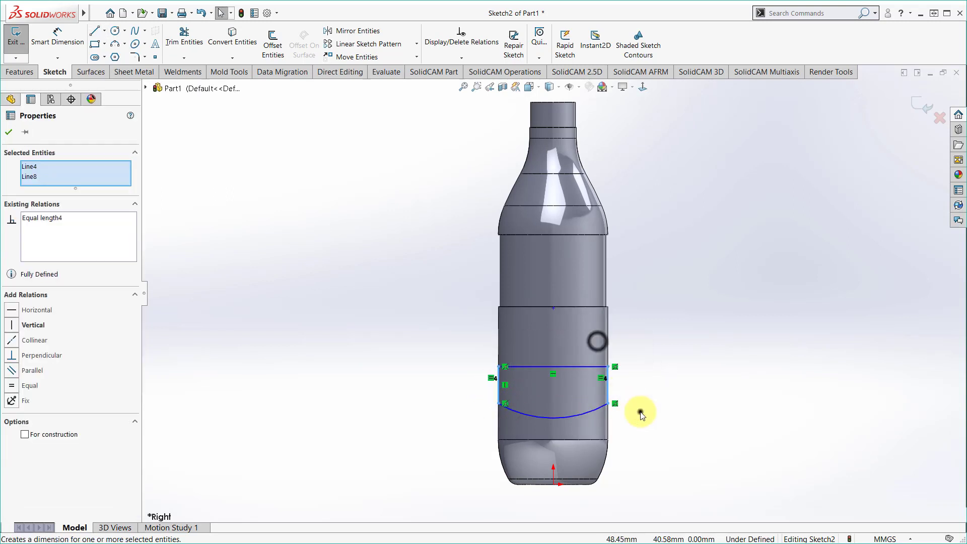
{"action": "left_click", "coordinate": [640, 411]}
{"action": "key", "text": "d"}
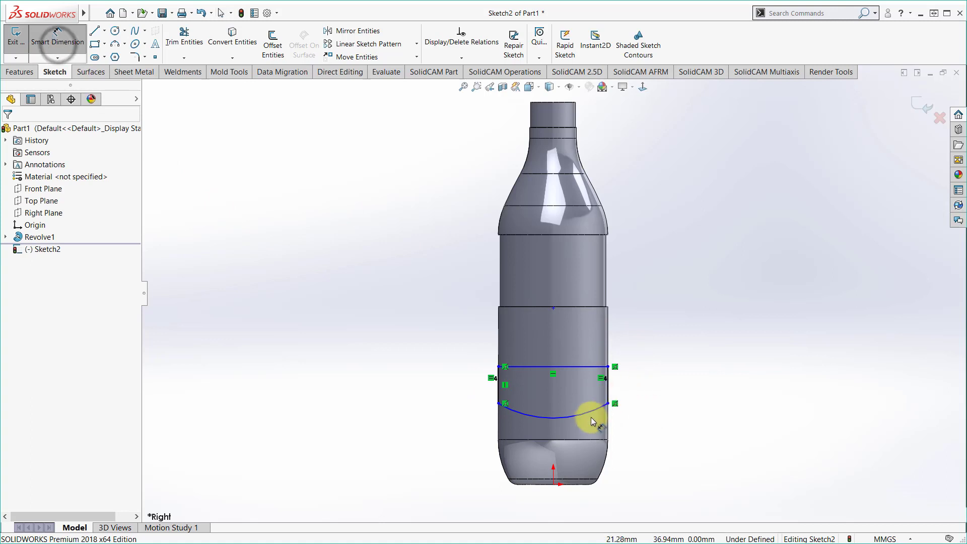
{"action": "left_click", "coordinate": [588, 410]}
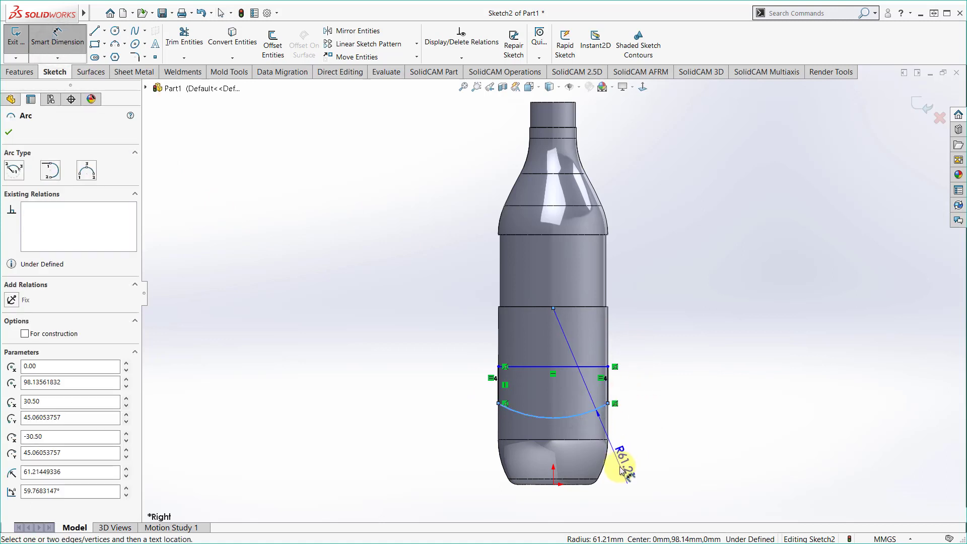
{"action": "left_click", "coordinate": [621, 470]}
{"action": "type", "text": "46"}
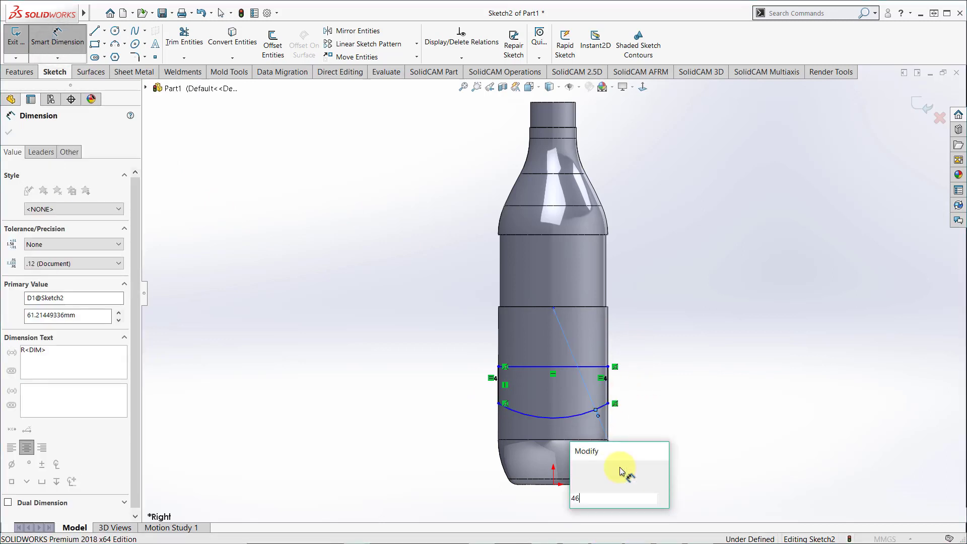
{"action": "key", "text": "Return"}
{"action": "left_click", "coordinate": [670, 436]}
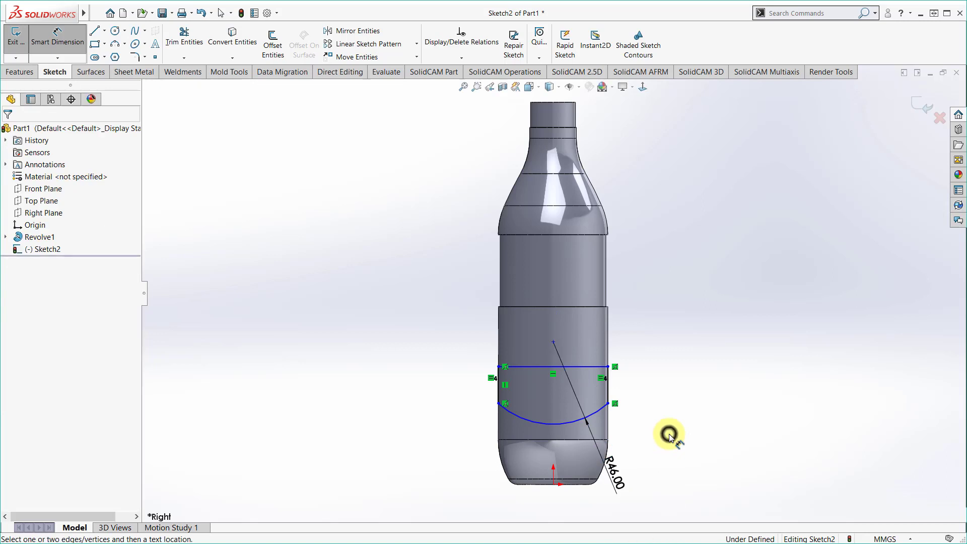
Dimension the line 65.00 above the origin and the short right vertical line 25.00
{"action": "left_click", "coordinate": [528, 368]}
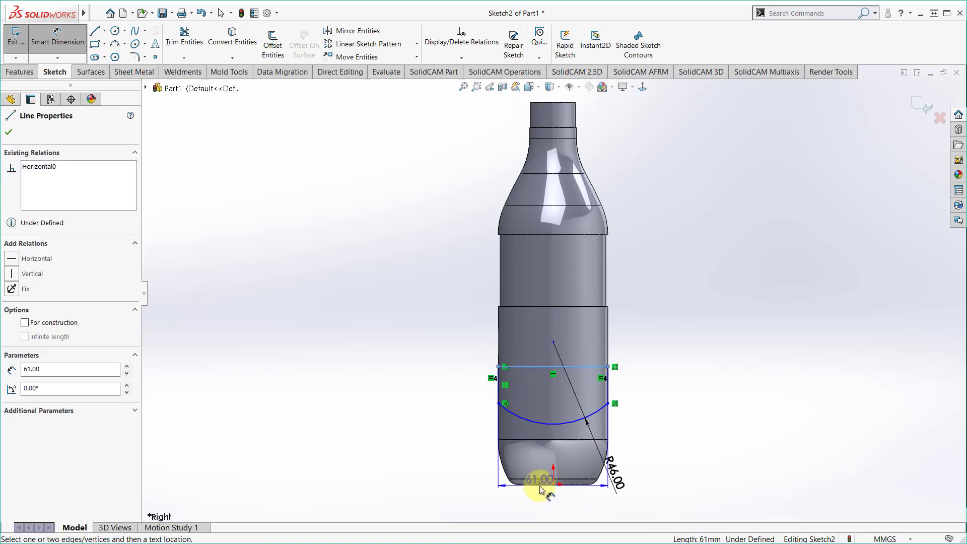
{"action": "left_click", "coordinate": [553, 484]}
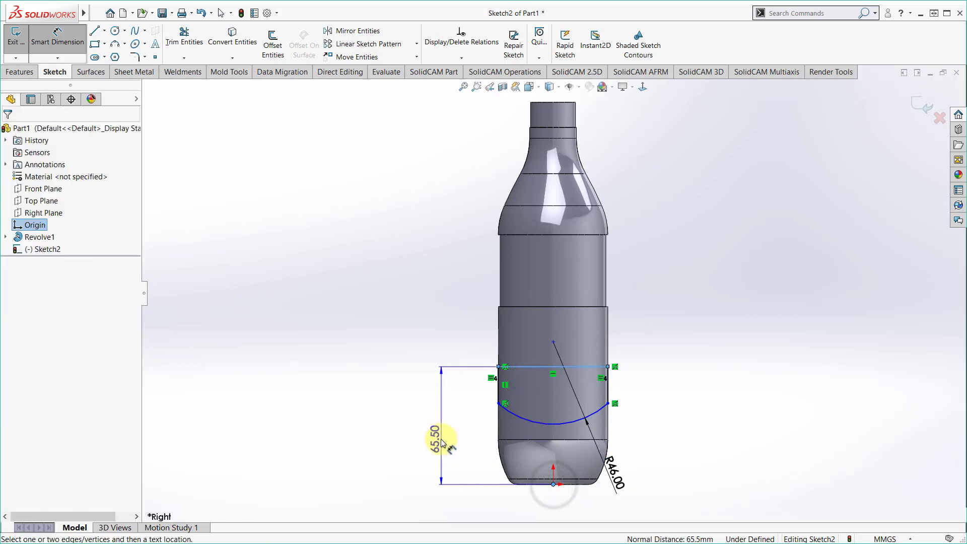
{"action": "left_click", "coordinate": [442, 442]}
{"action": "key", "text": "Return"}
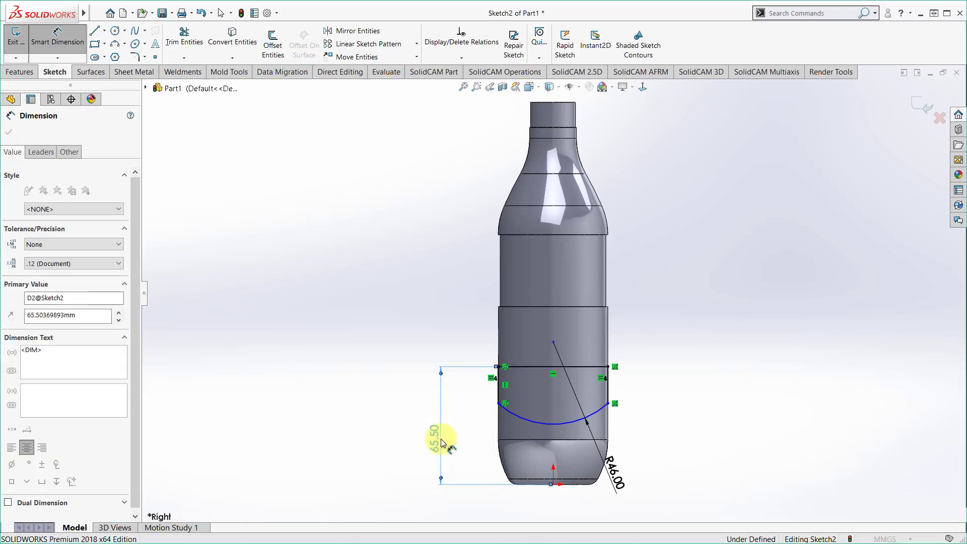
{"action": "left_click", "coordinate": [642, 431]}
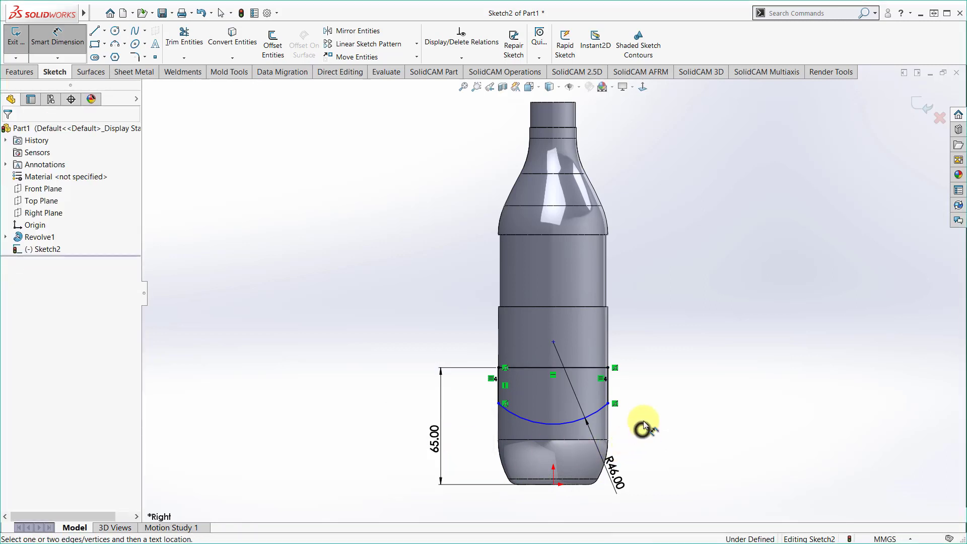
{"action": "left_click", "coordinate": [610, 387]}
{"action": "left_click", "coordinate": [654, 385]}
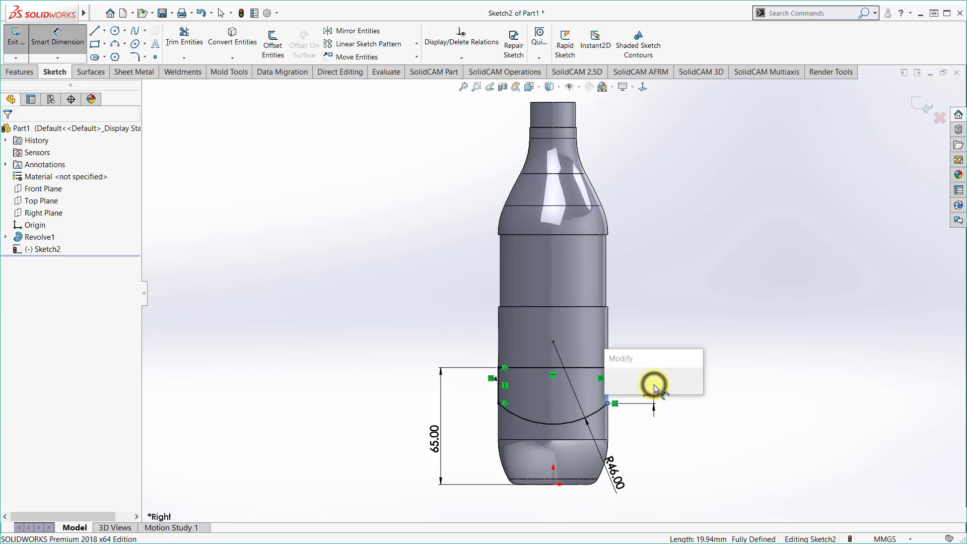
{"action": "key", "text": "Return"}
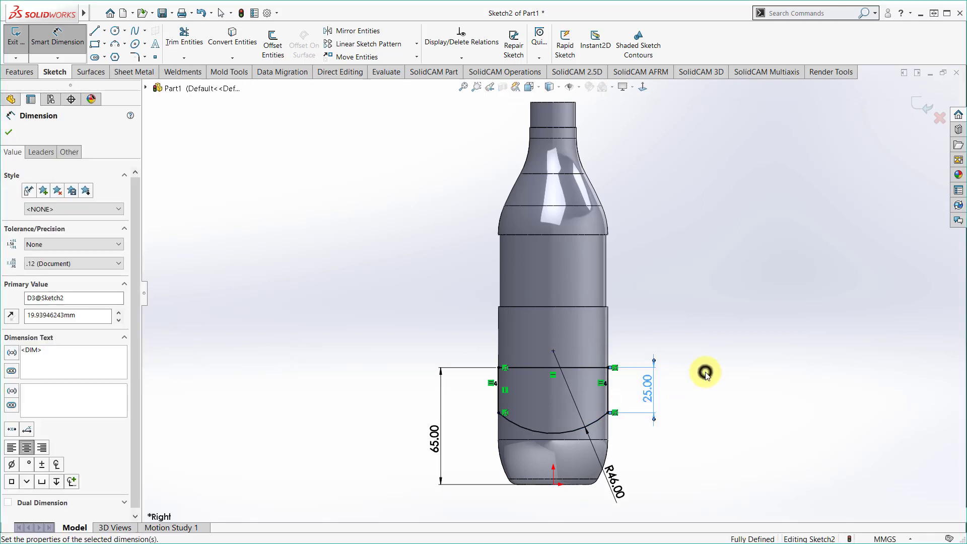
{"action": "left_click", "coordinate": [707, 371]}
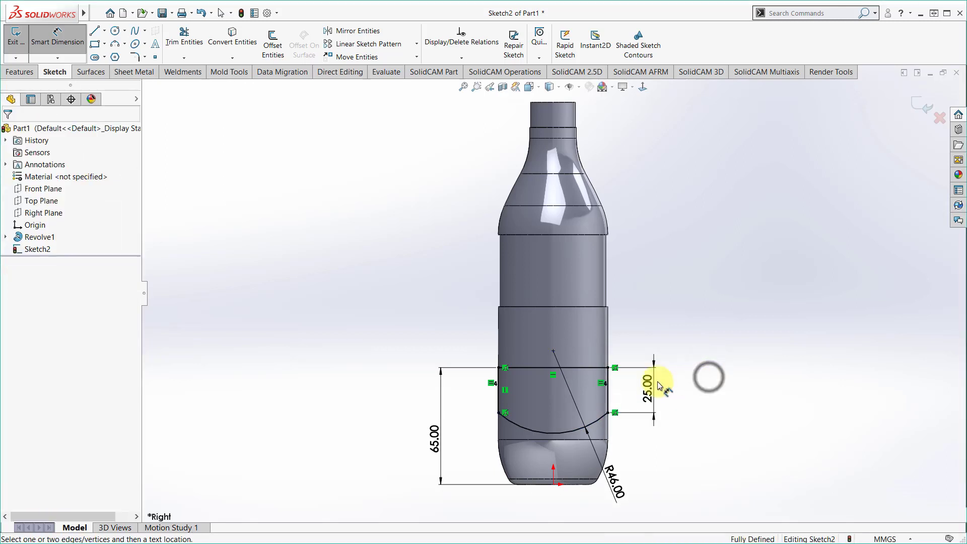
{"action": "left_click", "coordinate": [97, 33]}
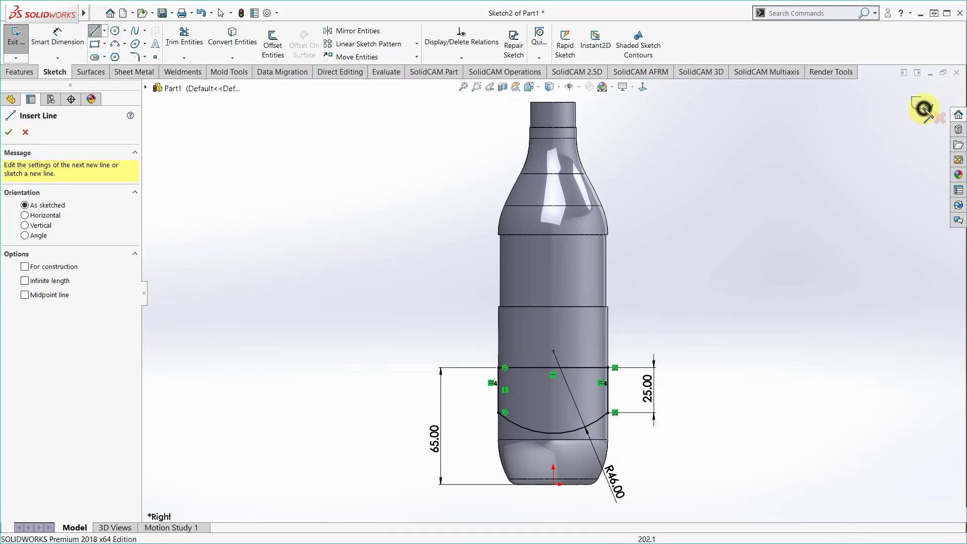
{"action": "left_click", "coordinate": [924, 108]}
Cut-extrude Sketch2 Through All - Both, keeping all resulting bodies
{"action": "left_click", "coordinate": [15, 40]}
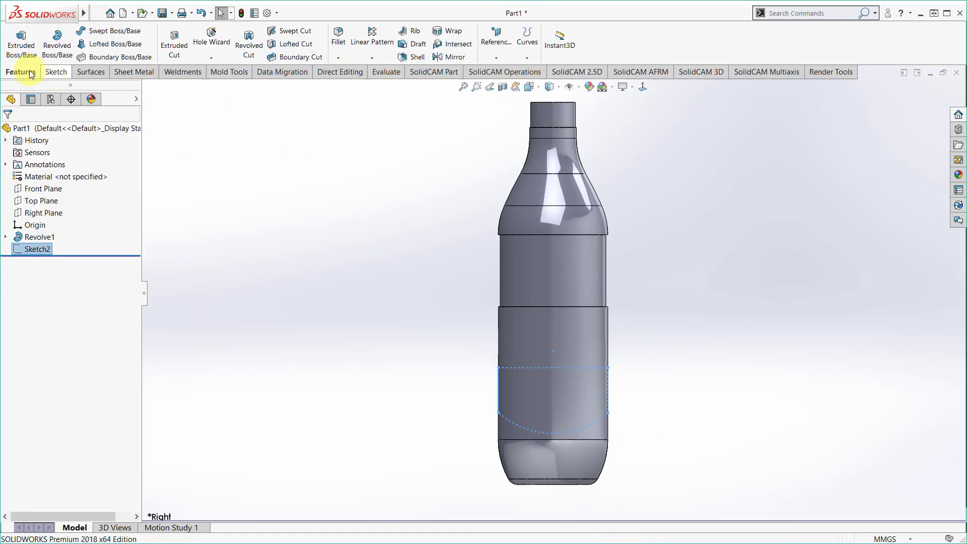
{"action": "left_click", "coordinate": [181, 39]}
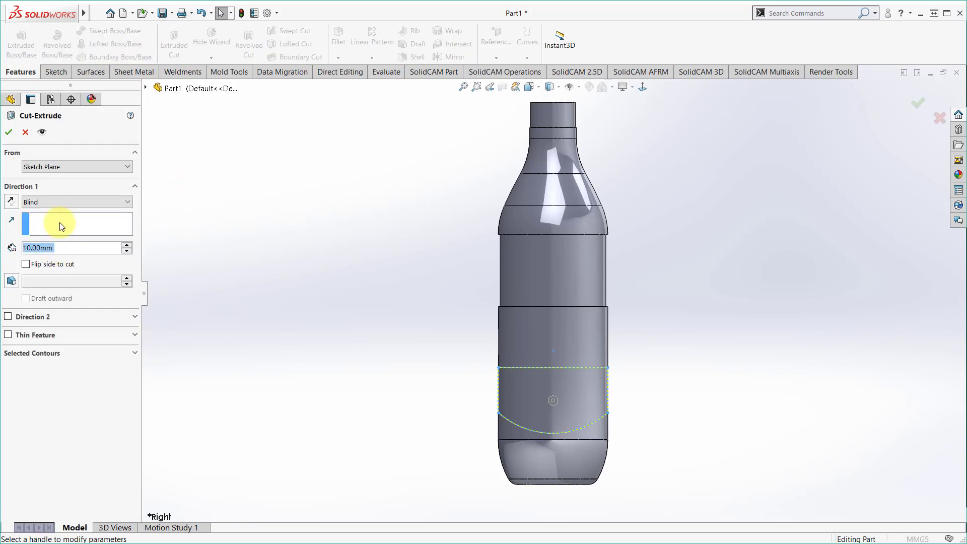
{"action": "left_click", "coordinate": [68, 203]}
{"action": "left_click", "coordinate": [71, 224]}
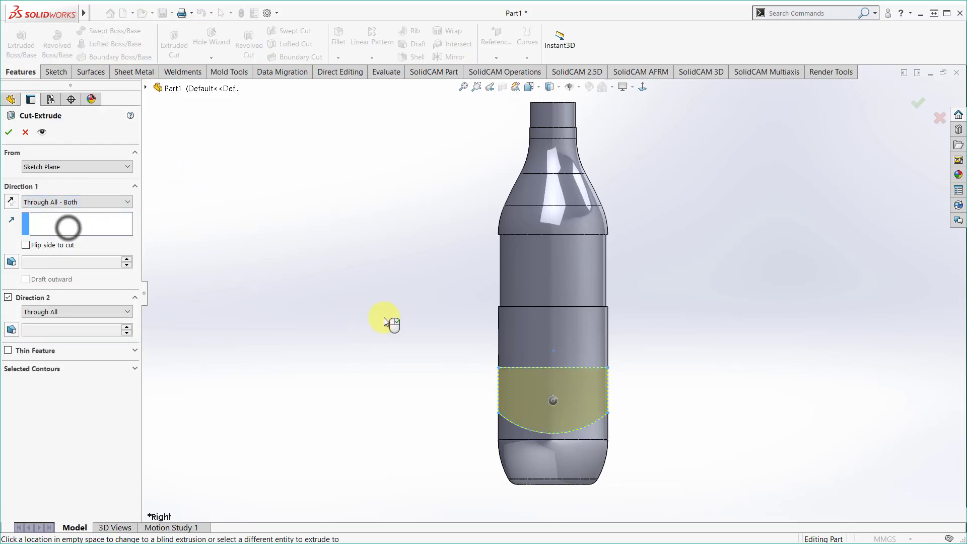
{"action": "middle_click_drag", "start_coordinate": [383, 317], "coordinate": [328, 350]}
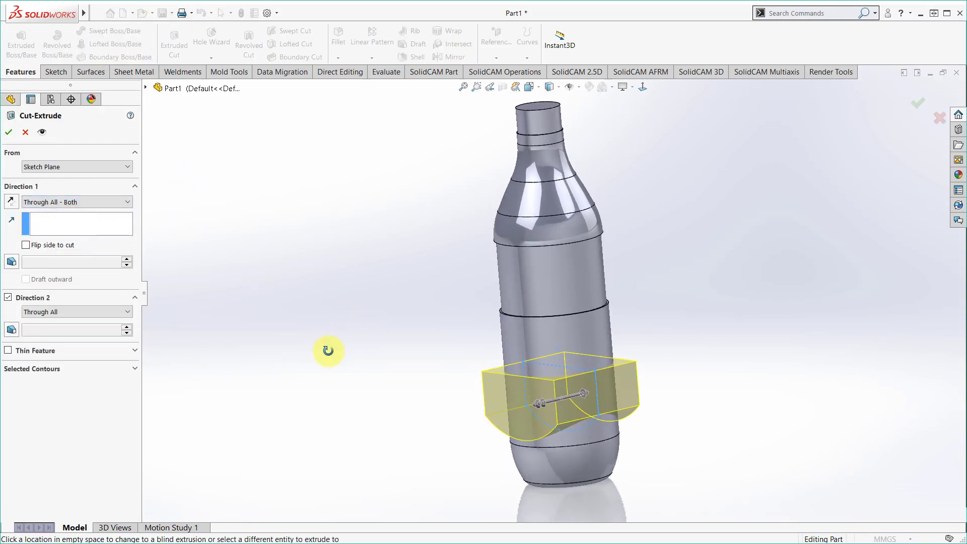
{"action": "left_click", "coordinate": [9, 133]}
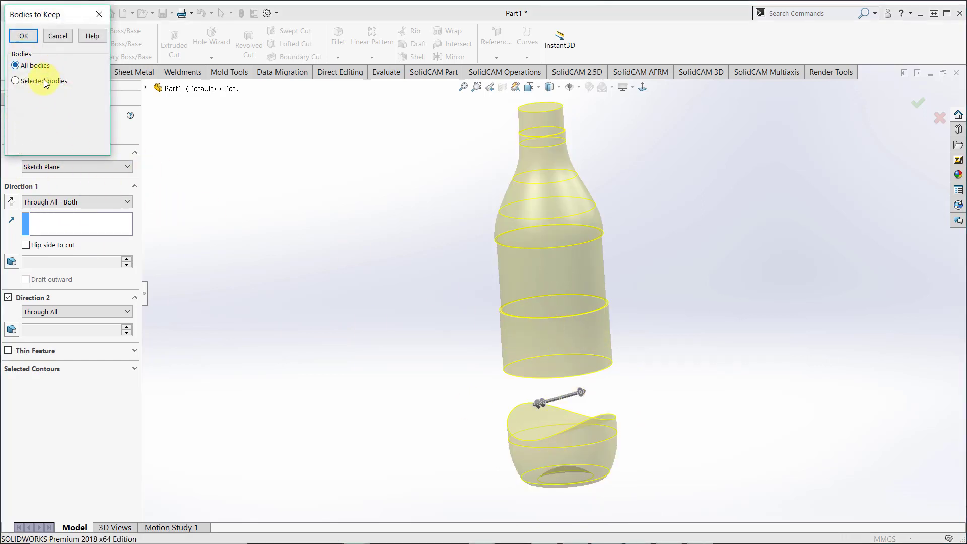
{"action": "left_click", "coordinate": [23, 37]}
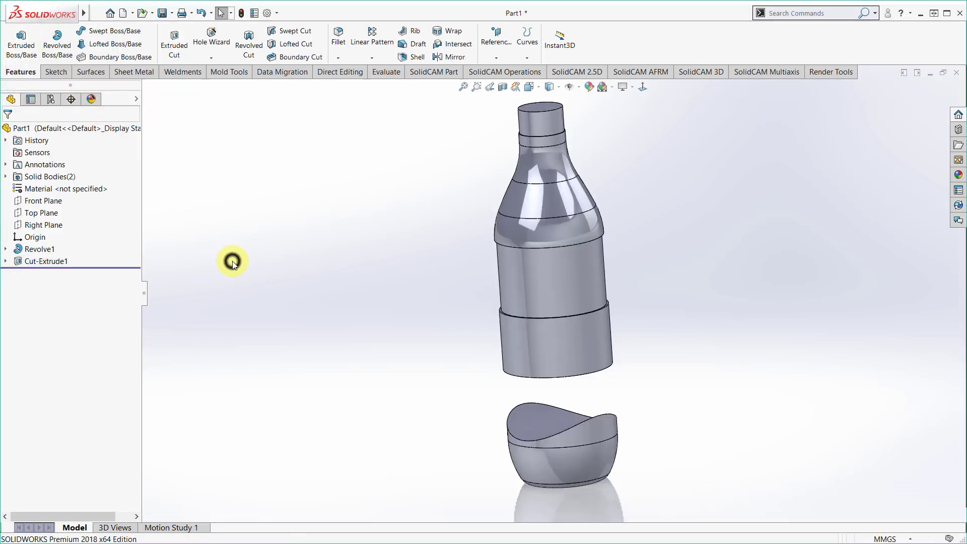
Create Plane1 as a reference plane referencing the Front Plane and Right Plane
{"action": "left_click", "coordinate": [46, 202]}
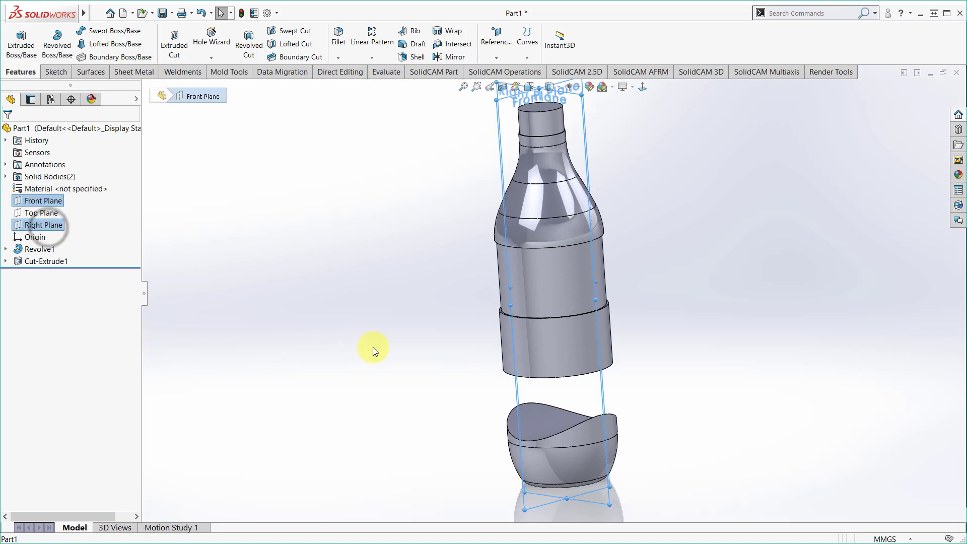
{"action": "scroll", "coordinate": [501, 367], "scroll_direction": "up", "scroll_amount": 3}
{"action": "mouse_move", "coordinate": [501, 367]}
{"action": "middle_mouse_down"}
{"action": "mouse_move", "coordinate": [583, 345]}
{"action": "mouse_move", "coordinate": [522, 363]}
{"action": "middle_mouse_up"}
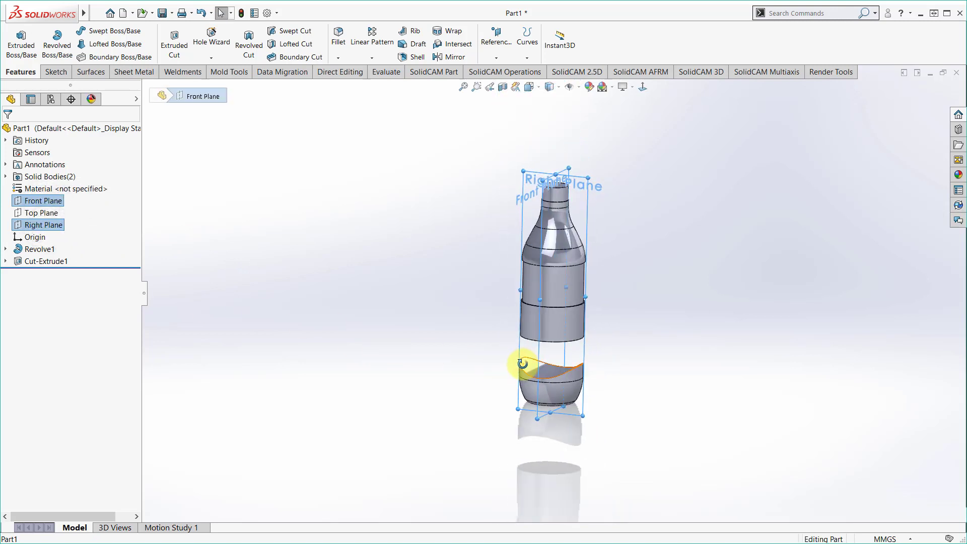
{"action": "scroll", "coordinate": [601, 231], "scroll_direction": "down", "scroll_amount": 3}
{"action": "mouse_move", "coordinate": [602, 230]}
{"action": "middle_mouse_down"}
{"action": "mouse_move", "coordinate": [633, 239]}
{"action": "mouse_move", "coordinate": [601, 224]}
{"action": "middle_mouse_up"}
{"action": "left_click", "coordinate": [496, 43]}
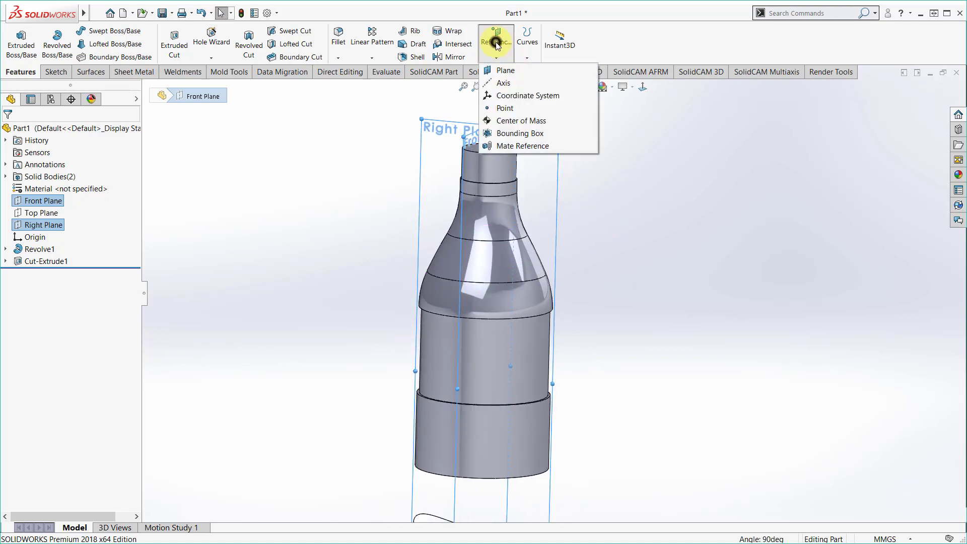
{"action": "left_click", "coordinate": [499, 71]}
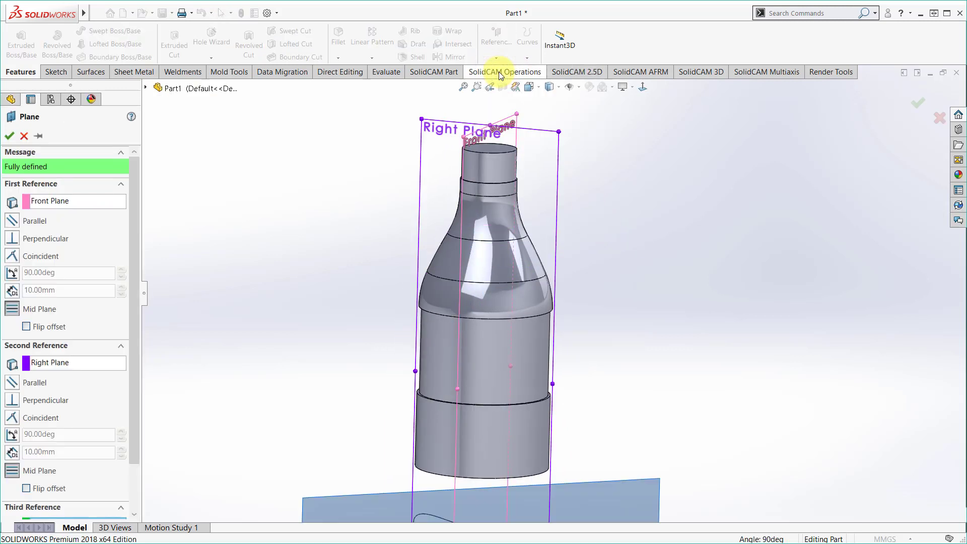
{"action": "scroll", "coordinate": [554, 398], "scroll_direction": "up", "scroll_amount": 3}
{"action": "scroll", "coordinate": [518, 405], "scroll_direction": "down", "scroll_amount": 3}
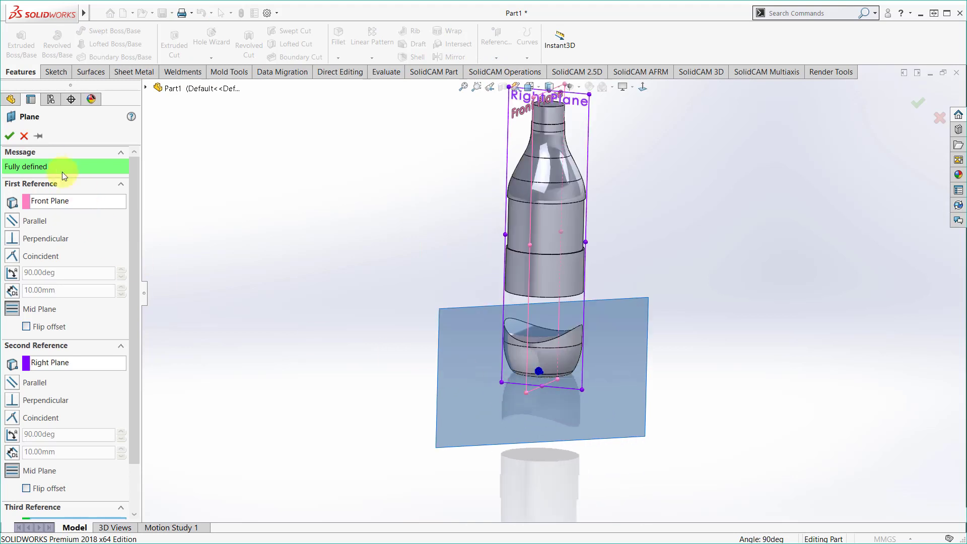
{"action": "left_click", "coordinate": [11, 136]}
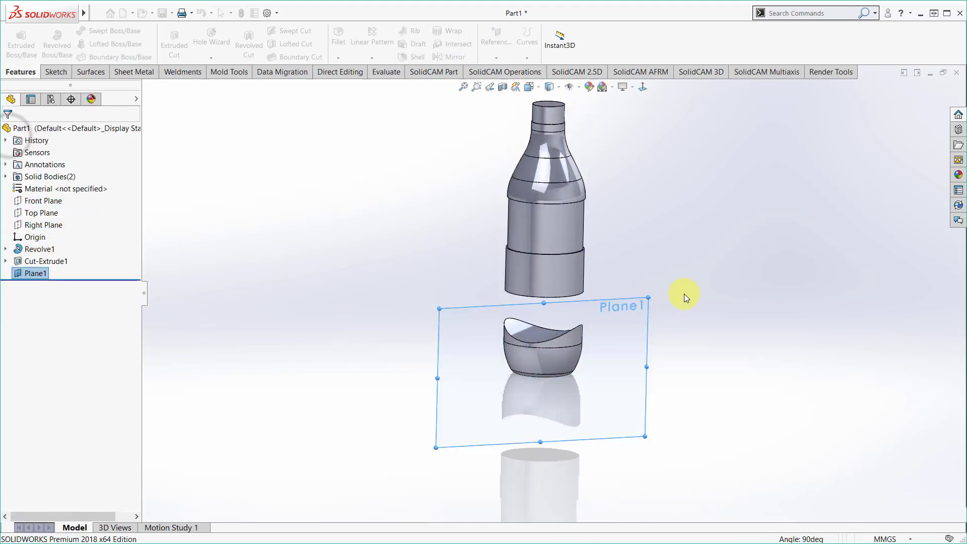
Turn the view to face Plane1 and select it
{"action": "middle_click_drag", "start_coordinate": [650, 298], "coordinate": [643, 82]}
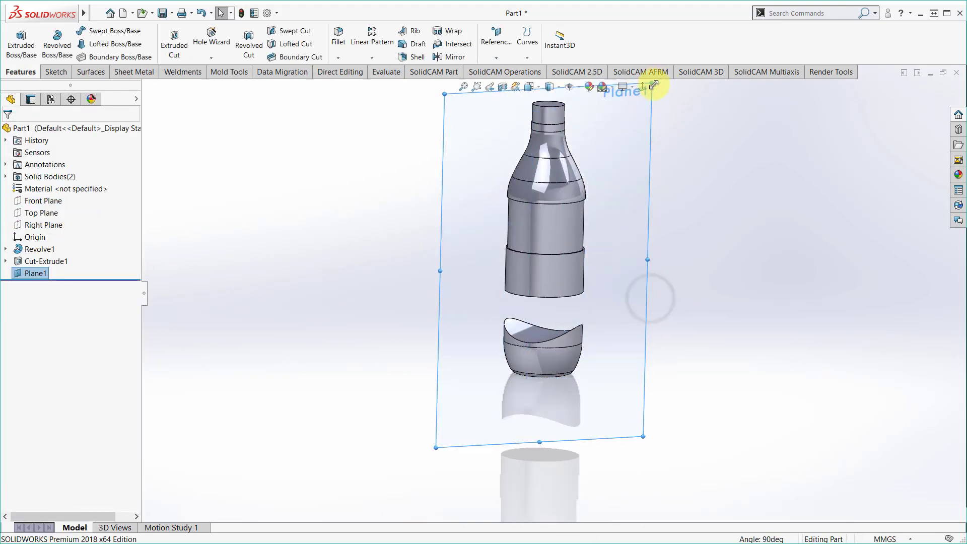
{"action": "scroll", "coordinate": [697, 196], "scroll_direction": "up", "scroll_amount": 2}
{"action": "left_click", "coordinate": [690, 263]}
{"action": "middle_click_drag", "start_coordinate": [689, 258], "coordinate": [611, 252]}
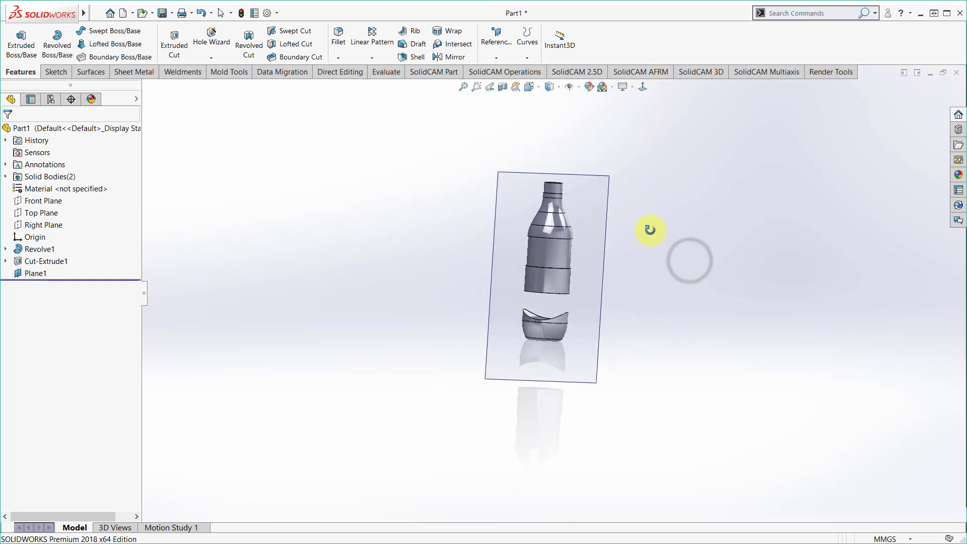
{"action": "left_click", "coordinate": [594, 234]}
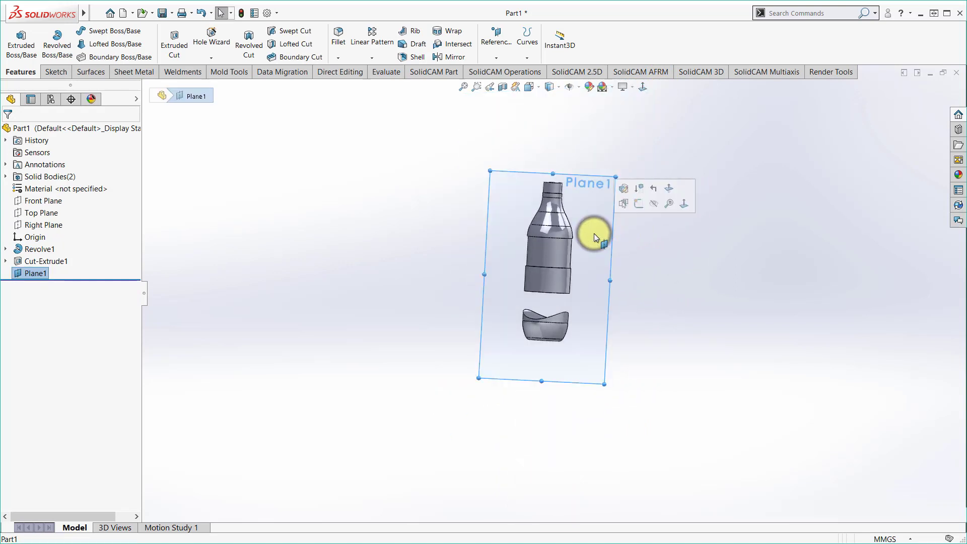
Start a sketch on Plane1, view it normal, and draw the left vertical side line
{"action": "left_click", "coordinate": [638, 206]}
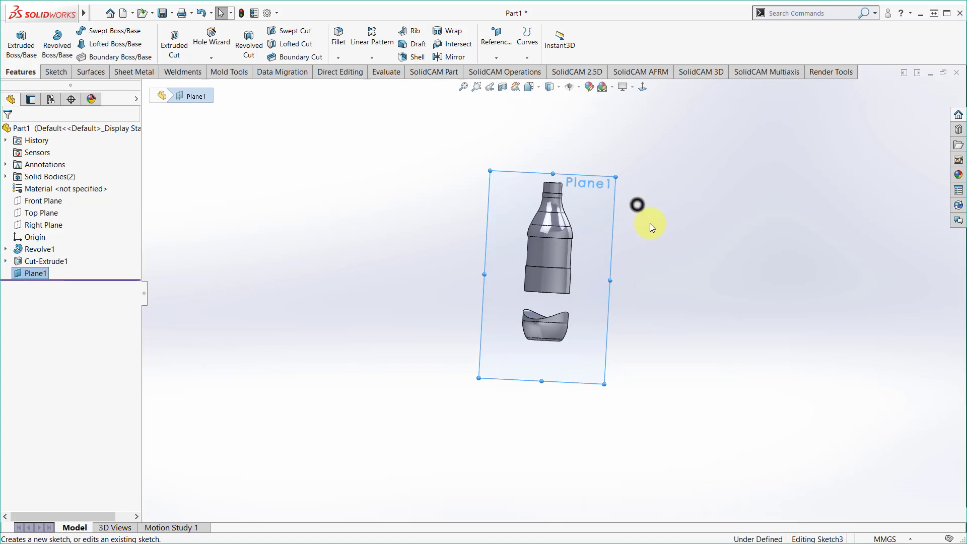
{"action": "left_click", "coordinate": [642, 90]}
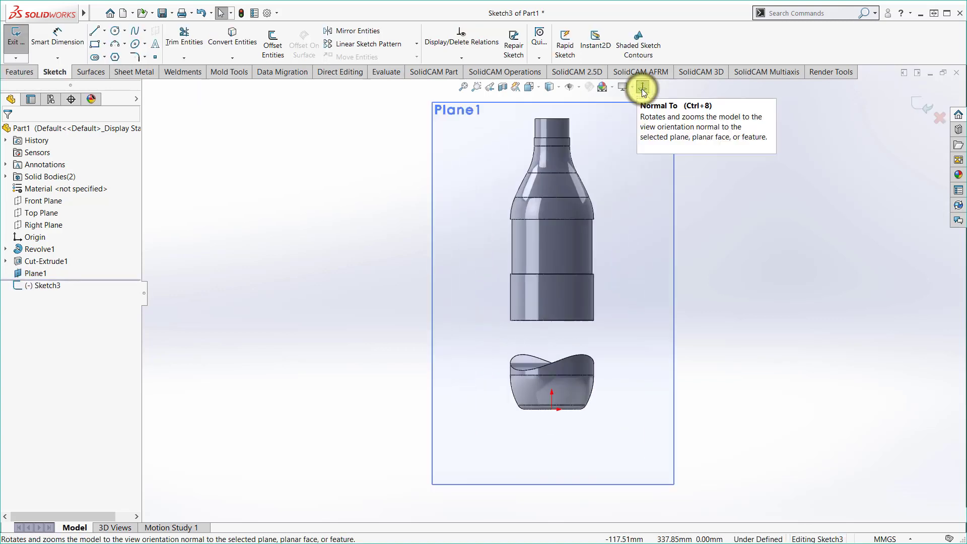
{"action": "scroll", "coordinate": [570, 316], "scroll_direction": "down", "scroll_amount": 3}
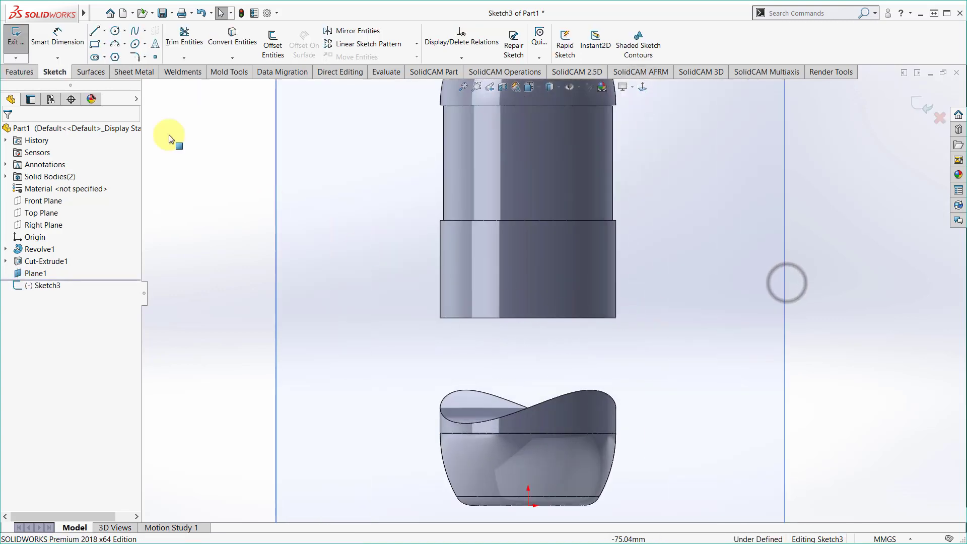
{"action": "left_click", "coordinate": [99, 35]}
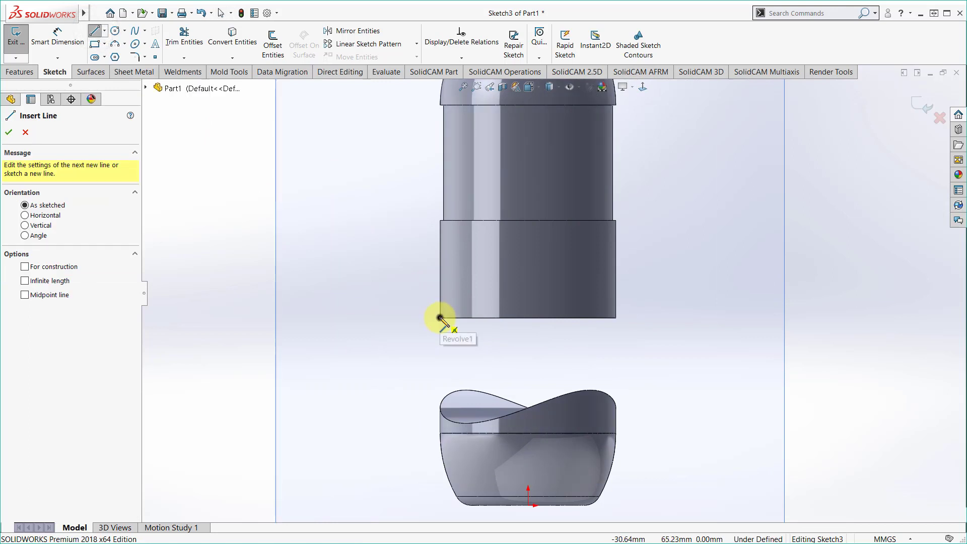
{"action": "left_click", "coordinate": [439, 317]}
{"action": "left_click", "coordinate": [440, 273]}
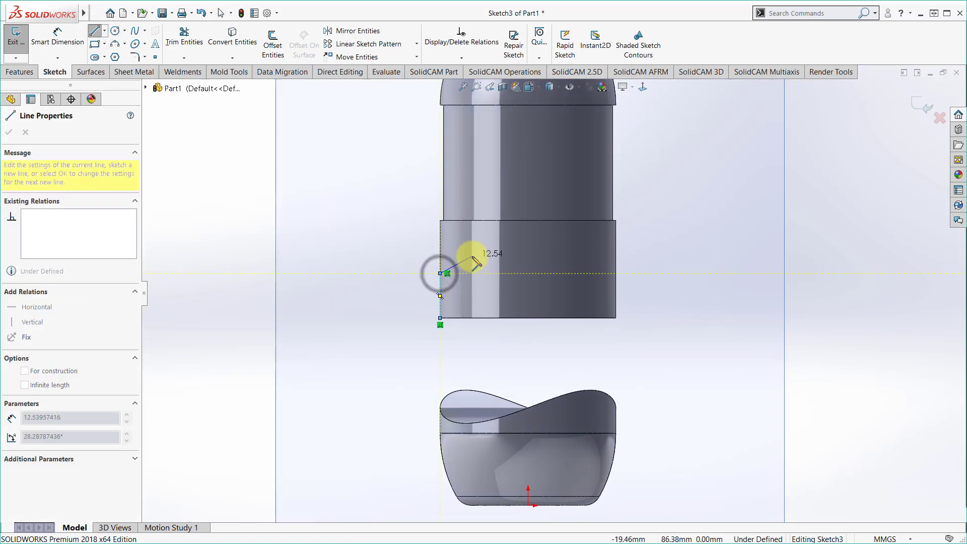
Add a three-point arc to the right edge, then the right side and bottom lines to close the profile
{"action": "left_click", "coordinate": [115, 45]}
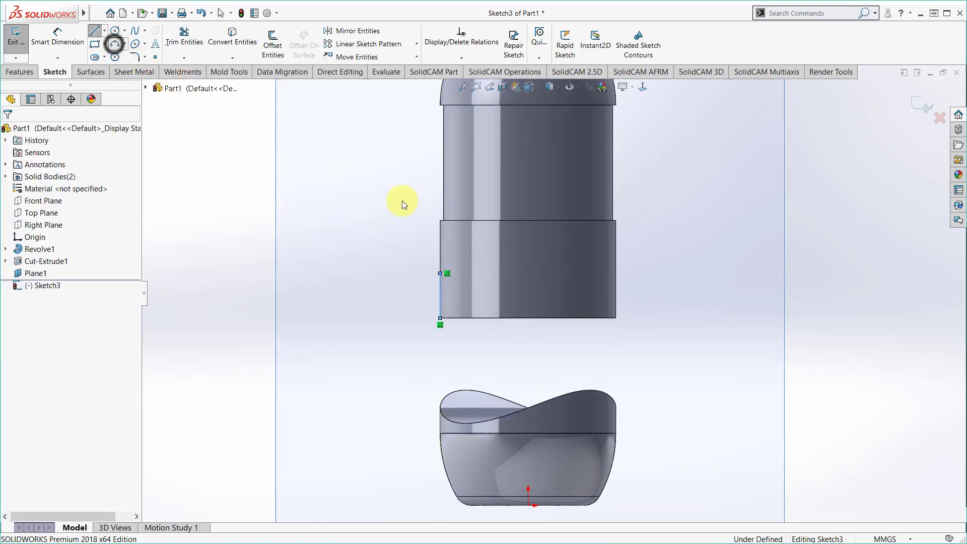
{"action": "left_click", "coordinate": [440, 273]}
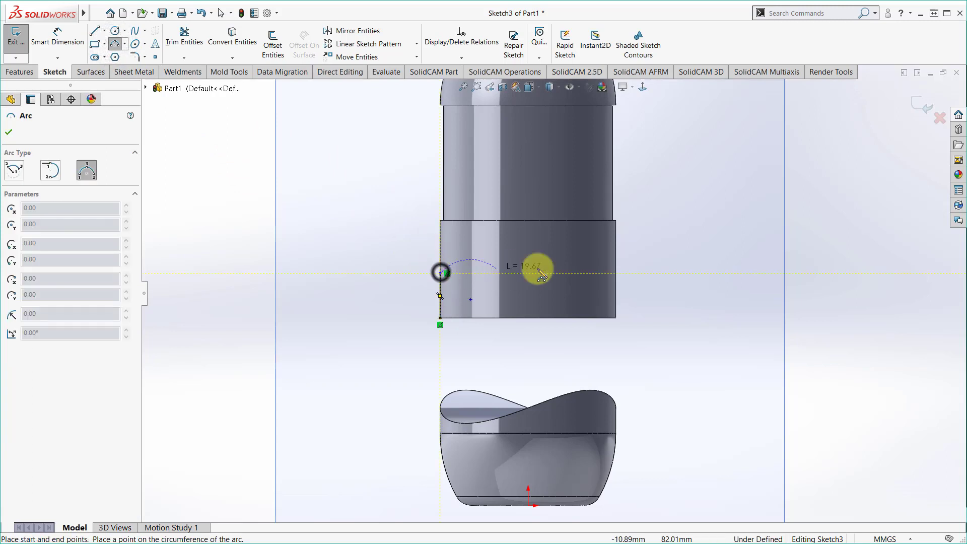
{"action": "left_click", "coordinate": [616, 273]}
{"action": "left_click", "coordinate": [554, 252]}
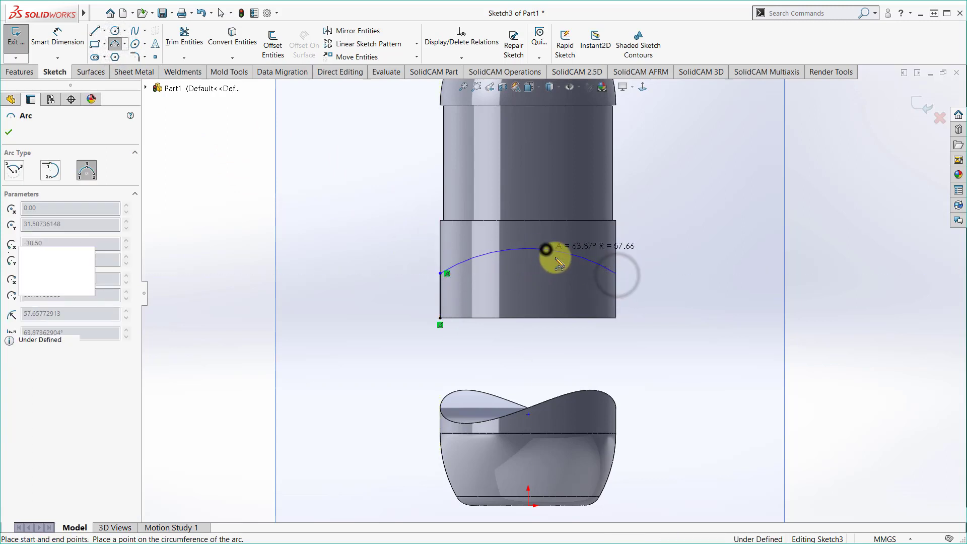
{"action": "left_click", "coordinate": [93, 31]}
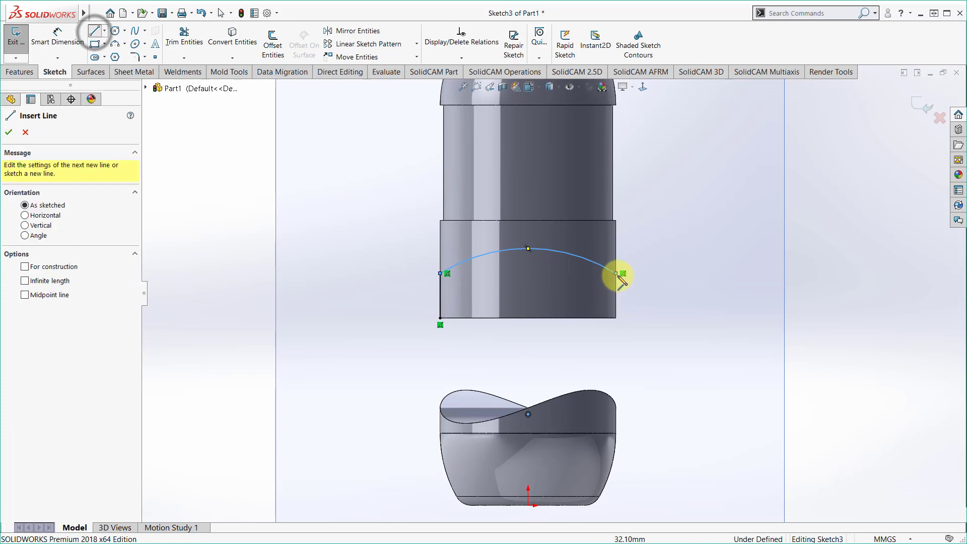
{"action": "left_click", "coordinate": [616, 273]}
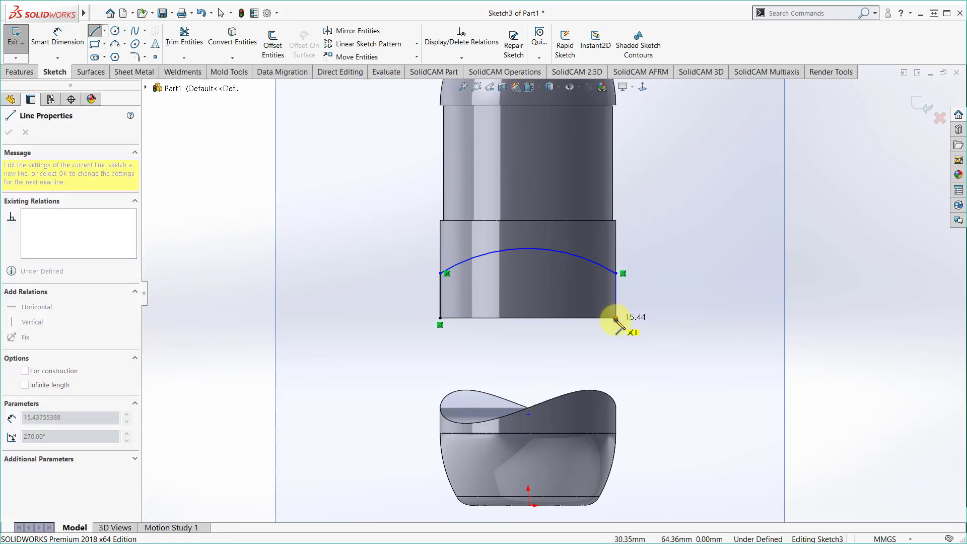
{"action": "left_click", "coordinate": [616, 318]}
{"action": "left_click", "coordinate": [441, 318]}
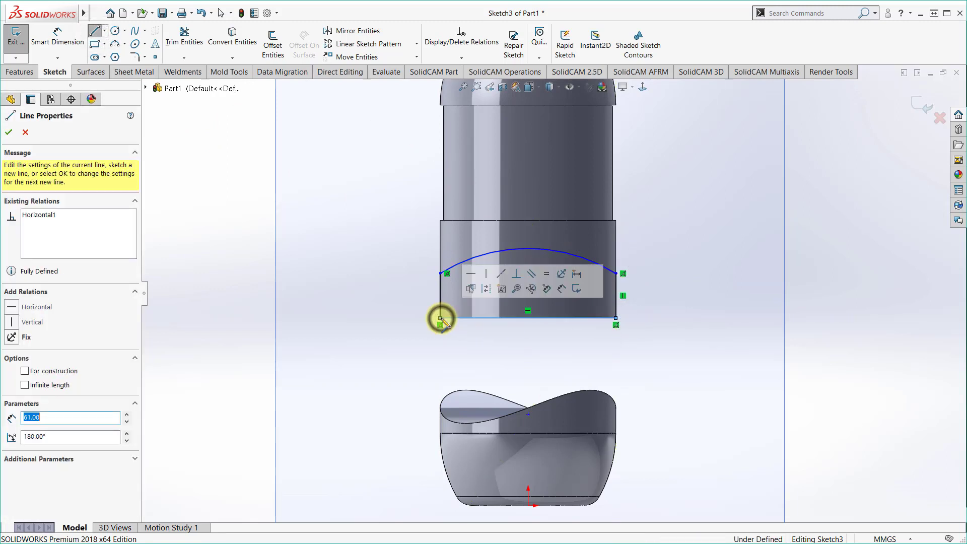
{"action": "left_click", "coordinate": [63, 43]}
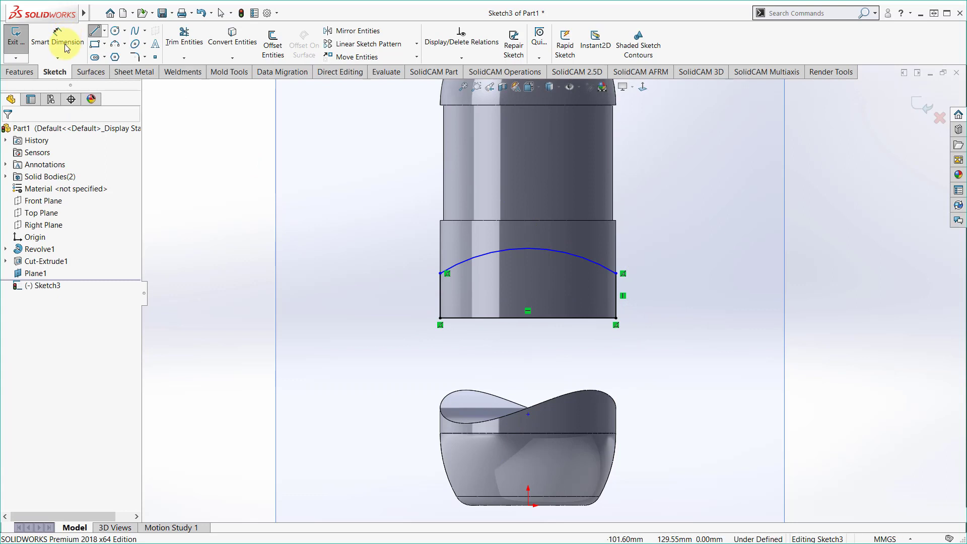
Dimension the right side line to 20 and make both vertical sides equal
{"action": "left_click", "coordinate": [616, 291]}
{"action": "left_click", "coordinate": [687, 299]}
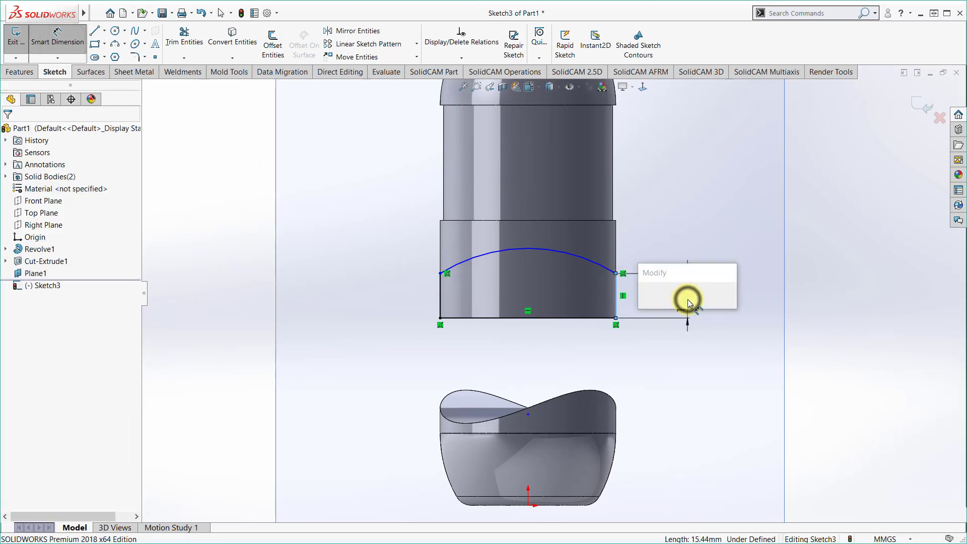
{"action": "type", "text": "2"}
{"action": "key", "text": "Return"}
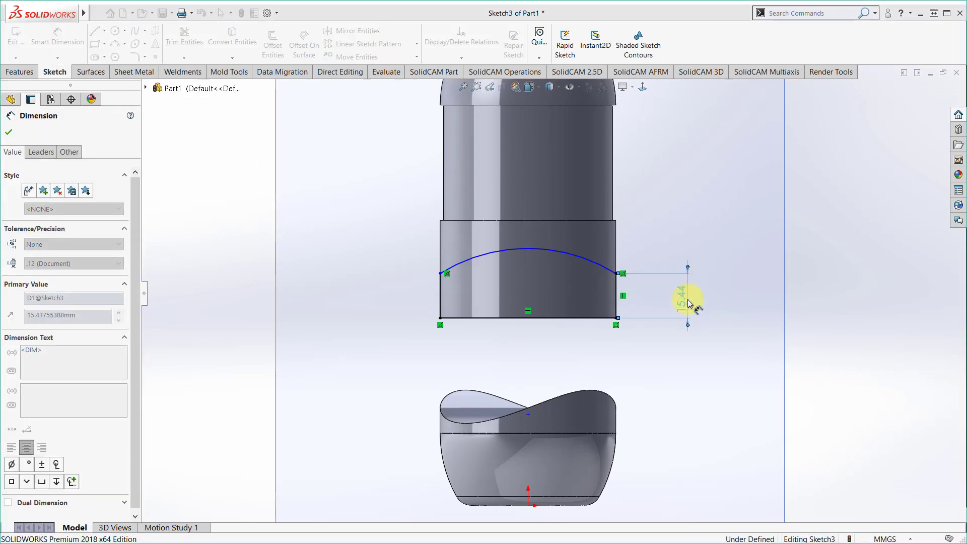
{"action": "key", "text": "Escape"}
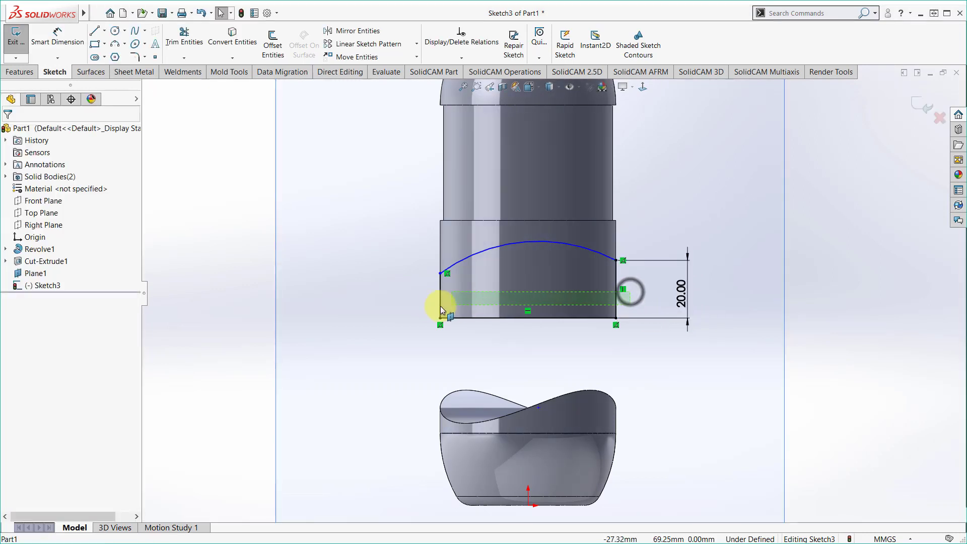
{"action": "left_click_drag", "start_coordinate": [425, 308], "coordinate": [425, 308]}
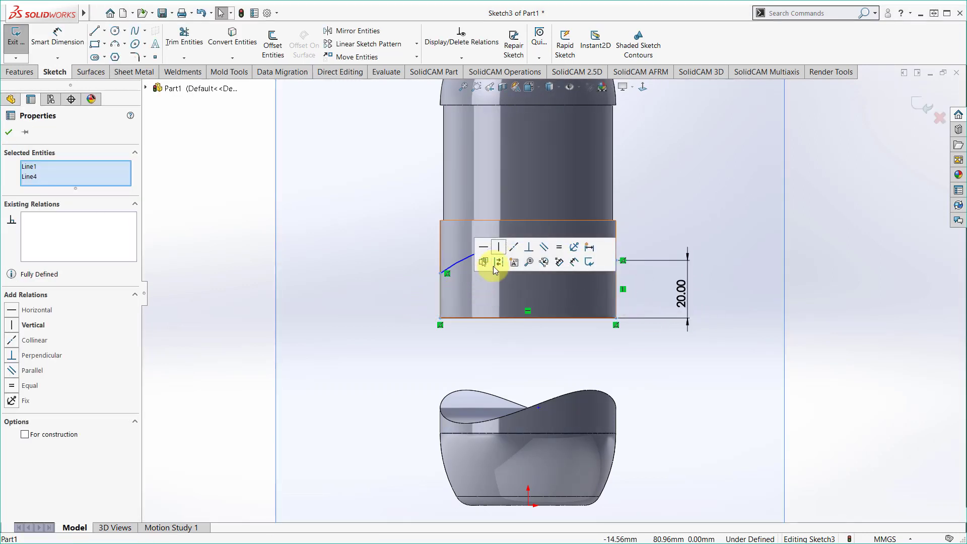
{"action": "left_click", "coordinate": [560, 249]}
Dimension the arc radius to R46 so the sketch is fully defined
{"action": "left_click", "coordinate": [58, 35]}
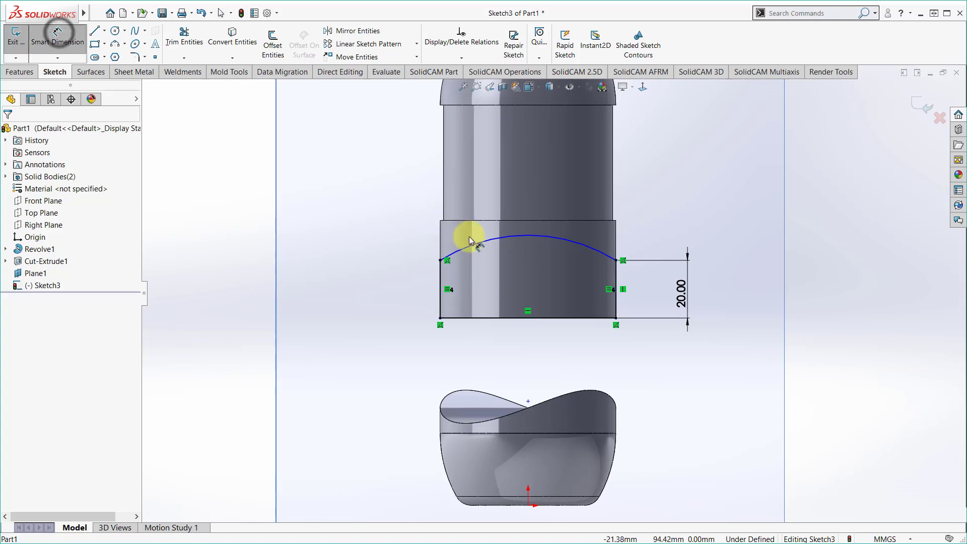
{"action": "left_click", "coordinate": [487, 166]}
{"action": "type", "text": "46"}
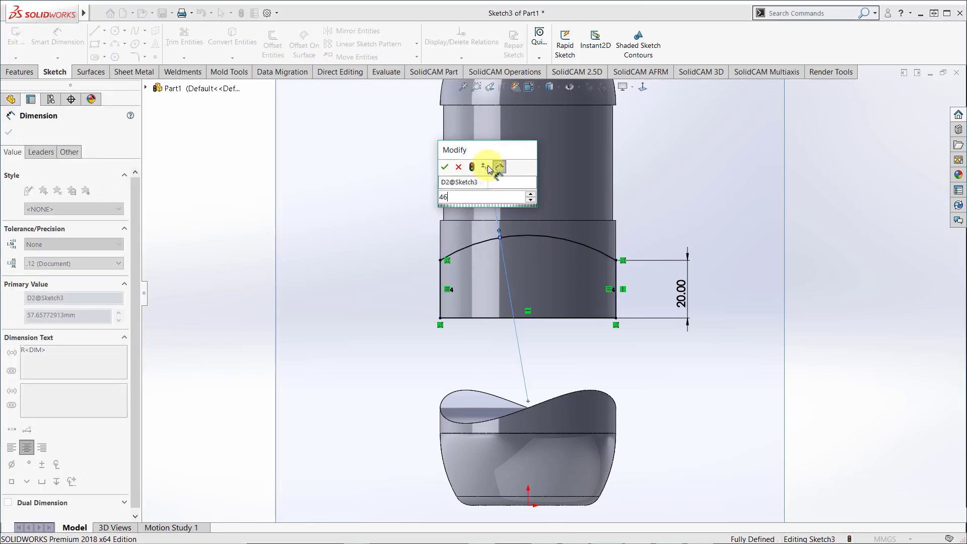
{"action": "key", "text": "Return"}
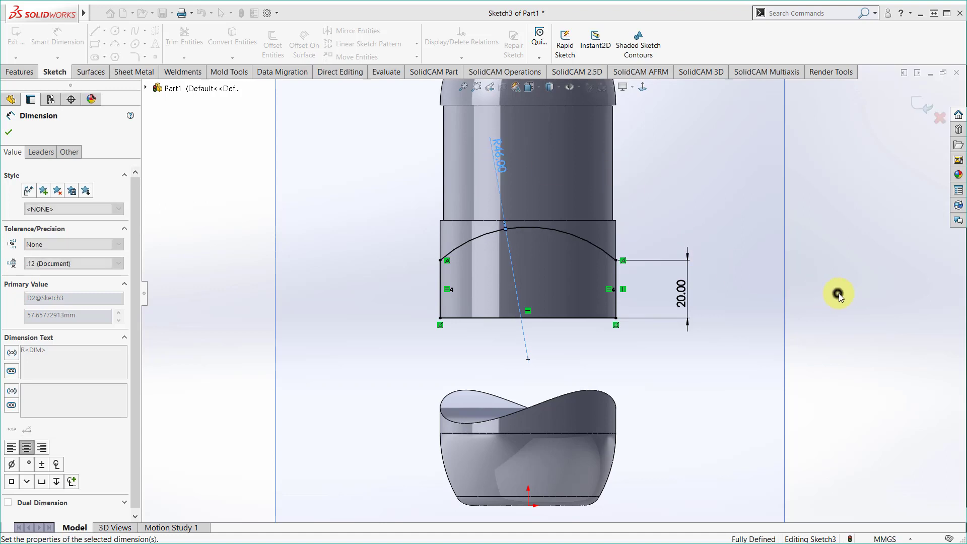
{"action": "left_click", "coordinate": [837, 293]}
{"action": "left_click", "coordinate": [20, 71]}
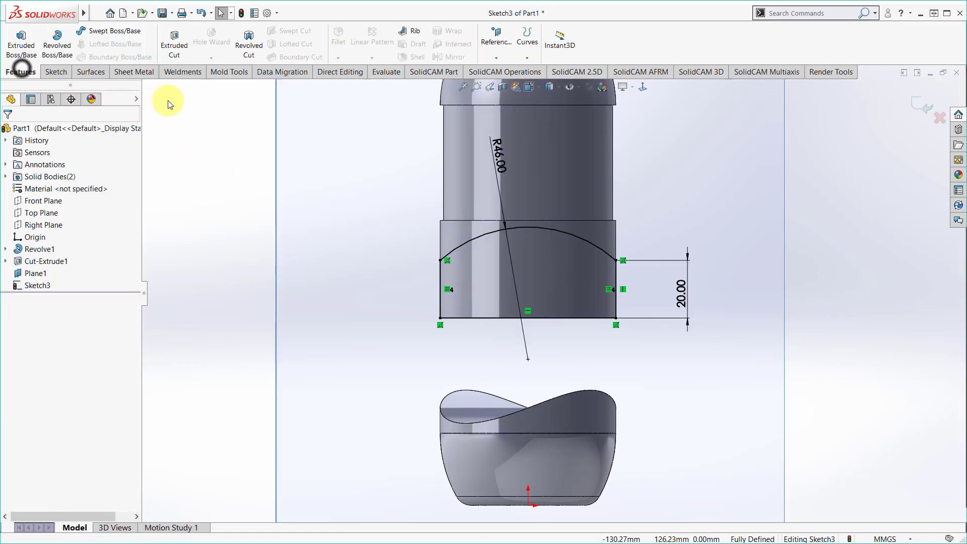
{"action": "left_click", "coordinate": [174, 45]}
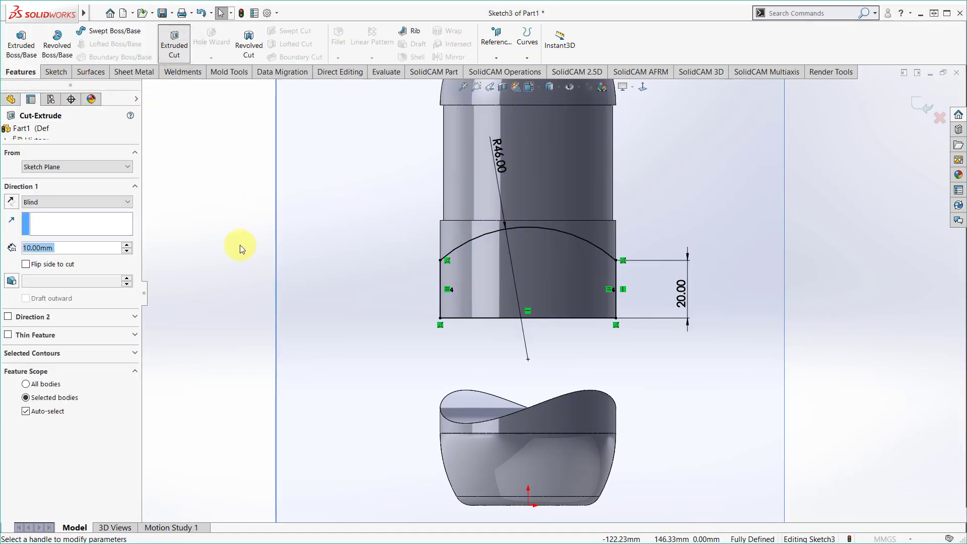
Cut-extrude the arc profile Through All - Both directions
{"action": "left_click", "coordinate": [66, 202]}
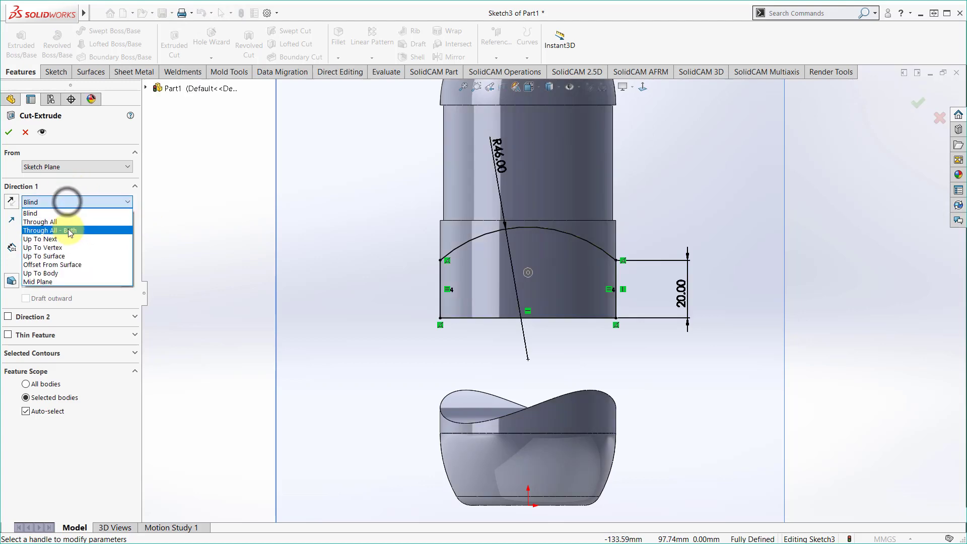
{"action": "left_click", "coordinate": [68, 227]}
{"action": "scroll", "coordinate": [525, 320], "scroll_direction": "up", "scroll_amount": 5}
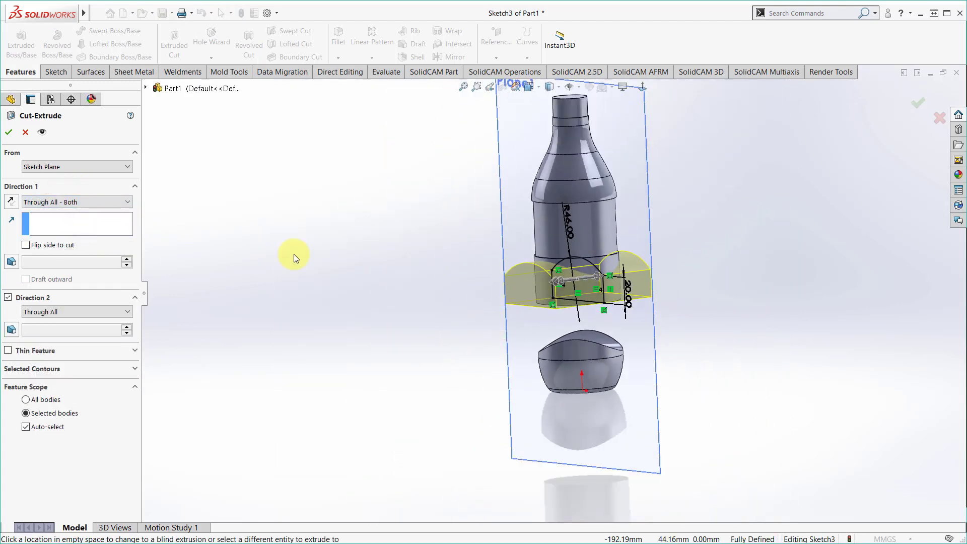
{"action": "left_click", "coordinate": [10, 132]}
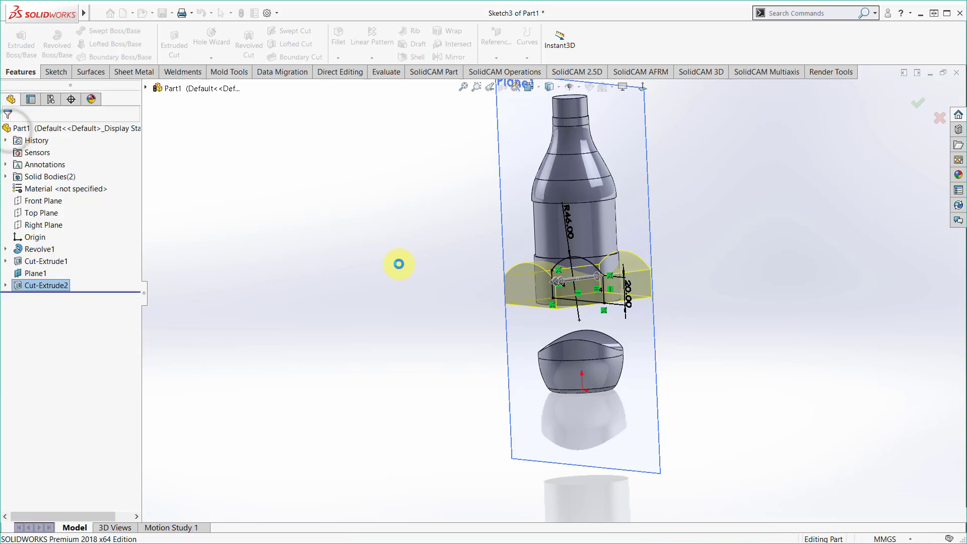
Hide Plane1 and select the bottle's top face
{"action": "mouse_move", "coordinate": [385, 270]}
{"action": "middle_mouse_down"}
{"action": "mouse_move", "coordinate": [569, 357]}
{"action": "mouse_move", "coordinate": [648, 367]}
{"action": "mouse_move", "coordinate": [522, 307]}
{"action": "mouse_move", "coordinate": [481, 274]}
{"action": "mouse_move", "coordinate": [550, 337]}
{"action": "mouse_move", "coordinate": [579, 328]}
{"action": "middle_mouse_up"}
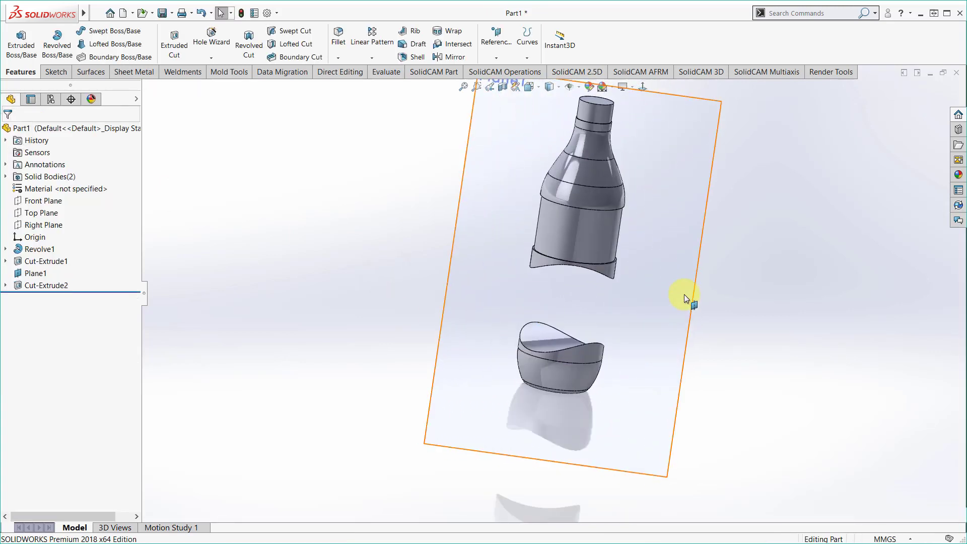
{"action": "left_click", "coordinate": [674, 262]}
{"action": "left_click", "coordinate": [733, 233]}
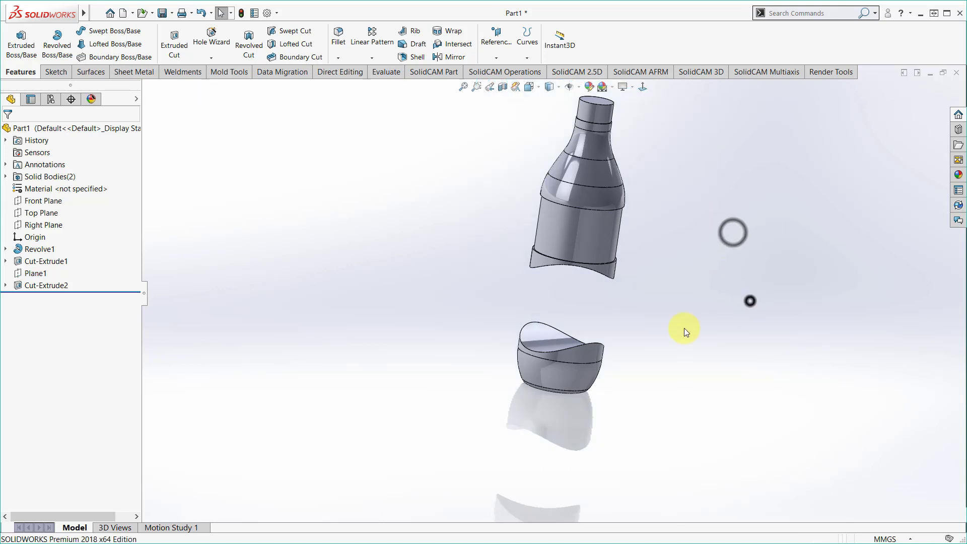
{"action": "mouse_move", "coordinate": [684, 328]}
{"action": "middle_mouse_down"}
{"action": "mouse_move", "coordinate": [623, 225]}
{"action": "mouse_move", "coordinate": [615, 292]}
{"action": "middle_mouse_up"}
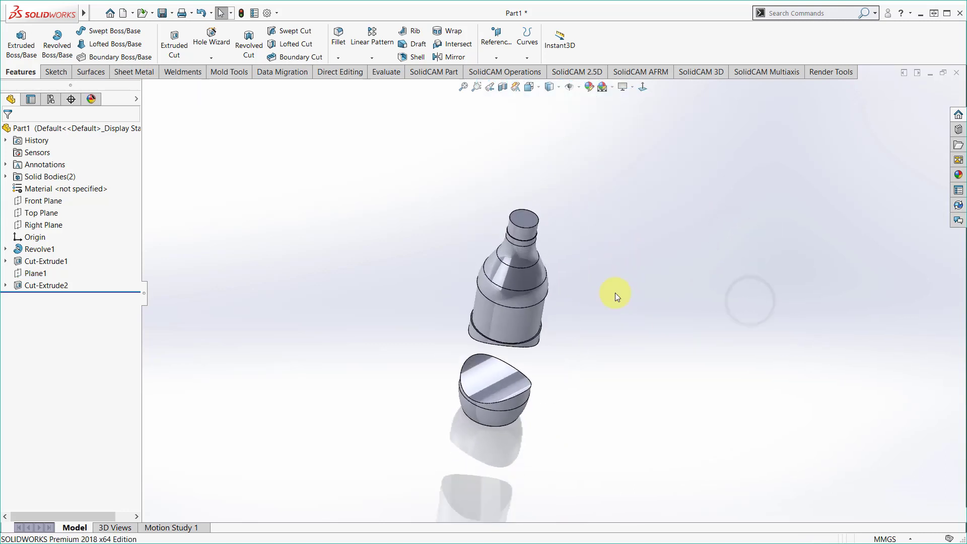
{"action": "left_click", "coordinate": [524, 216]}
Start Sketch4 on the top face, view it normal, and draw a circle centred on the origin
{"action": "left_click", "coordinate": [567, 188]}
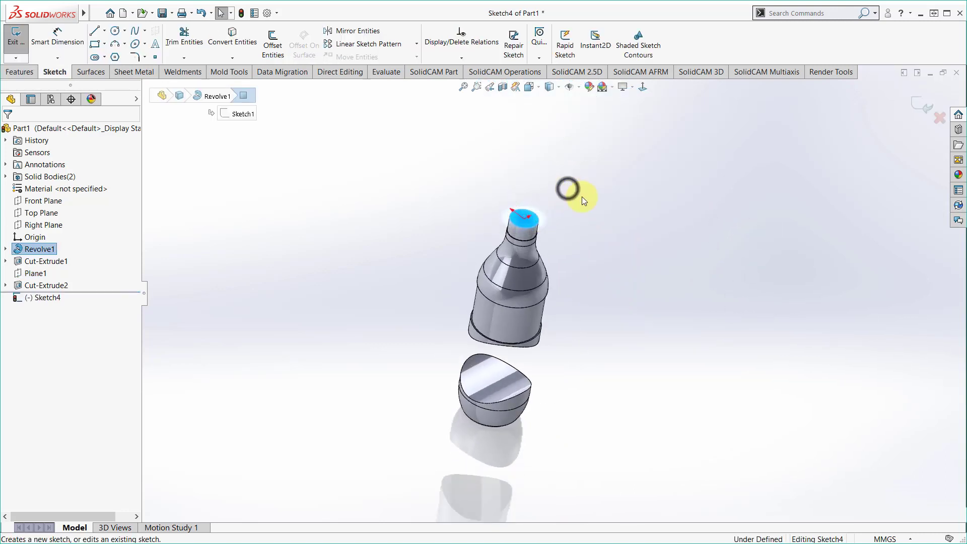
{"action": "left_click", "coordinate": [643, 87]}
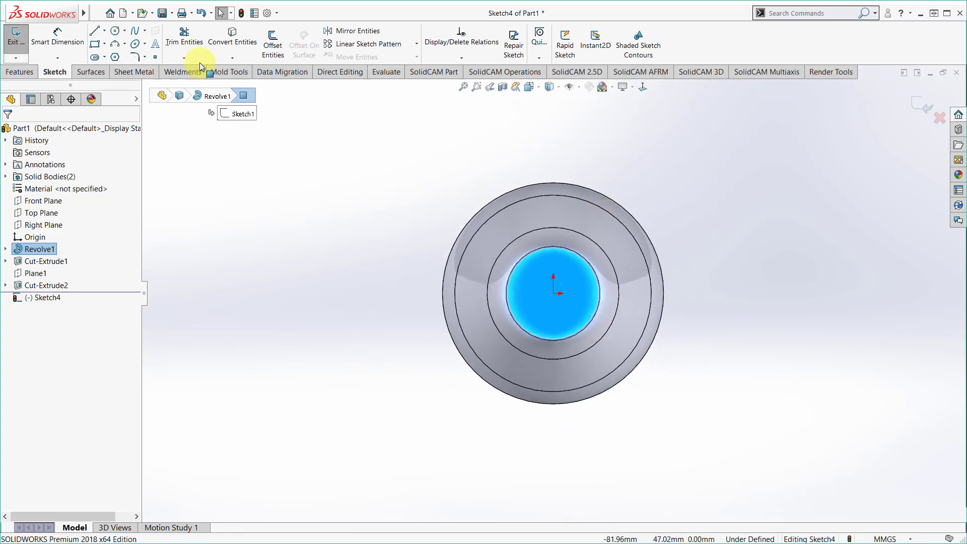
{"action": "left_click", "coordinate": [115, 30]}
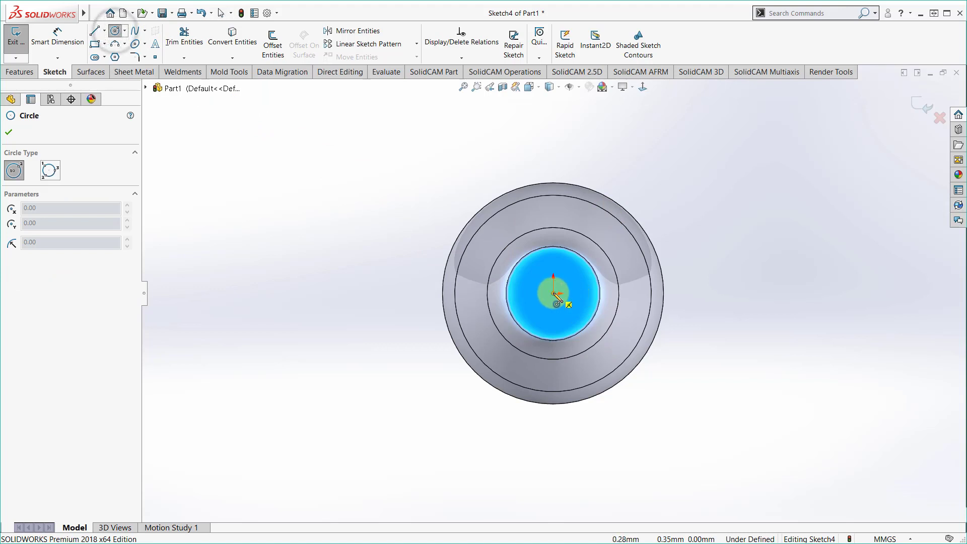
{"action": "left_click", "coordinate": [553, 293]}
{"action": "left_click", "coordinate": [609, 362]}
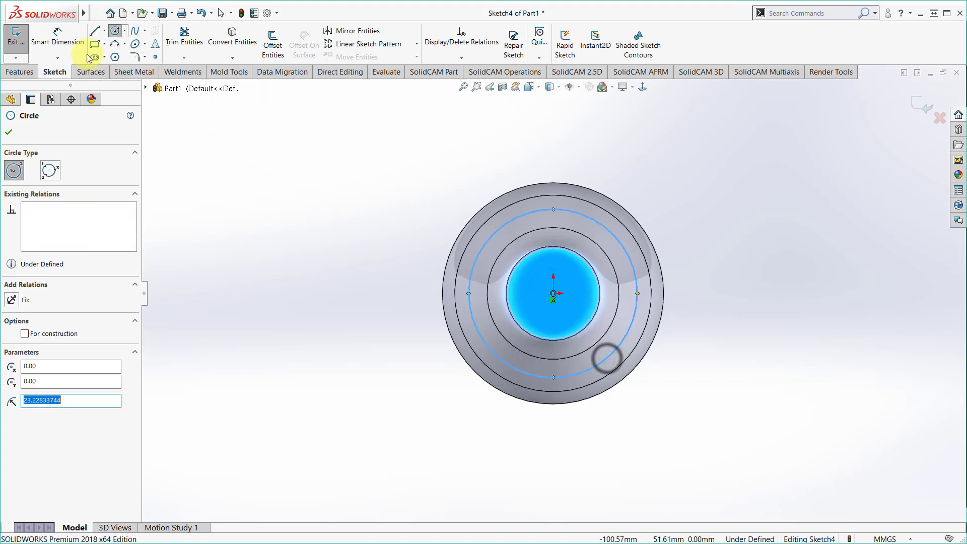
Dimension the circle to Ø59, exit the sketch, and switch to isometric view
{"action": "left_click", "coordinate": [57, 38]}
{"action": "left_click", "coordinate": [597, 218]}
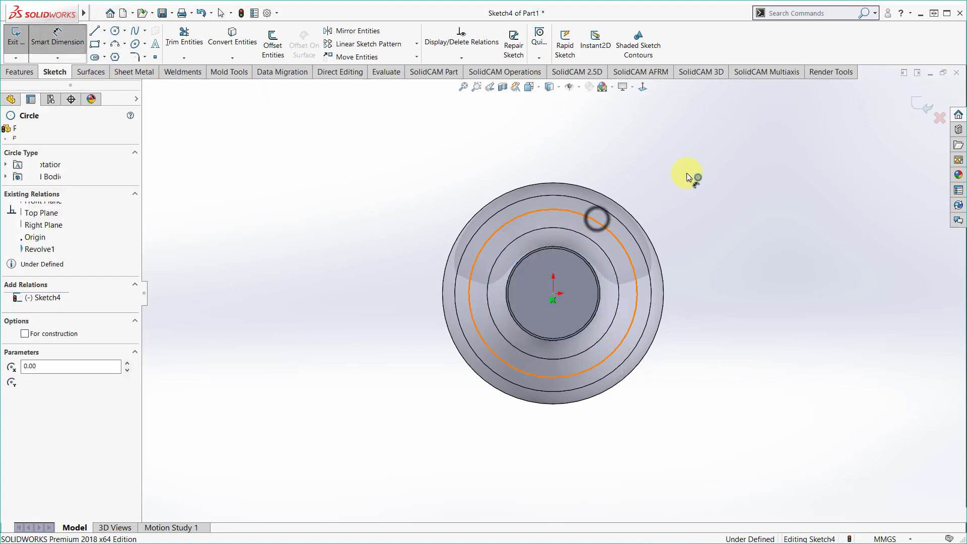
{"action": "left_click", "coordinate": [689, 167]}
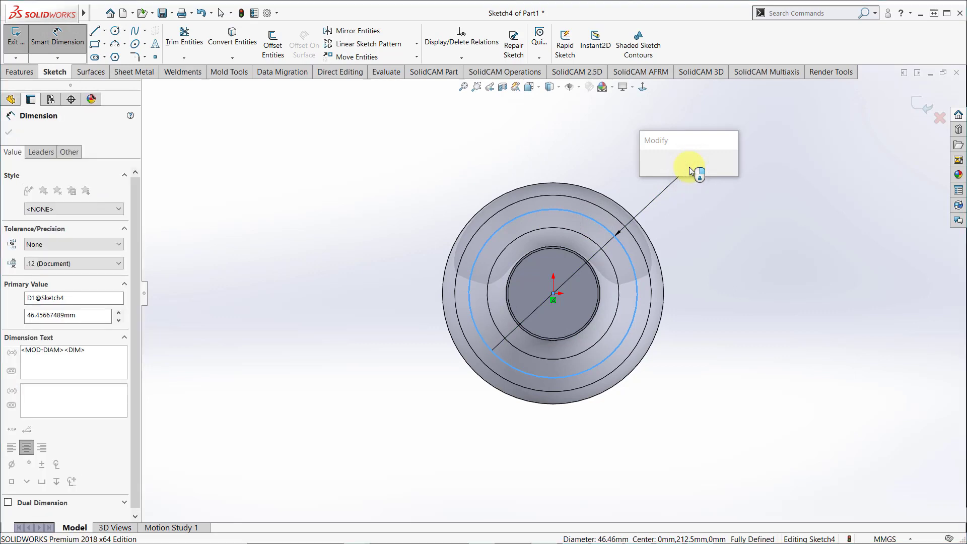
{"action": "type", "text": "59"}
{"action": "key", "text": "Return"}
{"action": "left_click", "coordinate": [751, 248]}
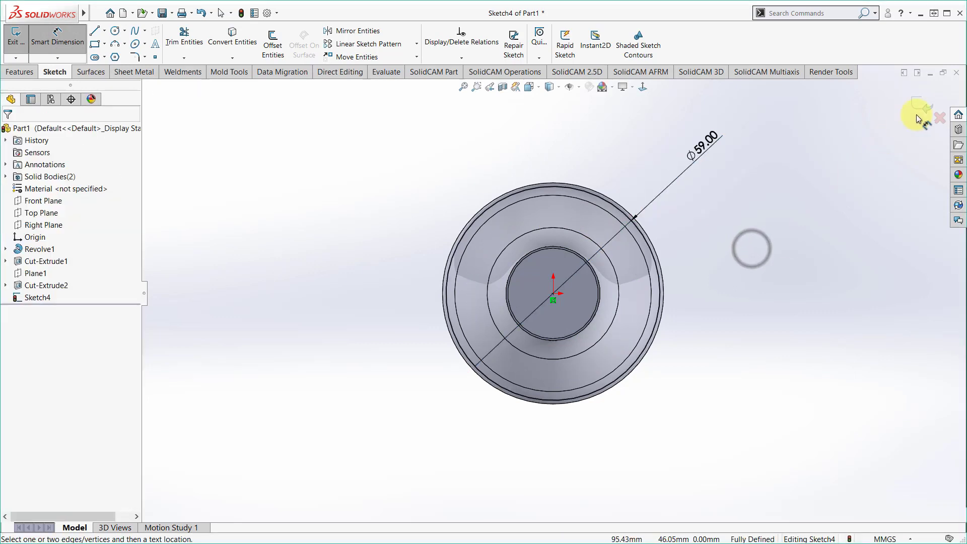
{"action": "left_click", "coordinate": [922, 107]}
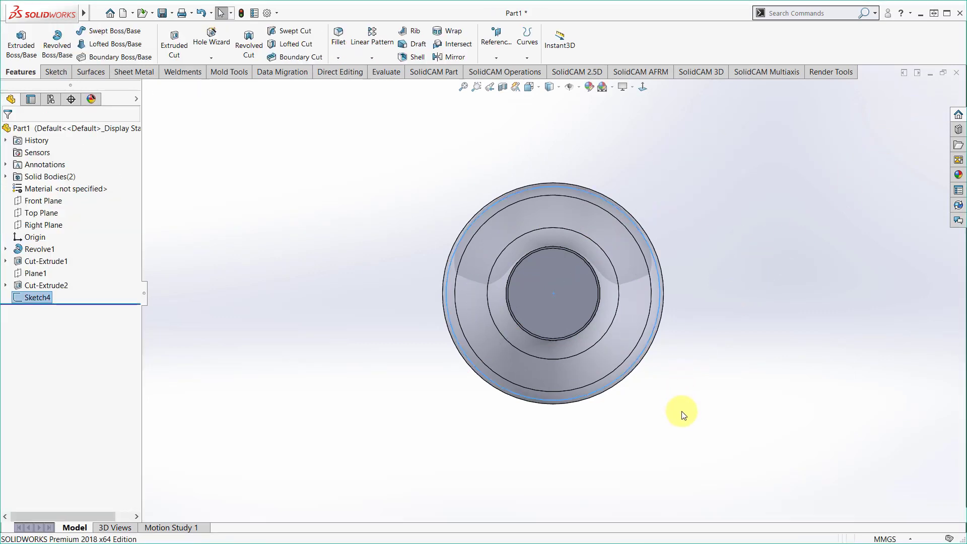
{"action": "key", "text": "ctrl+7"}
{"action": "mouse_move", "coordinate": [675, 375]}
{"action": "middle_mouse_down"}
{"action": "mouse_move", "coordinate": [688, 313]}
{"action": "mouse_move", "coordinate": [686, 356]}
{"action": "middle_mouse_up"}
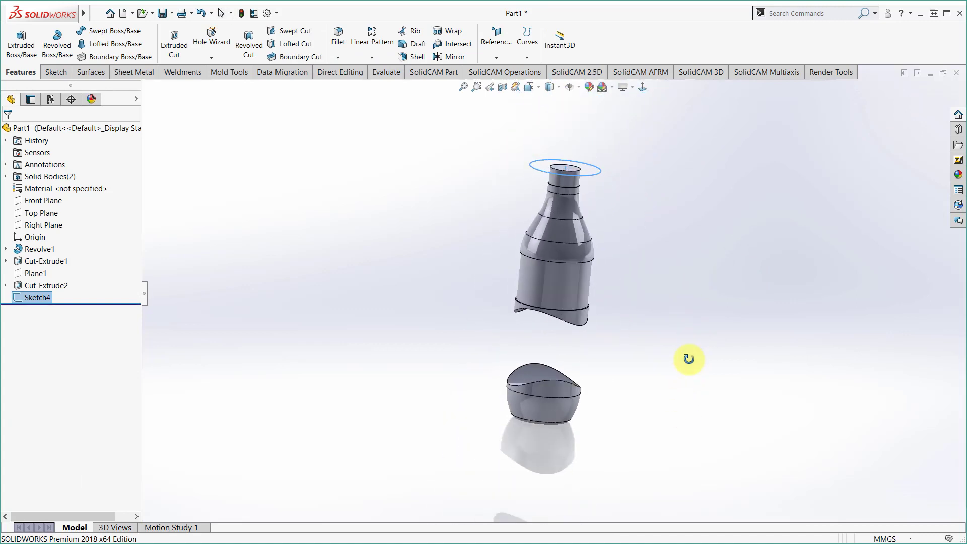
{"action": "left_click", "coordinate": [529, 47]}
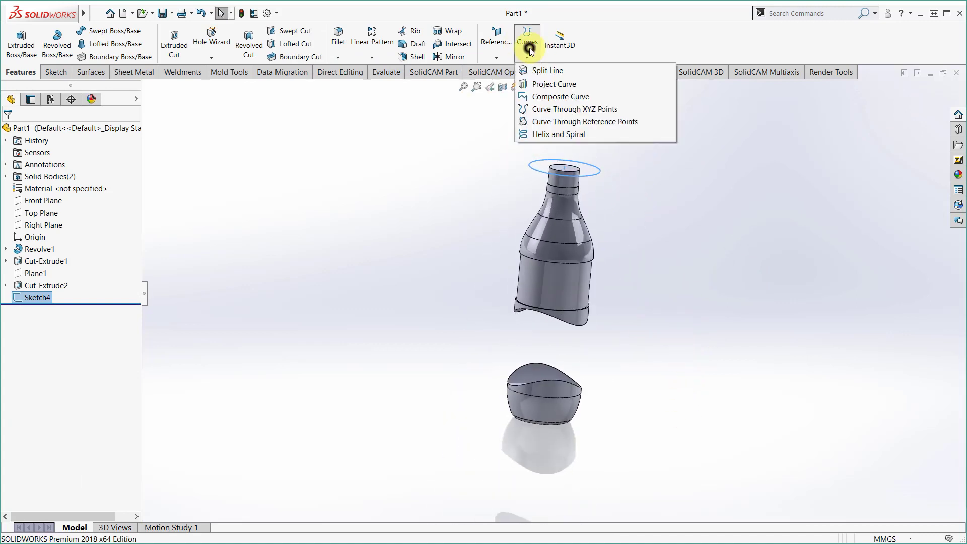
{"action": "left_click", "coordinate": [542, 72]}
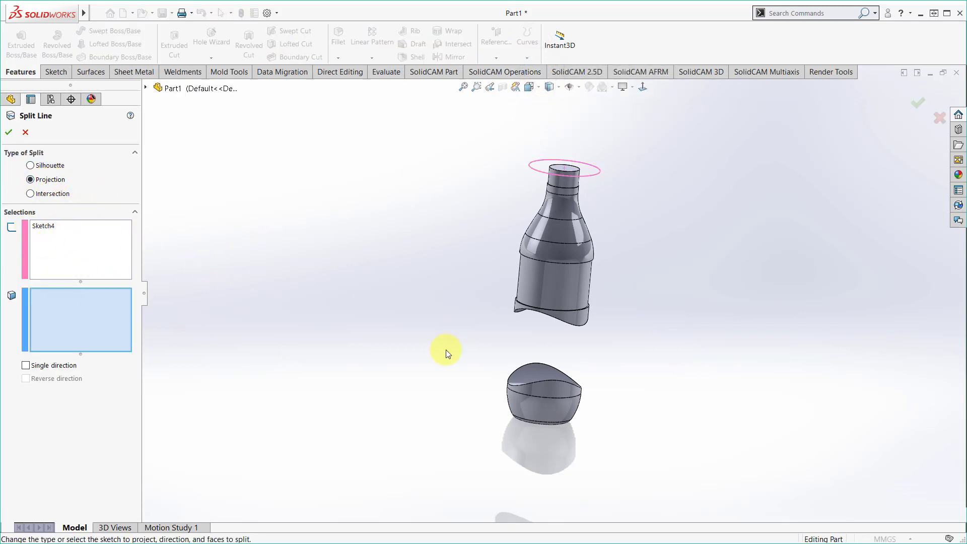
{"action": "scroll", "coordinate": [542, 302], "scroll_direction": "down", "scroll_amount": 3}
{"action": "left_click", "coordinate": [542, 303]}
{"action": "scroll", "coordinate": [542, 303], "scroll_direction": "up", "scroll_amount": 2}
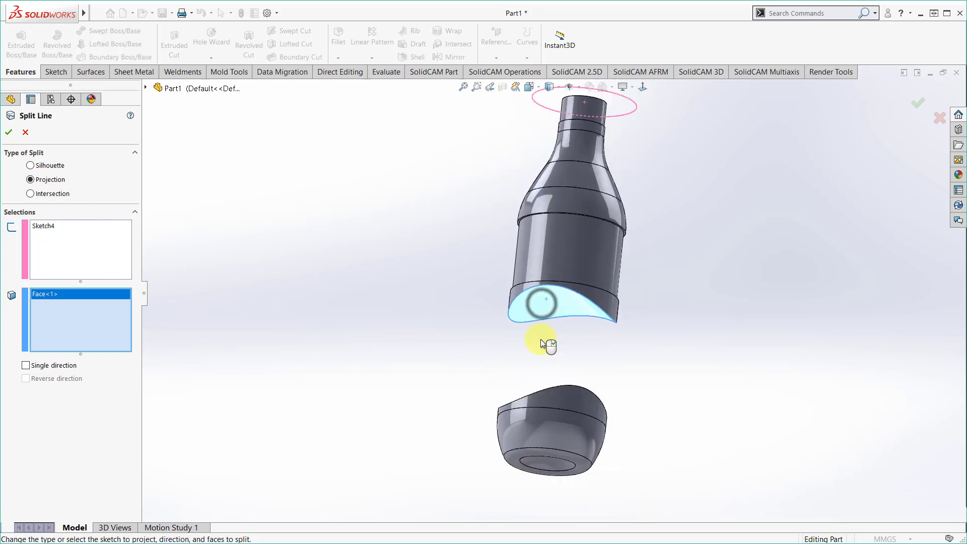
{"action": "middle_click_drag", "start_coordinate": [540, 343], "coordinate": [529, 398]}
{"action": "left_click", "coordinate": [529, 396]}
{"action": "middle_click_drag", "start_coordinate": [486, 427], "coordinate": [485, 338]}
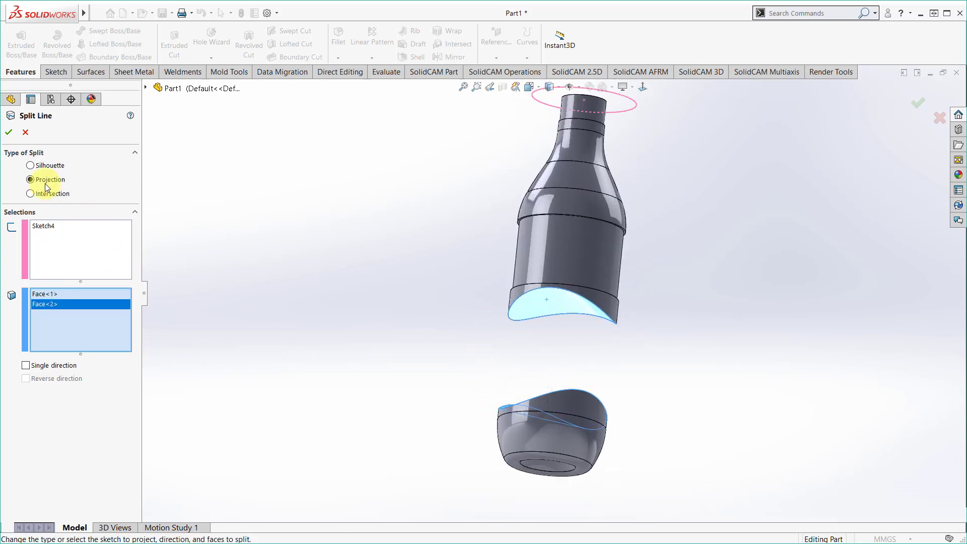
{"action": "left_click", "coordinate": [9, 133]}
{"action": "mouse_move", "coordinate": [346, 281]}
{"action": "middle_mouse_down"}
{"action": "mouse_move", "coordinate": [492, 358]}
{"action": "mouse_move", "coordinate": [558, 371]}
{"action": "middle_mouse_up"}
{"action": "scroll", "coordinate": [496, 340], "scroll_direction": "down", "scroll_amount": 4}
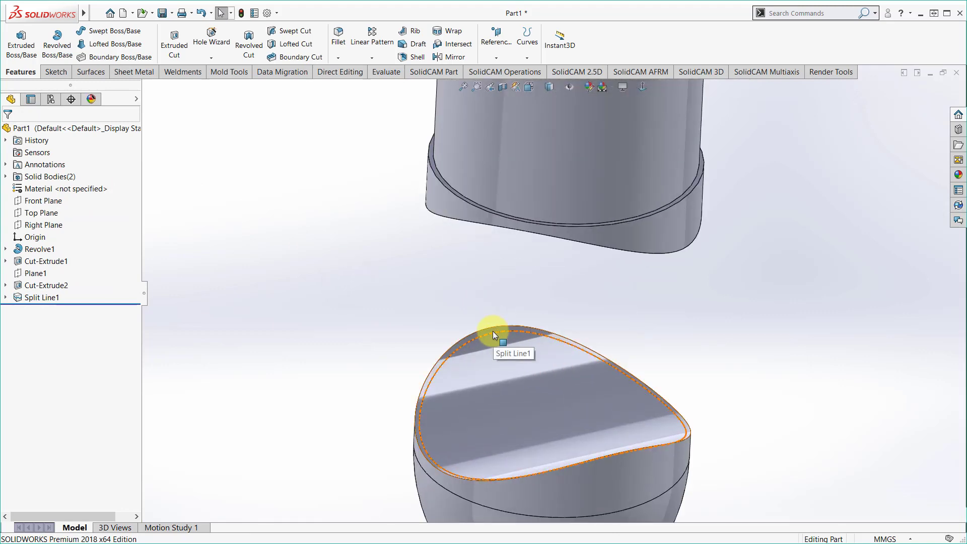
{"action": "left_click", "coordinate": [493, 331]}
{"action": "mouse_move", "coordinate": [494, 333]}
{"action": "middle_mouse_down"}
{"action": "mouse_move", "coordinate": [680, 381]}
{"action": "mouse_move", "coordinate": [625, 239]}
{"action": "middle_mouse_up"}
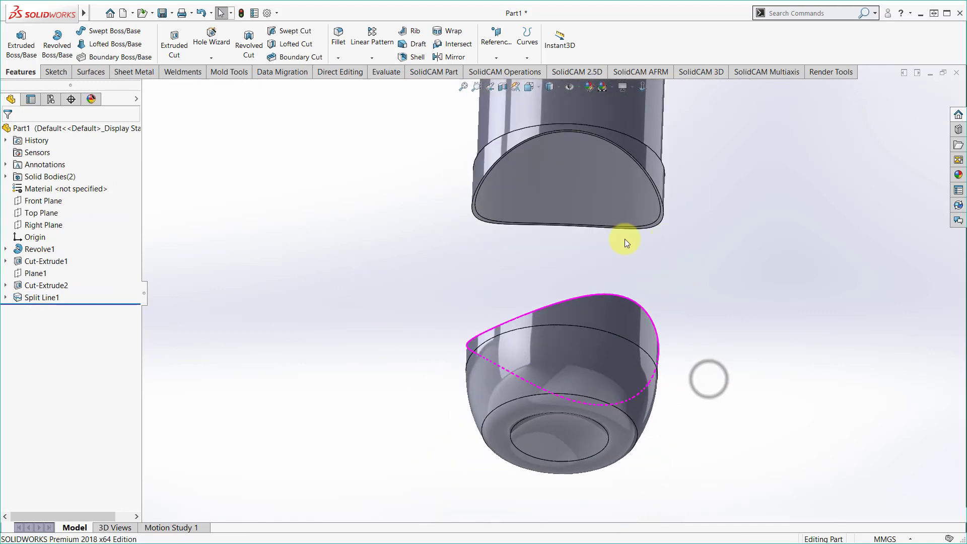
{"action": "mouse_move", "coordinate": [477, 244]}
{"action": "middle_mouse_down"}
{"action": "mouse_move", "coordinate": [587, 261]}
{"action": "mouse_move", "coordinate": [563, 348]}
{"action": "mouse_move", "coordinate": [555, 350]}
{"action": "mouse_move", "coordinate": [578, 349]}
{"action": "mouse_move", "coordinate": [527, 351]}
{"action": "middle_mouse_up"}
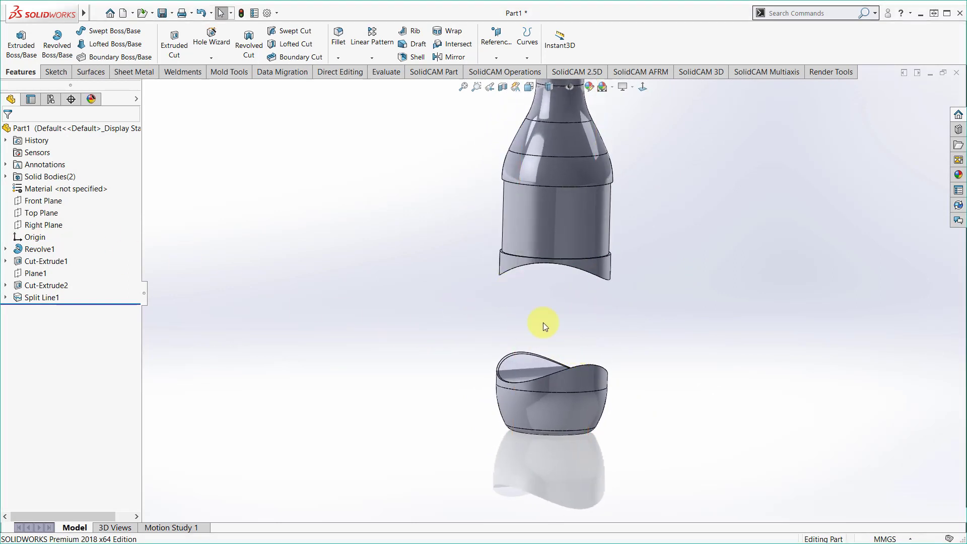
{"action": "mouse_move", "coordinate": [546, 324]}
{"action": "middle_mouse_down"}
{"action": "mouse_move", "coordinate": [529, 270]}
{"action": "mouse_move", "coordinate": [508, 250]}
{"action": "mouse_move", "coordinate": [506, 328]}
{"action": "middle_mouse_up"}
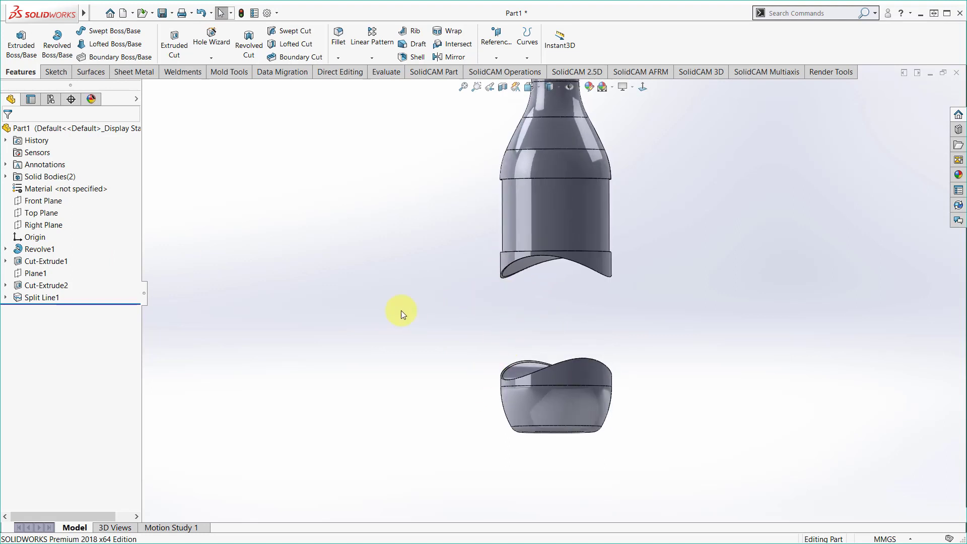
{"action": "left_click", "coordinate": [51, 201]}
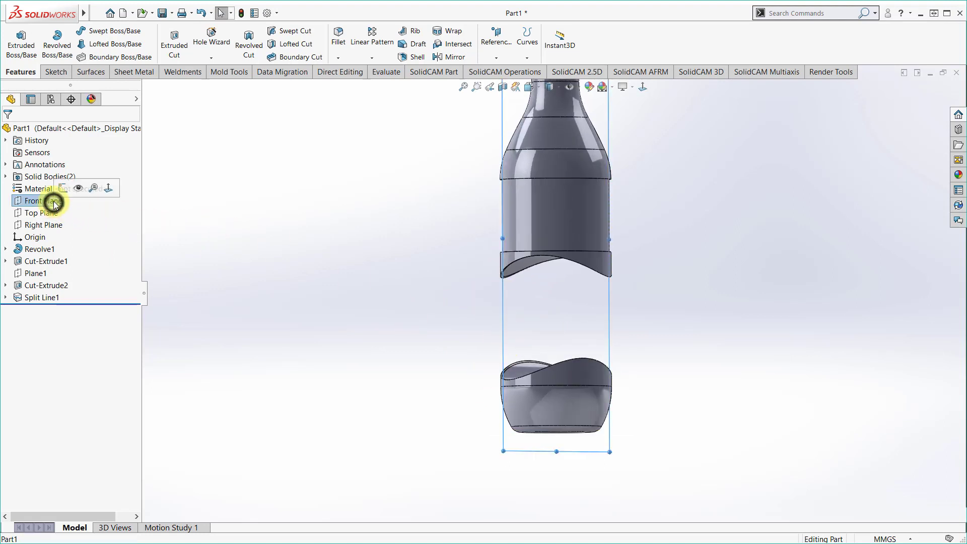
On the Front Plane, draw a three-point arc from the upper body's cut edge to the lower bowl's rim
{"action": "left_click", "coordinate": [61, 190]}
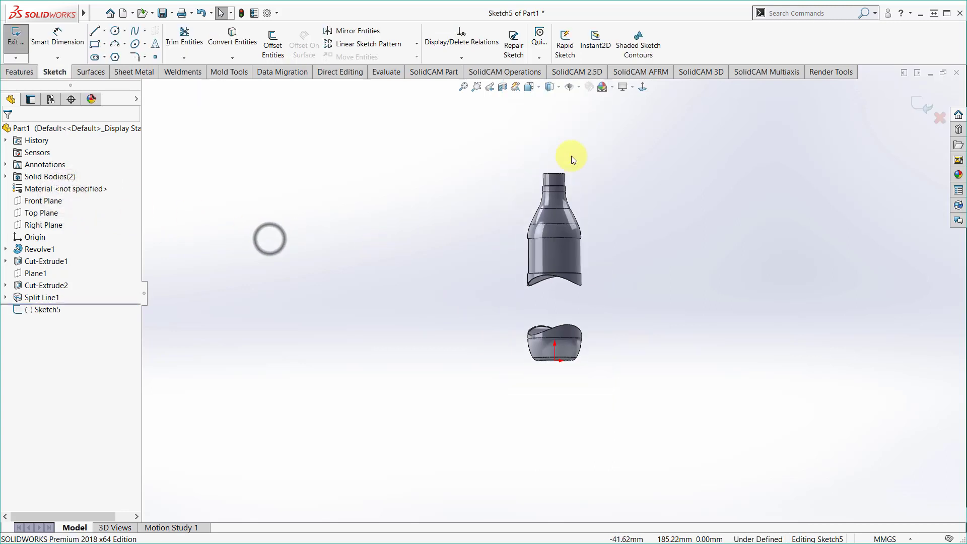
{"action": "left_click", "coordinate": [639, 89]}
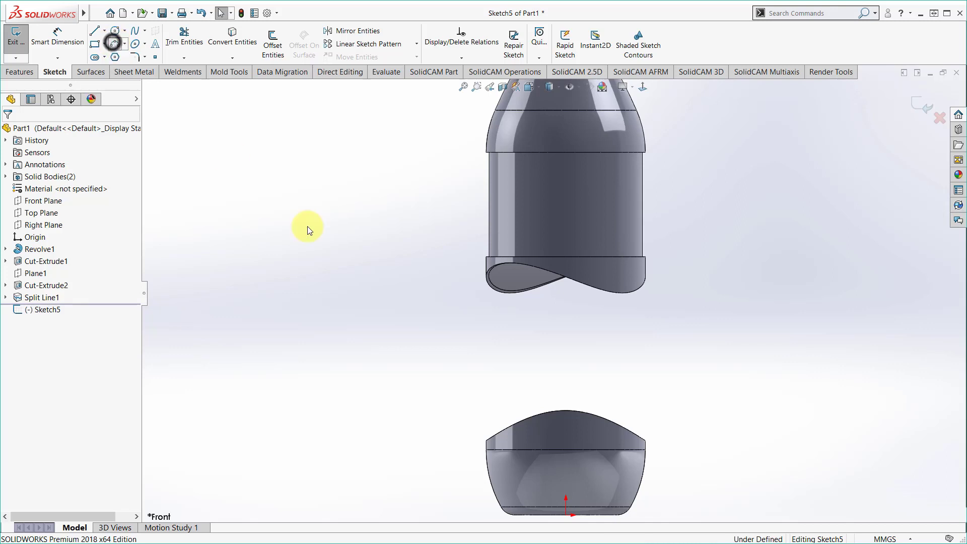
{"action": "left_click", "coordinate": [490, 276]}
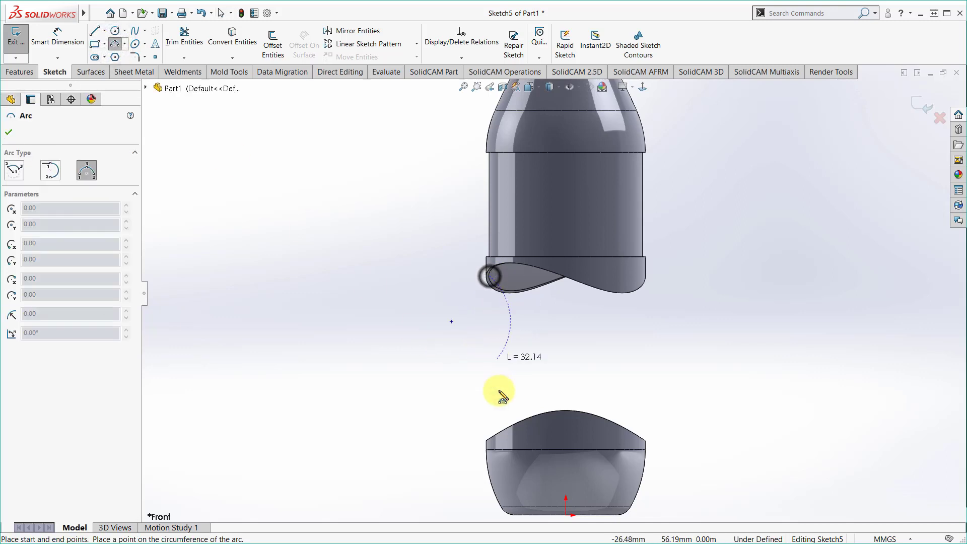
{"action": "left_click", "coordinate": [491, 442]}
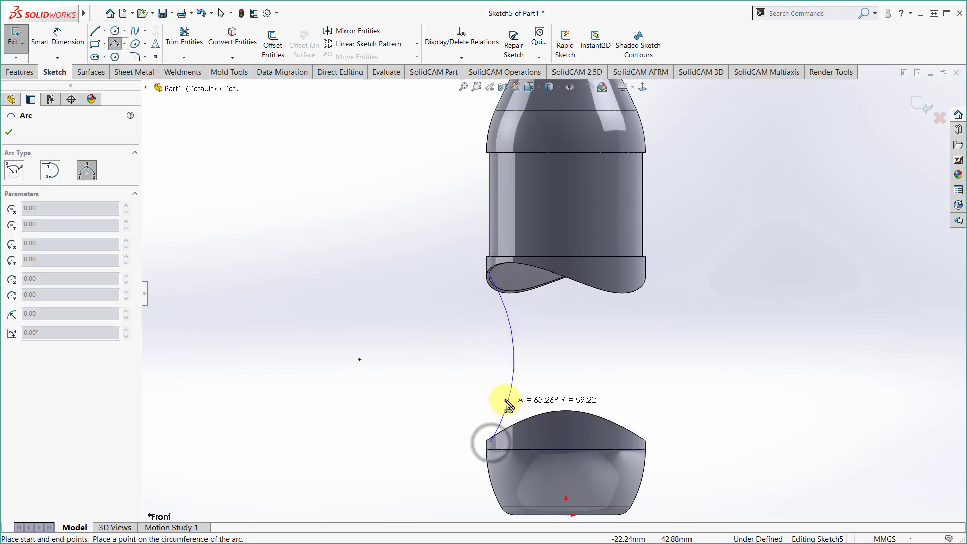
{"action": "left_click", "coordinate": [501, 394]}
{"action": "right_click", "coordinate": [432, 334]}
{"action": "left_click", "coordinate": [449, 339]}
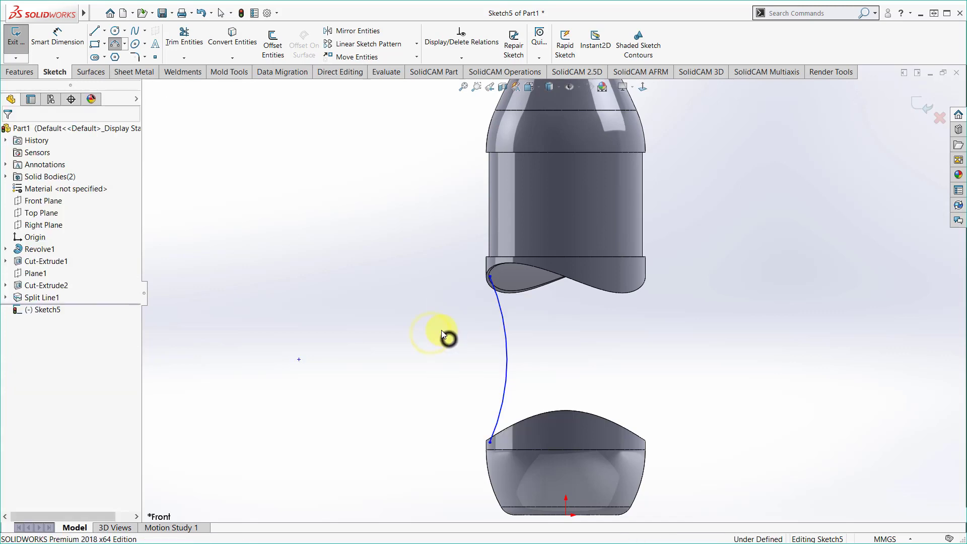
{"action": "scroll", "coordinate": [519, 311], "scroll_direction": "down", "scroll_amount": 1}
{"action": "scroll", "coordinate": [527, 352], "scroll_direction": "down", "scroll_amount": 3}
{"action": "scroll", "coordinate": [528, 368], "scroll_direction": "up", "scroll_amount": 2}
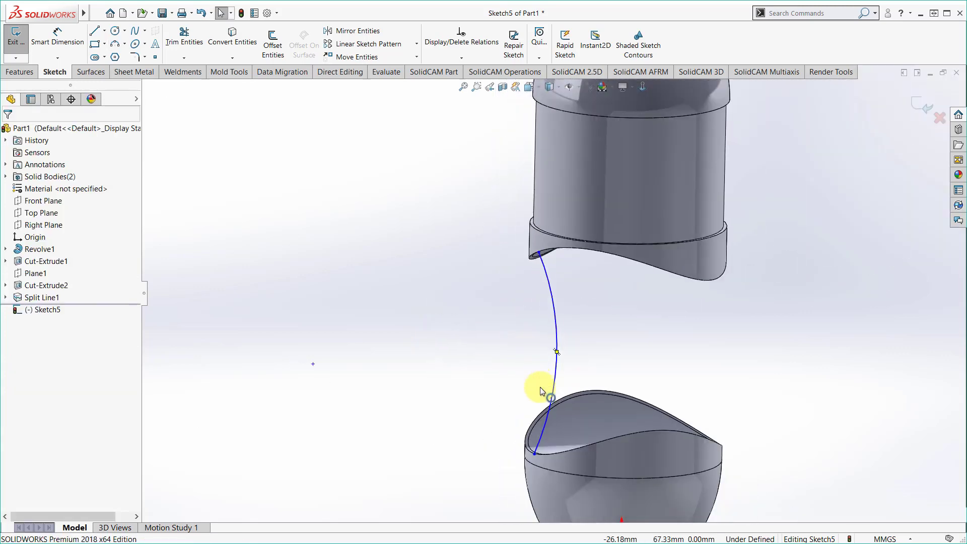
{"action": "scroll", "coordinate": [534, 388], "scroll_direction": "up", "scroll_amount": 2}
{"action": "scroll", "coordinate": [534, 373], "scroll_direction": "down", "scroll_amount": 5}
{"action": "scroll", "coordinate": [579, 302], "scroll_direction": "up", "scroll_amount": 5}
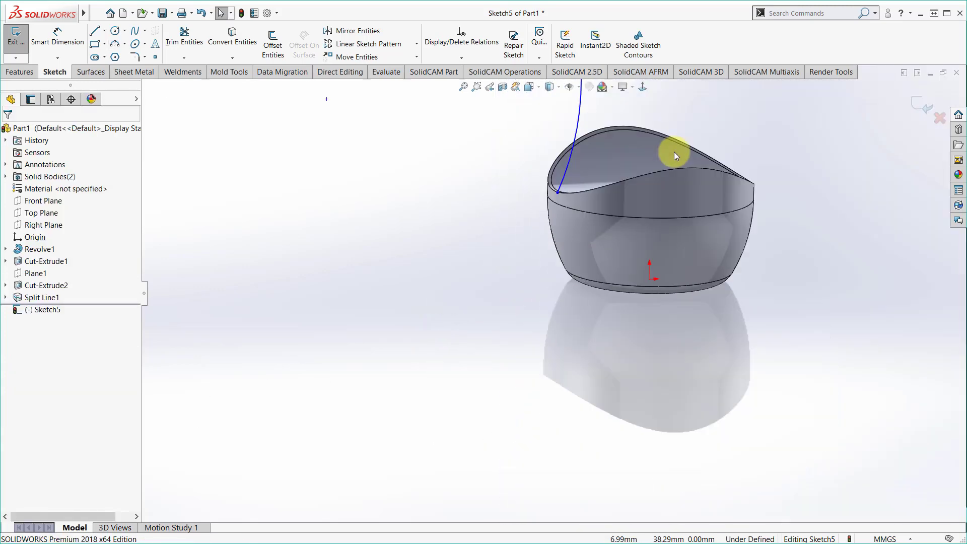
{"action": "scroll", "coordinate": [584, 187], "scroll_direction": "down", "scroll_amount": 2}
{"action": "scroll", "coordinate": [519, 226], "scroll_direction": "down", "scroll_amount": 2}
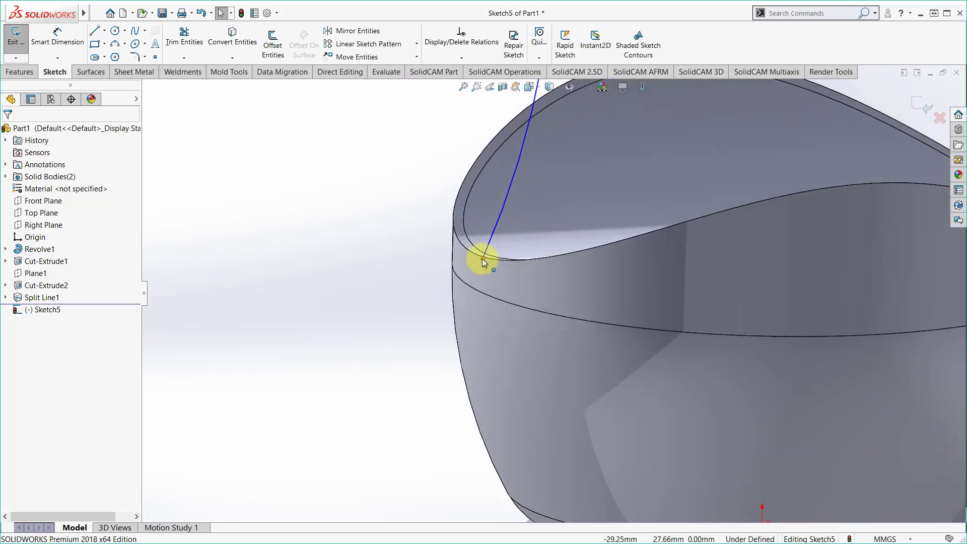
Pierce the arc's lower end onto the bowl rim and its upper end onto the upper body's edge
{"action": "left_click", "coordinate": [482, 258]}
{"action": "left_click", "coordinate": [468, 238], "text": "ctrl"}
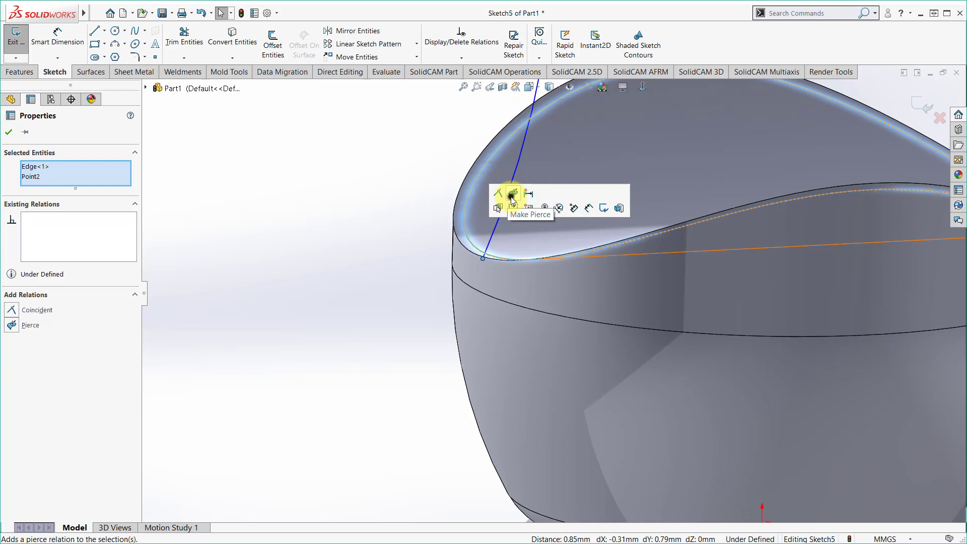
{"action": "left_click", "coordinate": [394, 194]}
{"action": "scroll", "coordinate": [512, 207], "scroll_direction": "up", "scroll_amount": 3}
{"action": "scroll", "coordinate": [550, 187], "scroll_direction": "up", "scroll_amount": 2}
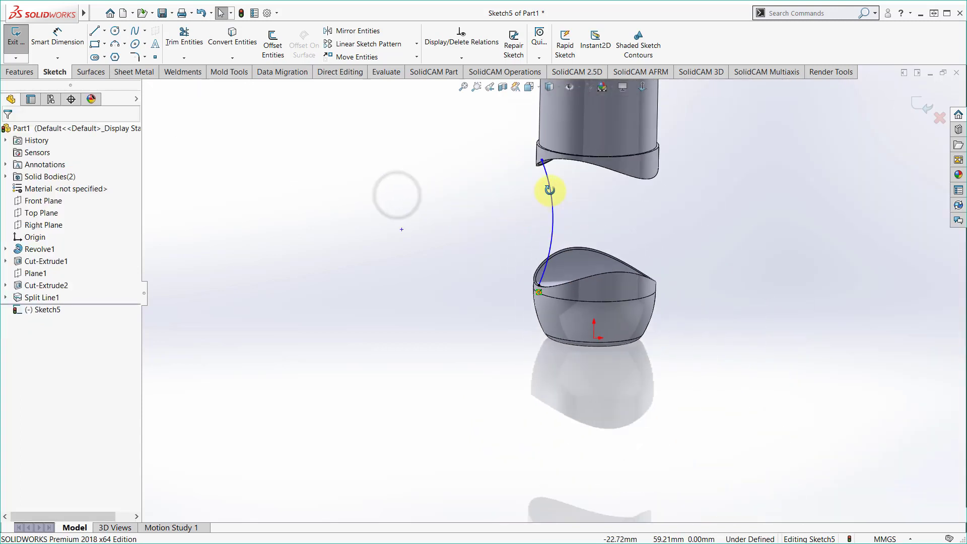
{"action": "scroll", "coordinate": [552, 188], "scroll_direction": "down", "scroll_amount": 3}
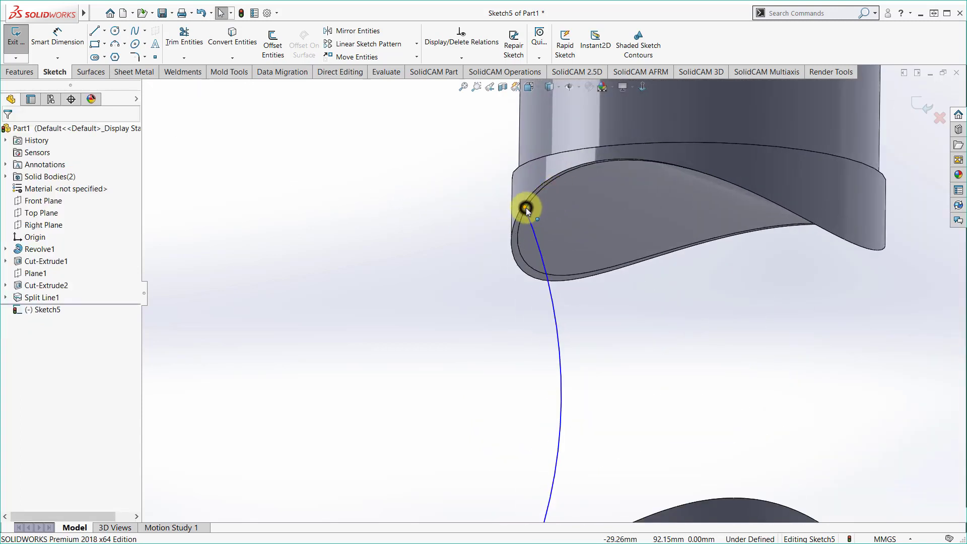
{"action": "left_click", "coordinate": [526, 207]}
{"action": "left_click", "coordinate": [520, 223], "text": "ctrl"}
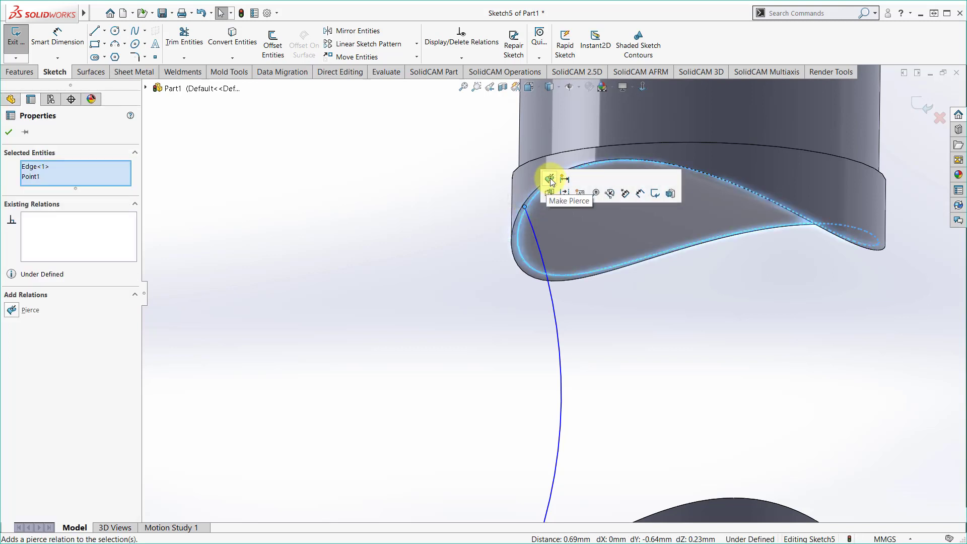
{"action": "left_click", "coordinate": [549, 179]}
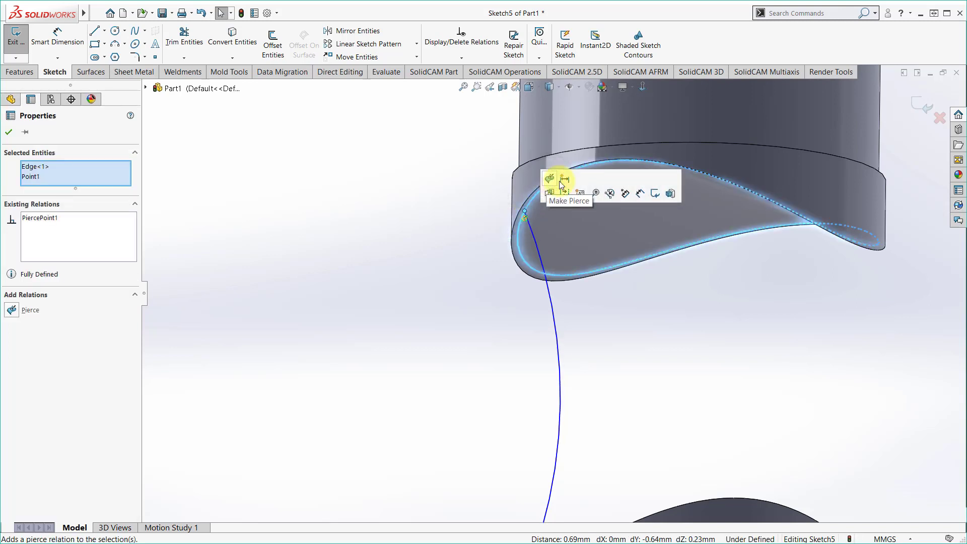
{"action": "left_click", "coordinate": [409, 259]}
Dimension the arc radius to R76 and view the sketch normal
{"action": "left_click", "coordinate": [53, 47]}
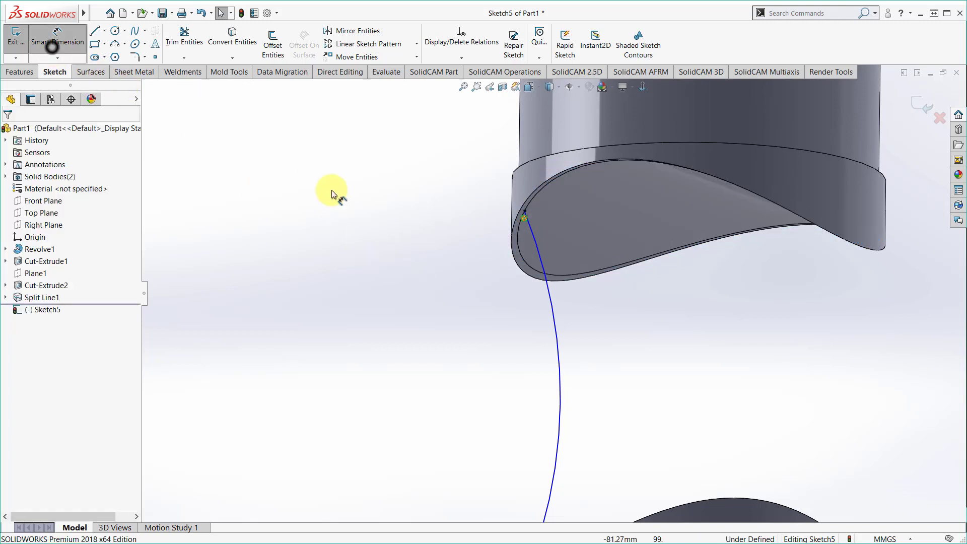
{"action": "left_click", "coordinate": [558, 360]}
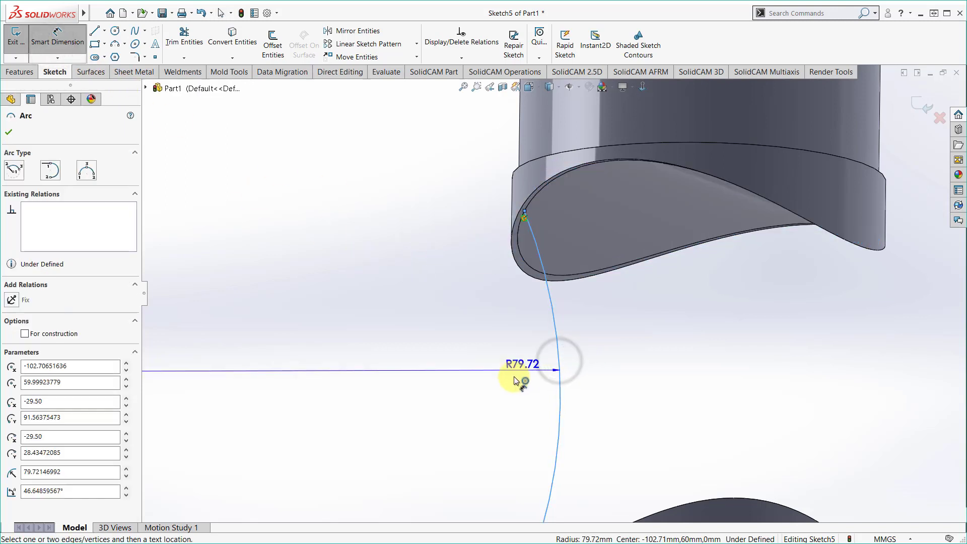
{"action": "left_click", "coordinate": [512, 377]}
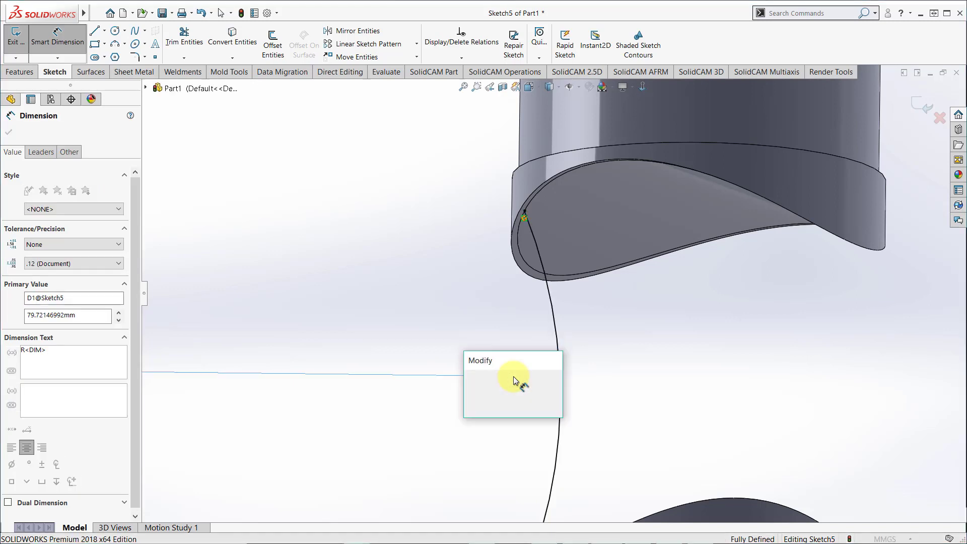
{"action": "type", "text": "76"}
{"action": "key", "text": "Return"}
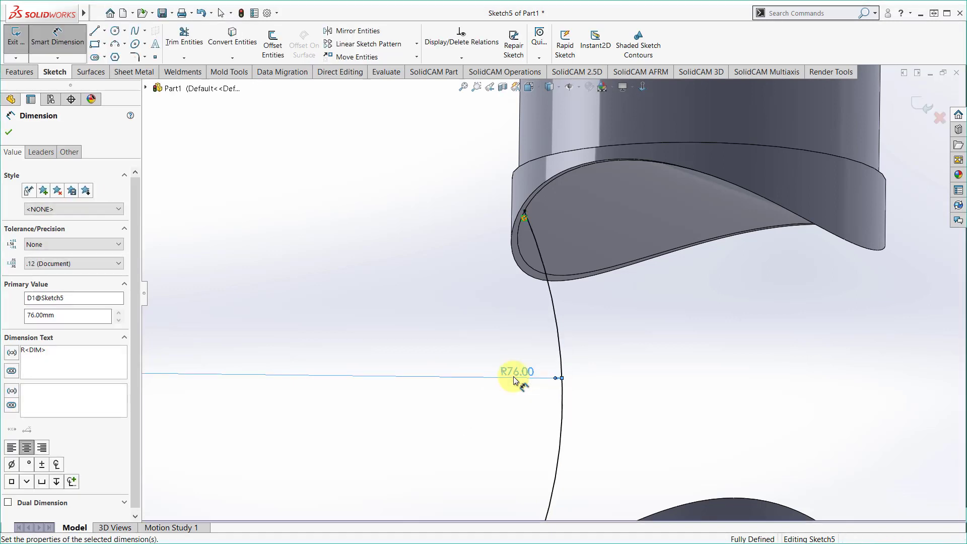
{"action": "key", "text": "Escape"}
{"action": "key", "text": "f"}
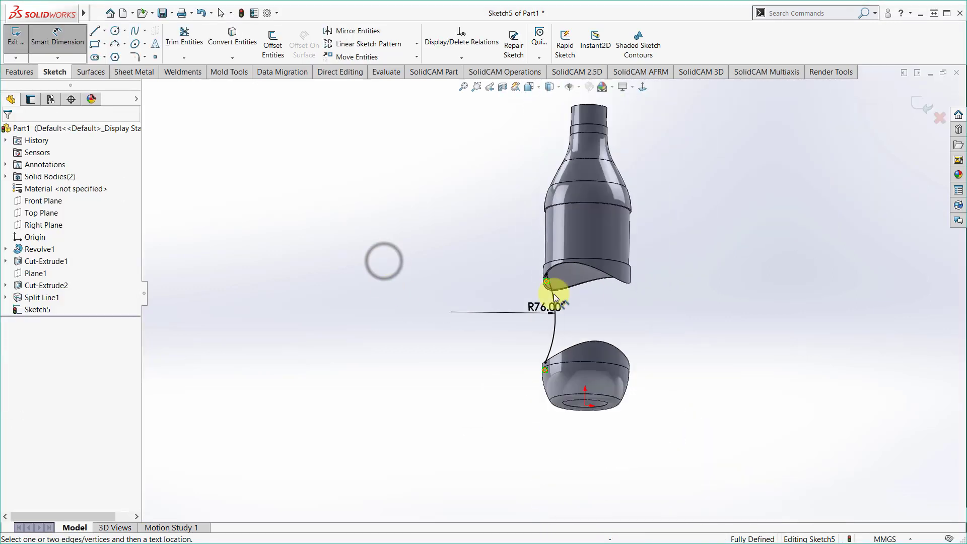
{"action": "left_click", "coordinate": [642, 91]}
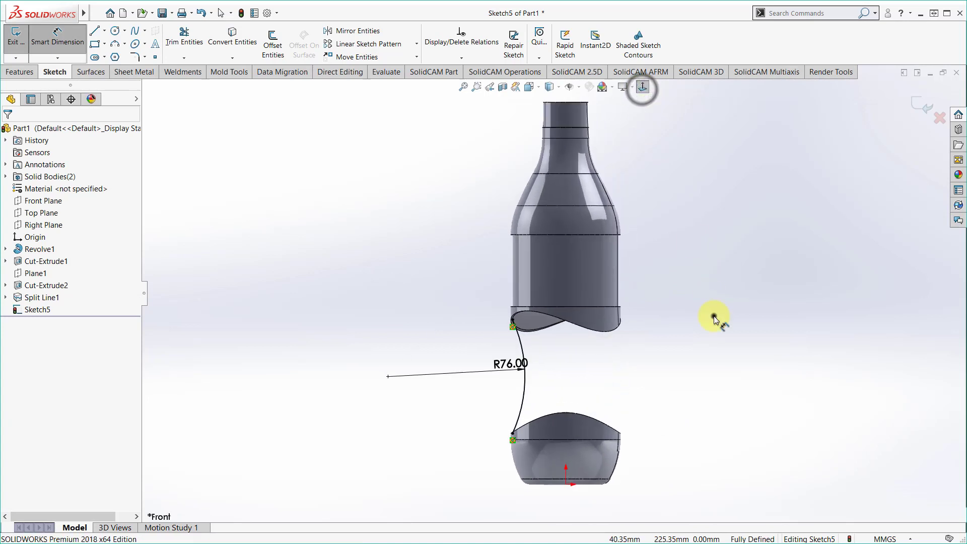
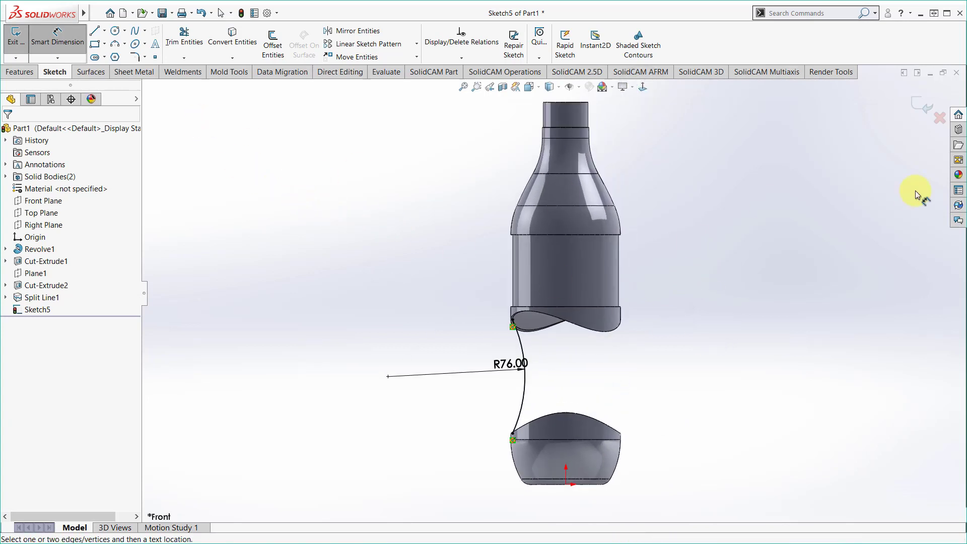
Close Sketch5 and draw a 3-point arc across the gap on the Front Plane
{"action": "key", "text": "Escape"}
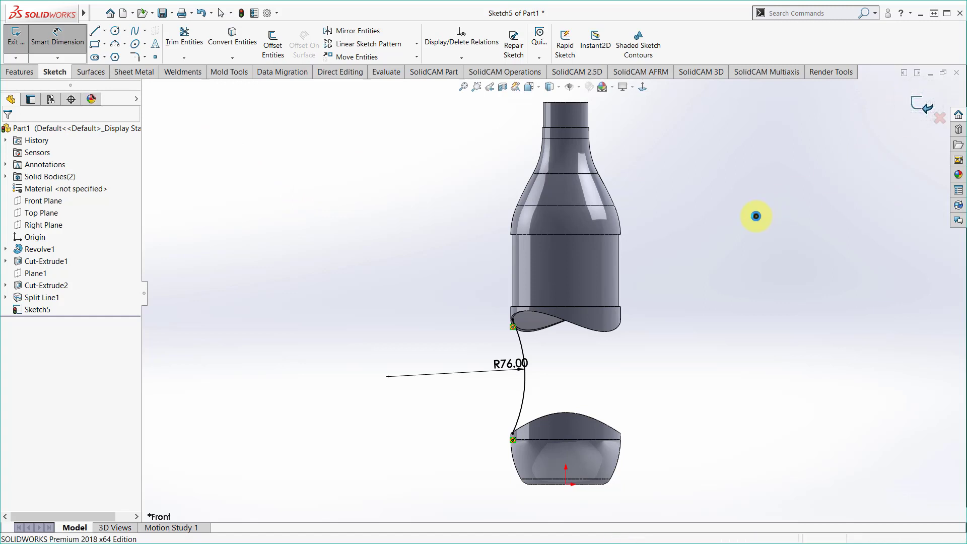
{"action": "key", "text": "ctrl+q"}
{"action": "left_click", "coordinate": [45, 202]}
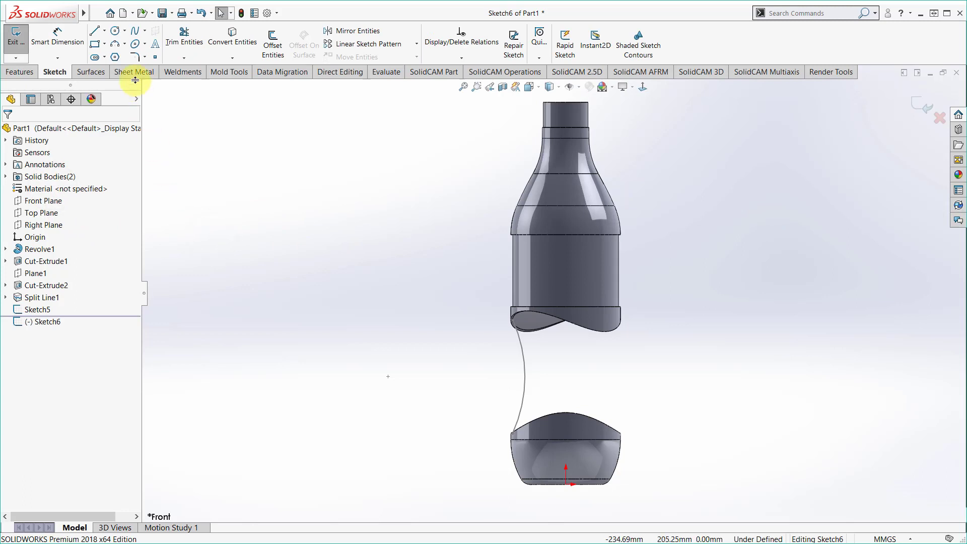
{"action": "scroll", "coordinate": [642, 343], "scroll_direction": "down", "scroll_amount": 3}
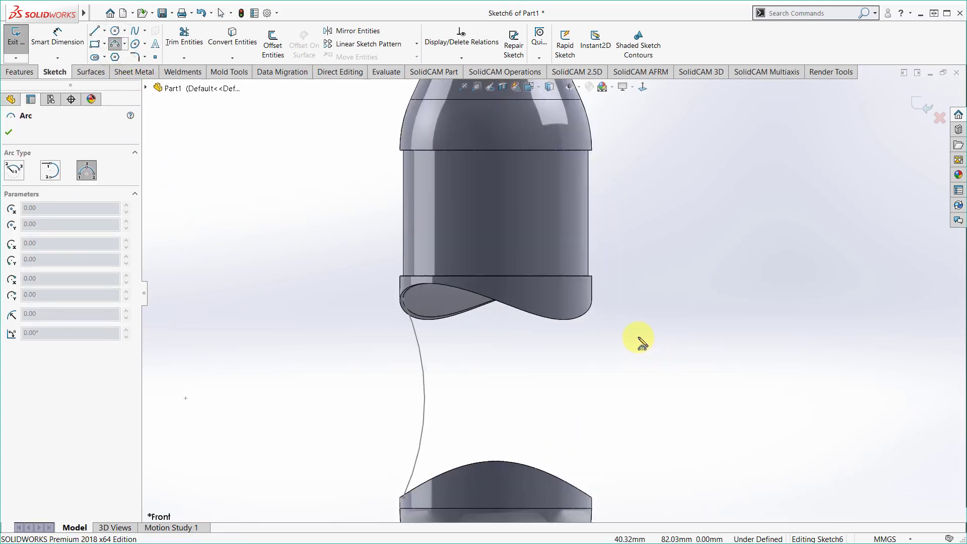
{"action": "left_click", "coordinate": [584, 500]}
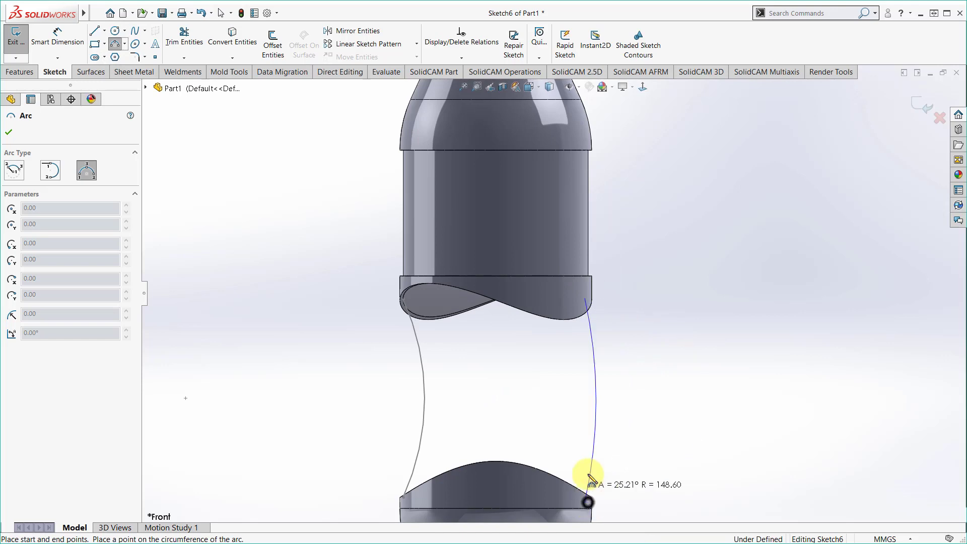
{"action": "left_click", "coordinate": [571, 416]}
{"action": "right_click", "coordinate": [598, 373]}
{"action": "left_click", "coordinate": [619, 374]}
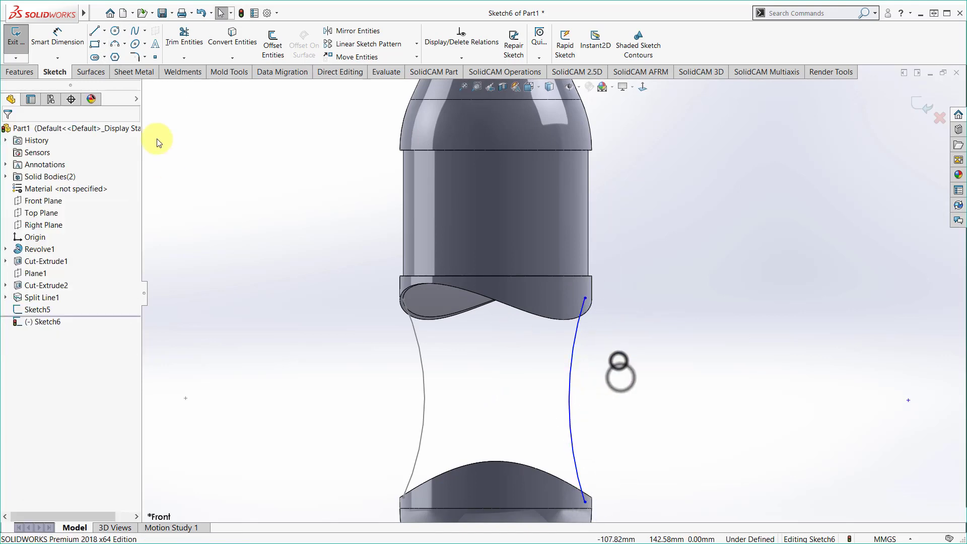
Pierce the arc's top end to the upper body's edge and bottom end to the lower edge
{"action": "middle_click_drag", "start_coordinate": [563, 405], "coordinate": [617, 285]}
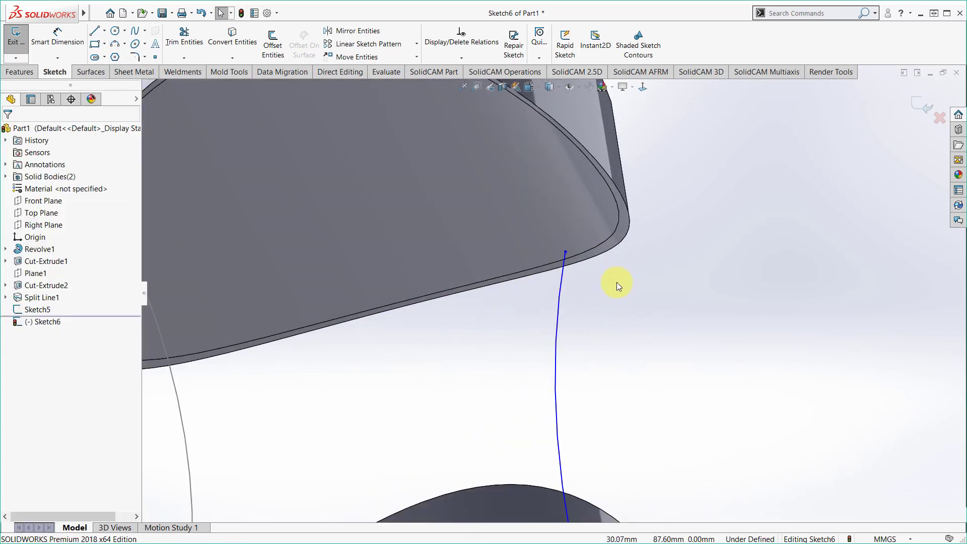
{"action": "left_click", "coordinate": [592, 247]}
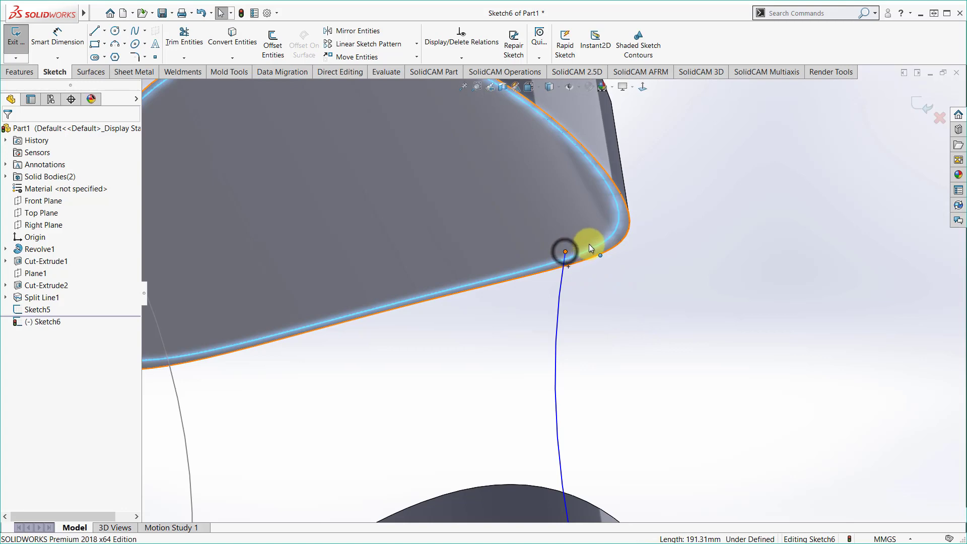
{"action": "left_click", "coordinate": [595, 208]}
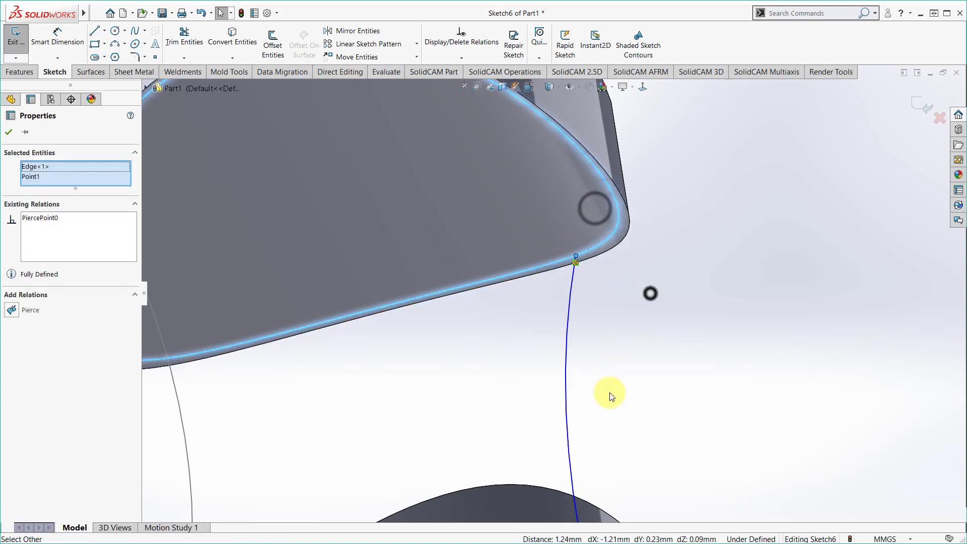
{"action": "left_click", "coordinate": [610, 396]}
{"action": "scroll", "coordinate": [611, 395], "scroll_direction": "up", "scroll_amount": 5}
{"action": "mouse_move", "coordinate": [611, 394]}
{"action": "middle_mouse_down"}
{"action": "mouse_move", "coordinate": [600, 436]}
{"action": "mouse_move", "coordinate": [615, 529]}
{"action": "middle_mouse_up"}
{"action": "scroll", "coordinate": [575, 393], "scroll_direction": "down", "scroll_amount": 5}
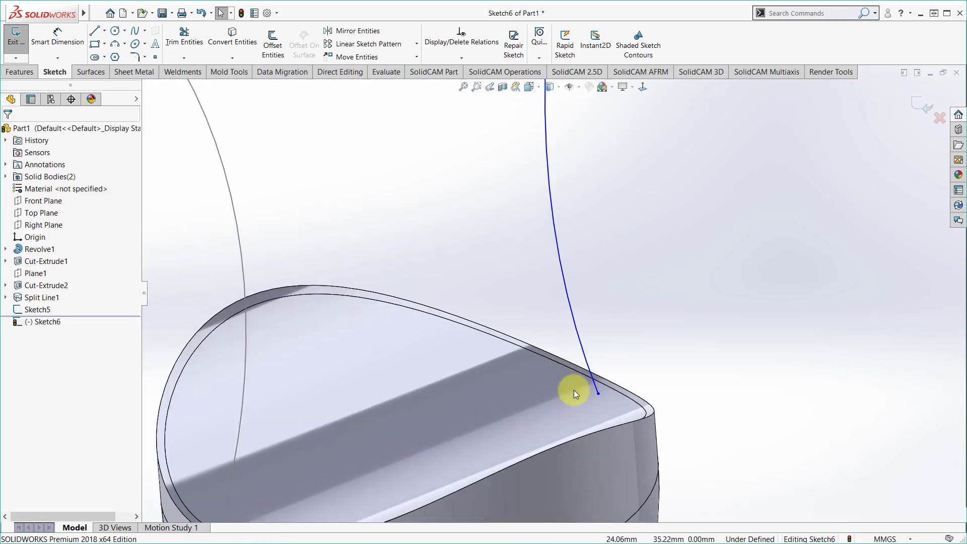
{"action": "left_click", "coordinate": [619, 393]}
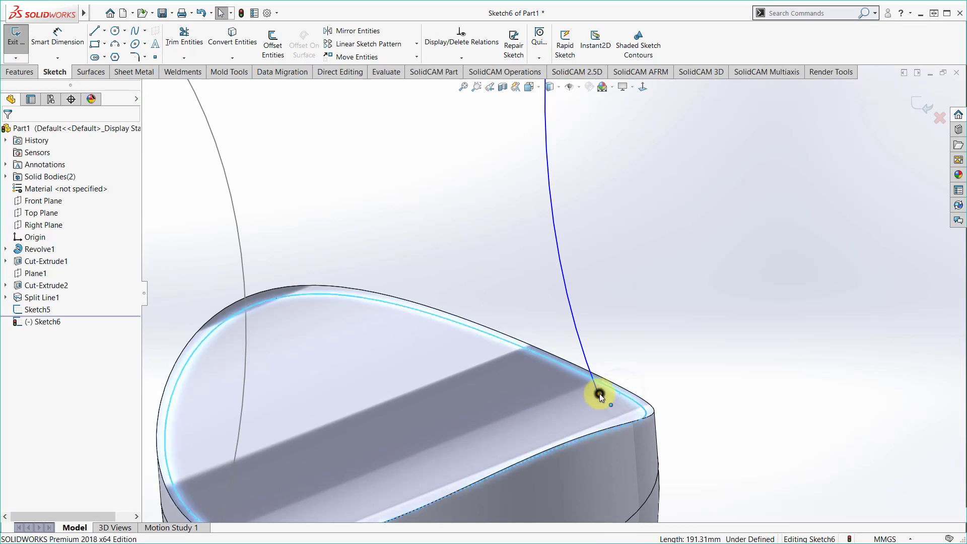
{"action": "left_click", "coordinate": [599, 394], "text": "ctrl"}
{"action": "left_click", "coordinate": [644, 349]}
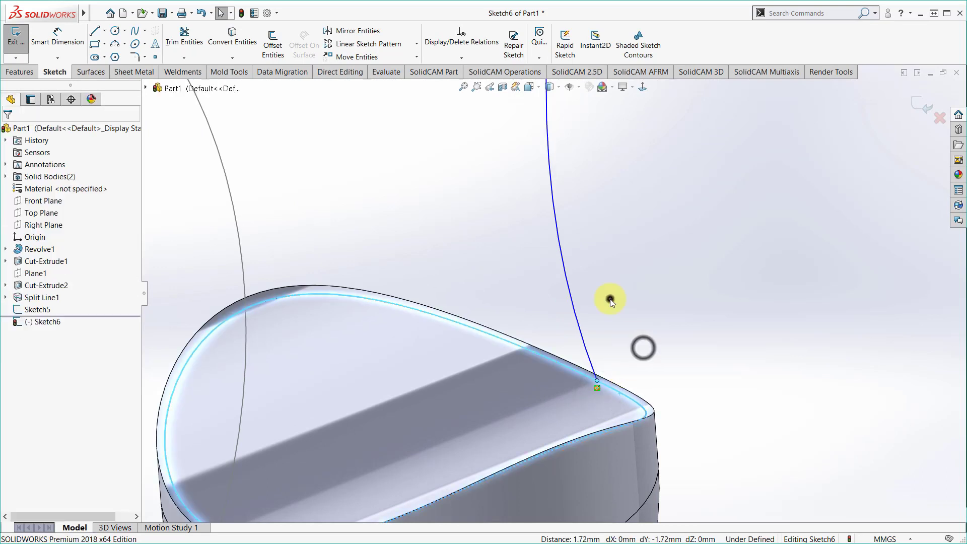
{"action": "scroll", "coordinate": [604, 295], "scroll_direction": "up", "scroll_amount": 3}
Make the new arc equal to Sketch5's arc
{"action": "left_click", "coordinate": [554, 259]}
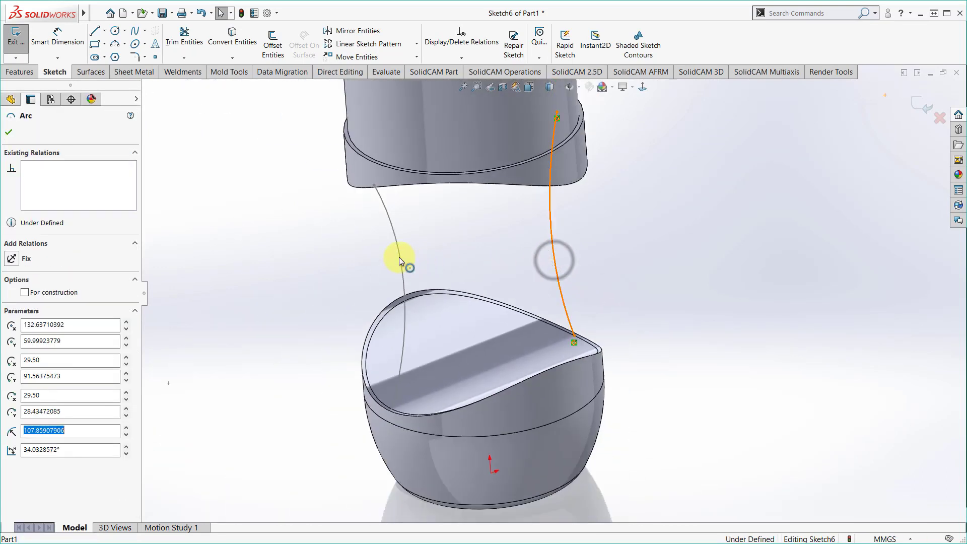
{"action": "left_click", "coordinate": [398, 254], "text": "ctrl"}
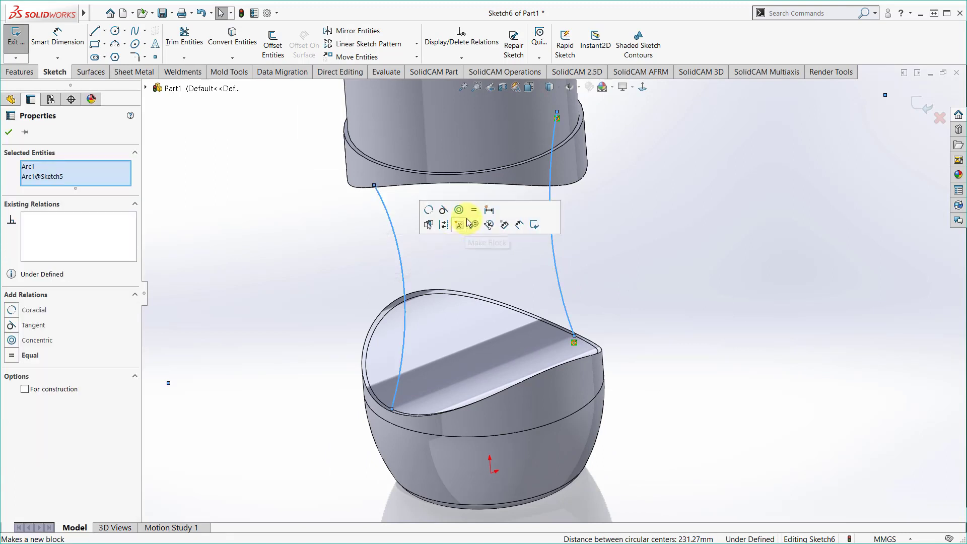
{"action": "left_click", "coordinate": [474, 212]}
{"action": "mouse_move", "coordinate": [611, 263]}
{"action": "middle_mouse_down"}
{"action": "mouse_move", "coordinate": [680, 253]}
{"action": "mouse_move", "coordinate": [661, 250]}
{"action": "middle_mouse_up"}
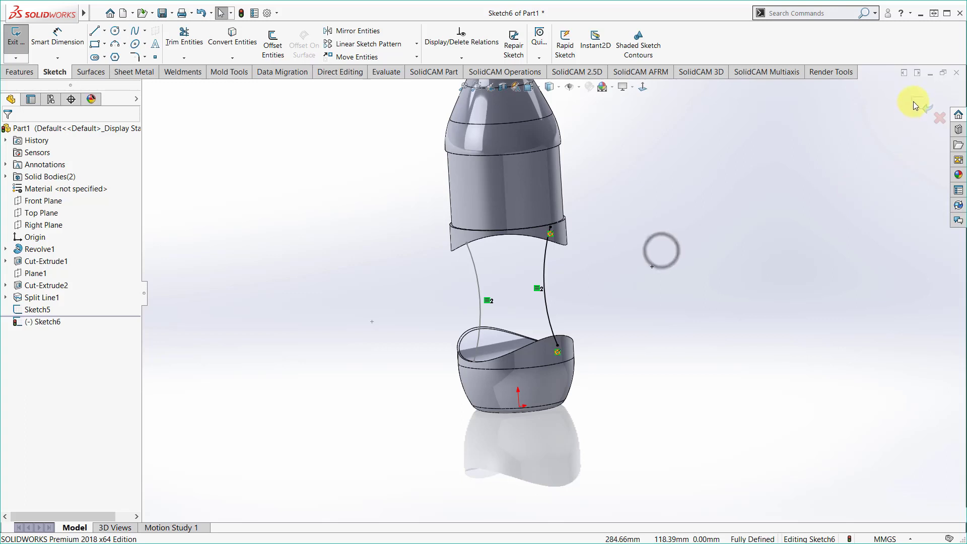
Close Sketch6 and draw a 3-point arc across the gap on the Right Plane
{"action": "left_click", "coordinate": [709, 292]}
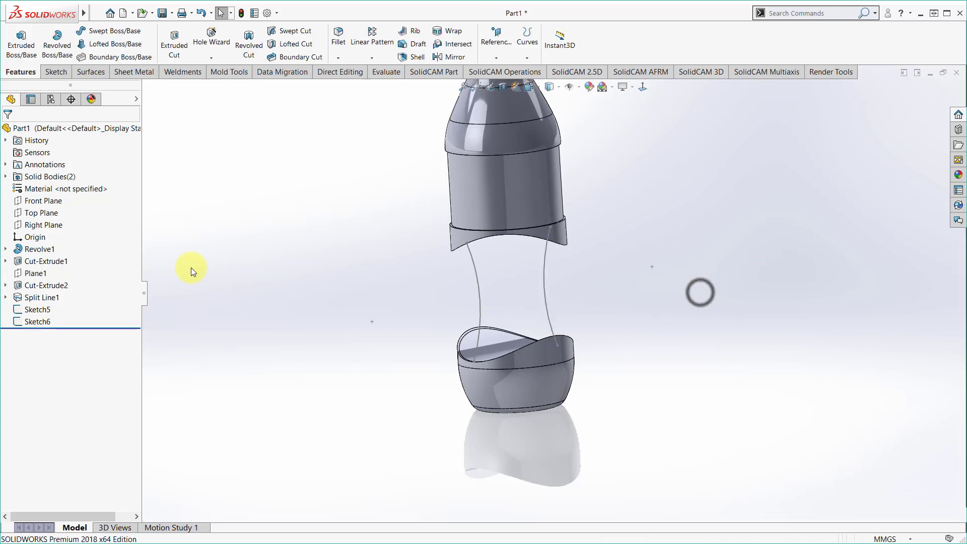
{"action": "left_click", "coordinate": [45, 225]}
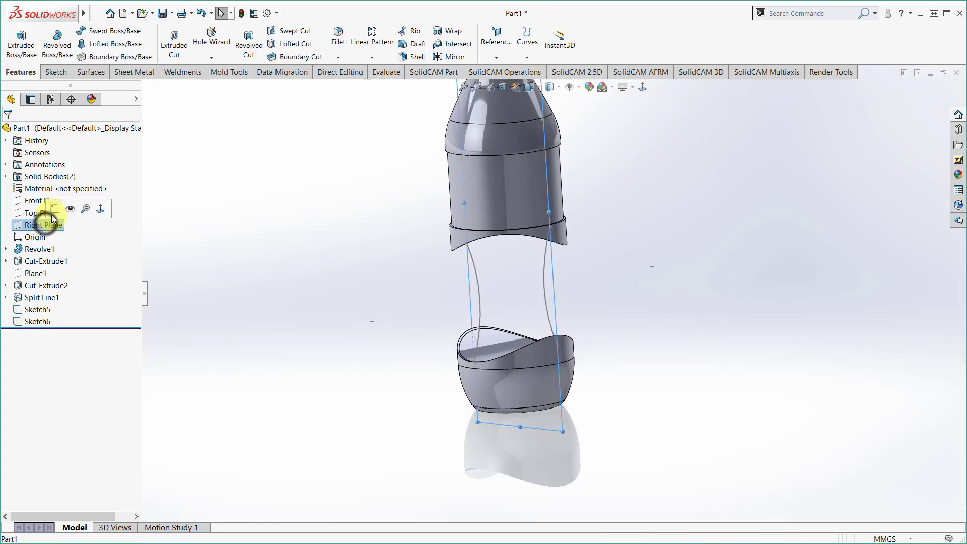
{"action": "left_click", "coordinate": [274, 282]}
{"action": "left_click", "coordinate": [644, 89]}
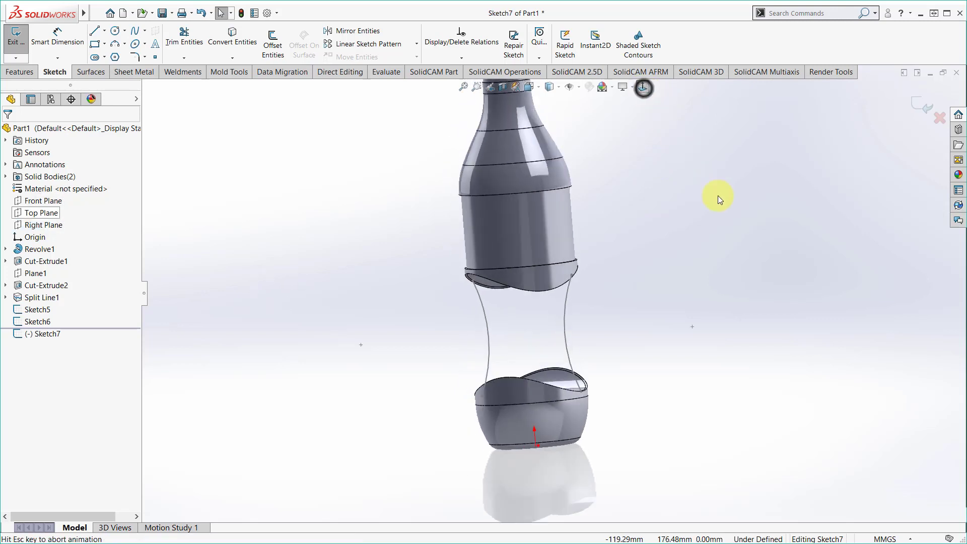
{"action": "left_click", "coordinate": [726, 219]}
{"action": "left_click", "coordinate": [118, 45]}
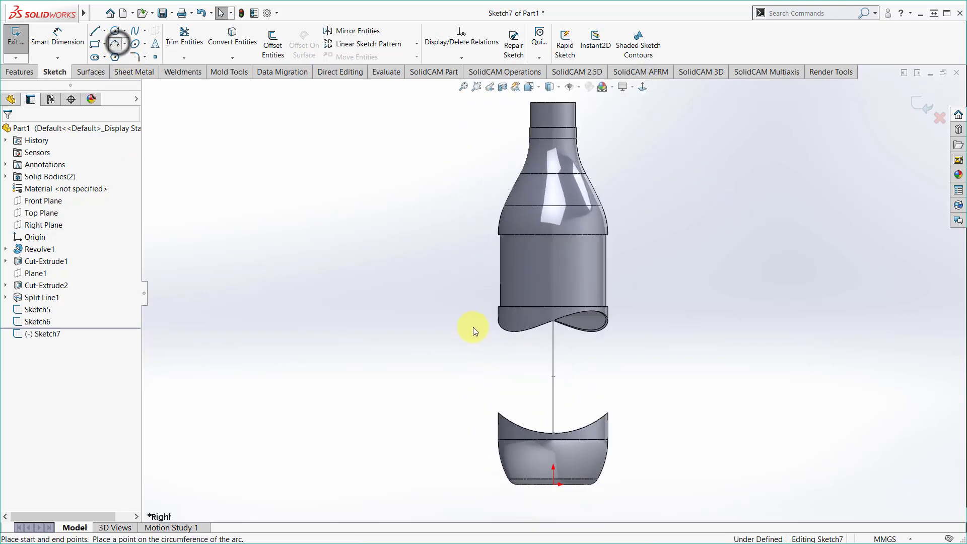
{"action": "scroll", "coordinate": [516, 330], "scroll_direction": "down", "scroll_amount": 3}
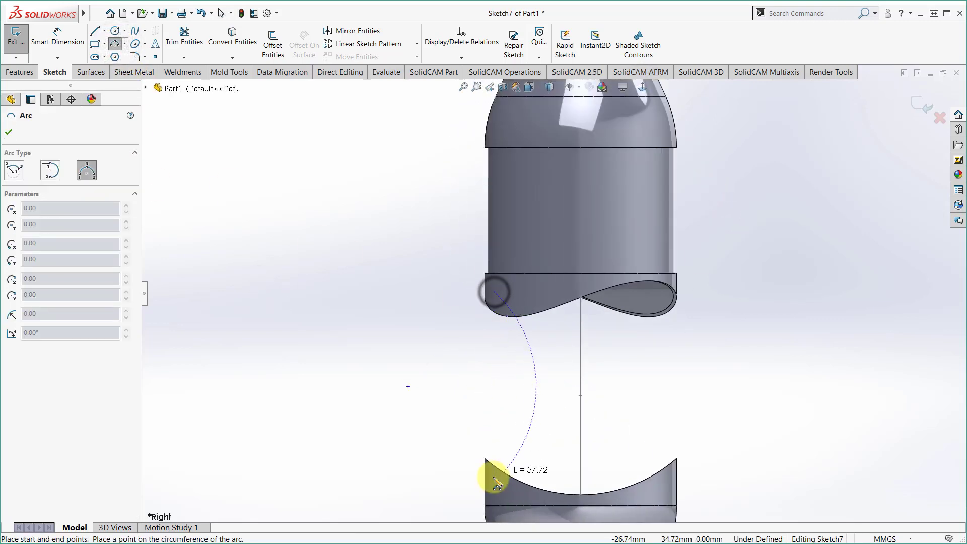
{"action": "left_click", "coordinate": [491, 472]}
{"action": "left_click", "coordinate": [529, 387]}
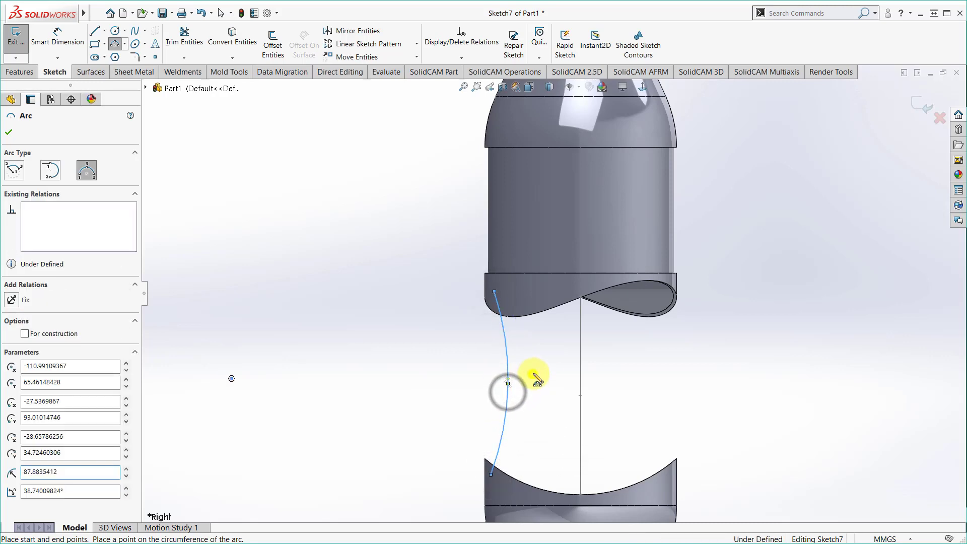
{"action": "right_click", "coordinate": [530, 386]}
{"action": "left_click", "coordinate": [559, 384]}
Pierce the arc's upper endpoint onto the upper cut edge
{"action": "mouse_move", "coordinate": [451, 367]}
{"action": "middle_mouse_down"}
{"action": "mouse_move", "coordinate": [465, 324]}
{"action": "mouse_move", "coordinate": [493, 323]}
{"action": "middle_mouse_up"}
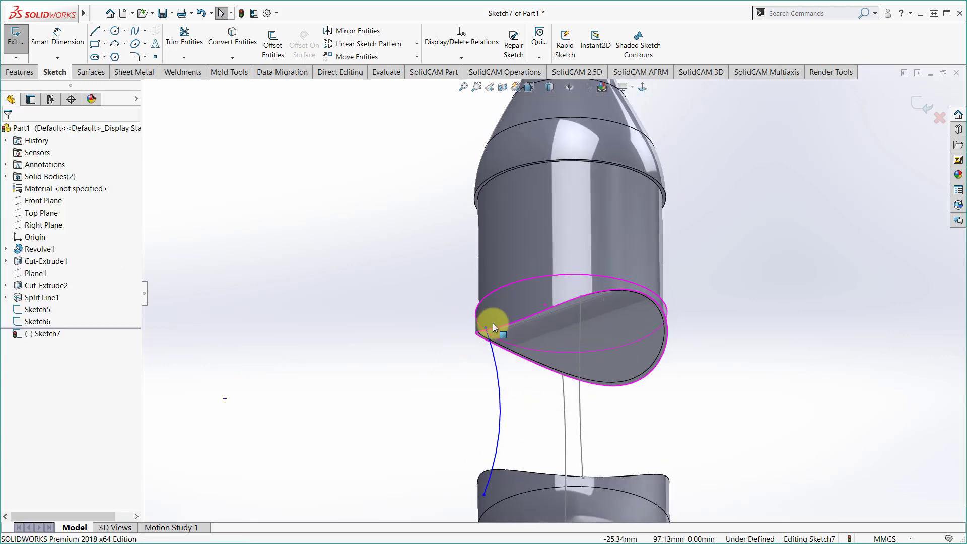
{"action": "scroll", "coordinate": [493, 323], "scroll_direction": "down", "scroll_amount": 3}
{"action": "scroll", "coordinate": [466, 338], "scroll_direction": "down", "scroll_amount": 3}
{"action": "left_click", "coordinate": [467, 297]}
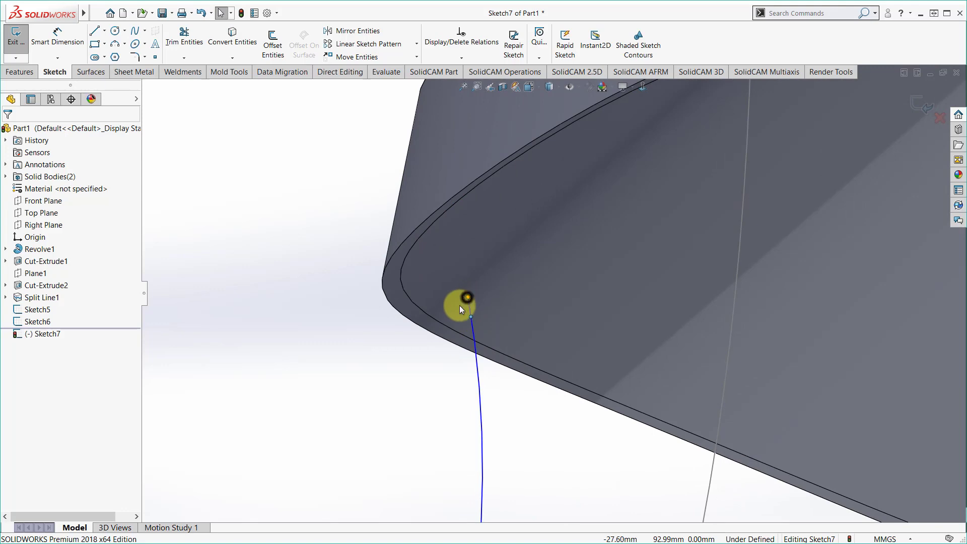
{"action": "left_click", "coordinate": [430, 316], "text": "ctrl"}
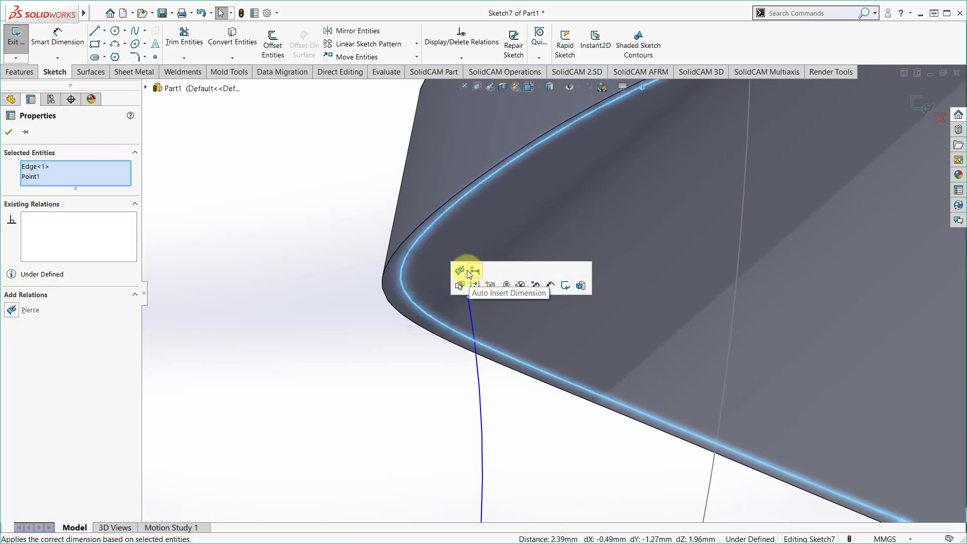
{"action": "left_click", "coordinate": [458, 269]}
{"action": "left_click", "coordinate": [360, 353]}
Pierce the arc's lower endpoint onto the lower cut edge
{"action": "mouse_move", "coordinate": [373, 373]}
{"action": "middle_mouse_down"}
{"action": "mouse_move", "coordinate": [485, 488]}
{"action": "mouse_move", "coordinate": [525, 380]}
{"action": "middle_mouse_up"}
{"action": "scroll", "coordinate": [416, 422], "scroll_direction": "up", "scroll_amount": 3}
{"action": "scroll", "coordinate": [502, 387], "scroll_direction": "down", "scroll_amount": 3}
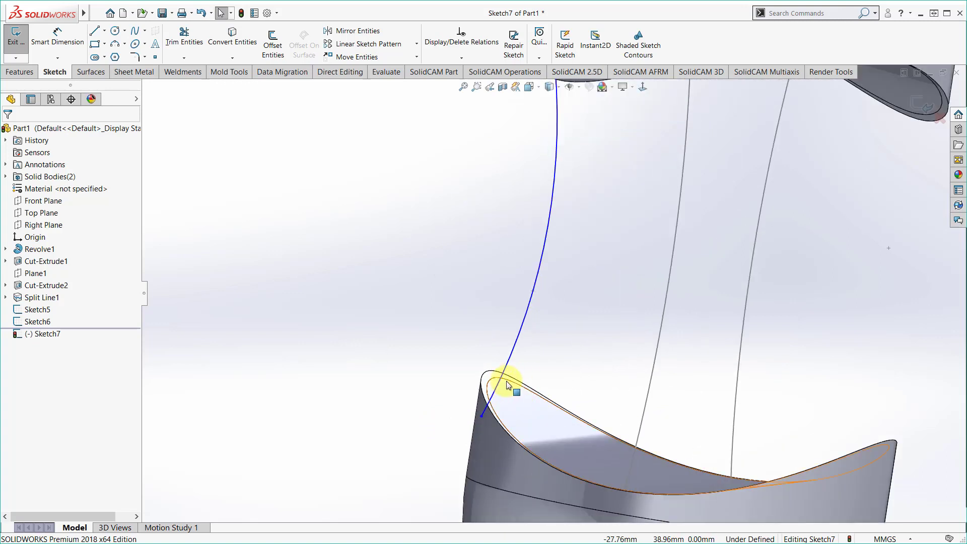
{"action": "left_click", "coordinate": [507, 386]}
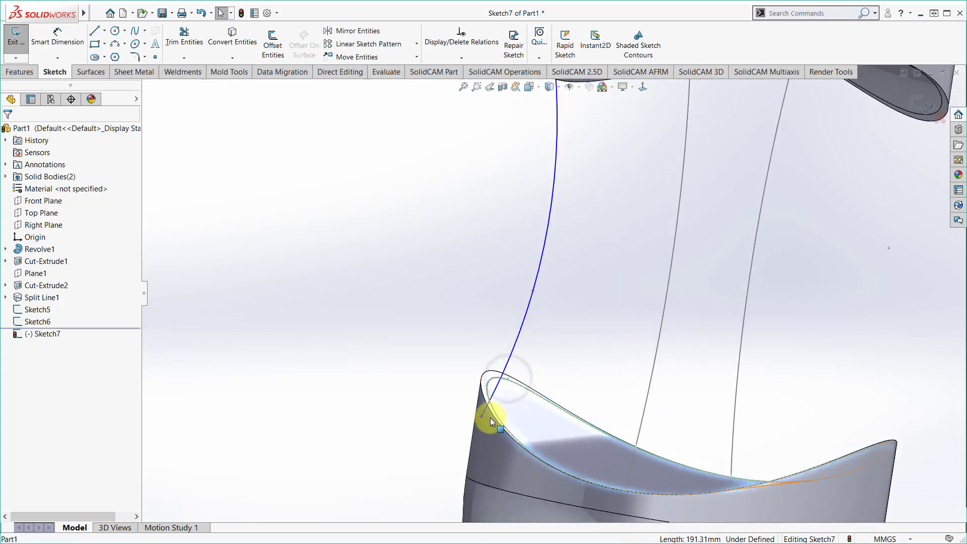
{"action": "left_click", "coordinate": [481, 415], "text": "ctrl"}
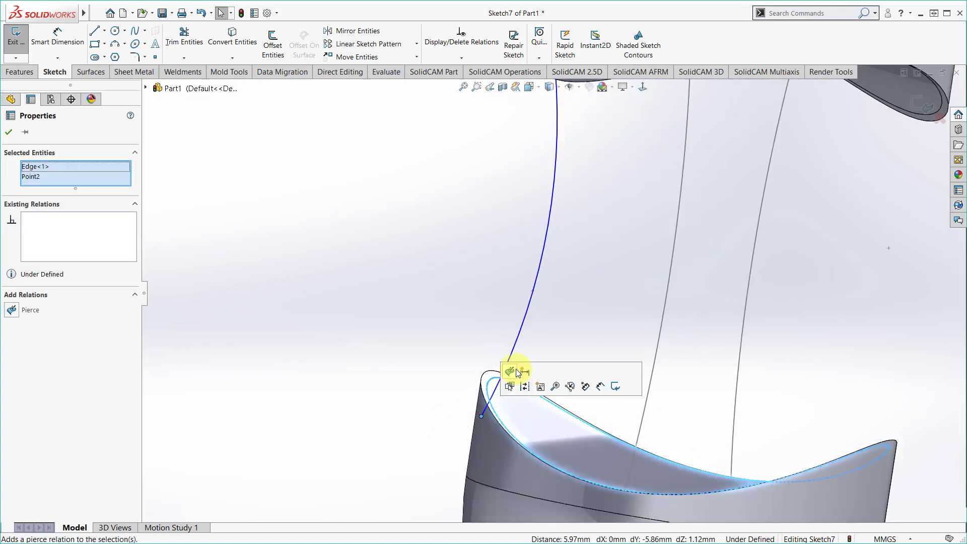
{"action": "left_click", "coordinate": [508, 373]}
{"action": "left_click", "coordinate": [478, 327]}
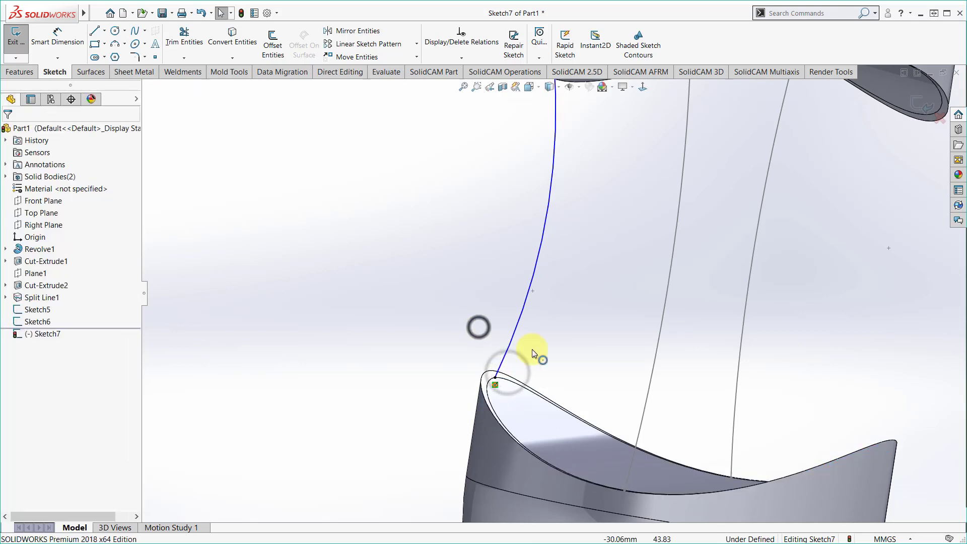
Select the Sketch6 arc together with the new arc, then dismiss the relation options
{"action": "left_click", "coordinate": [664, 305]}
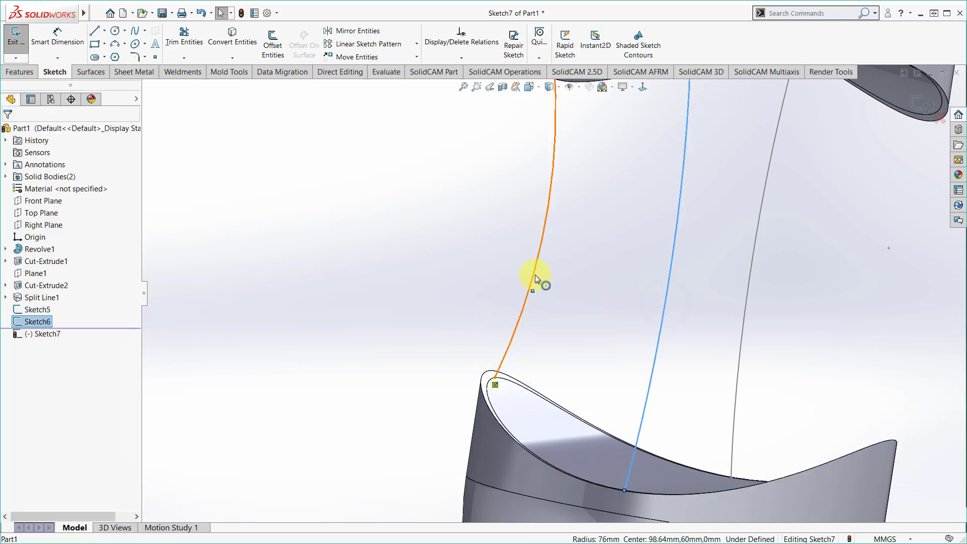
{"action": "left_click", "coordinate": [535, 274], "text": "ctrl"}
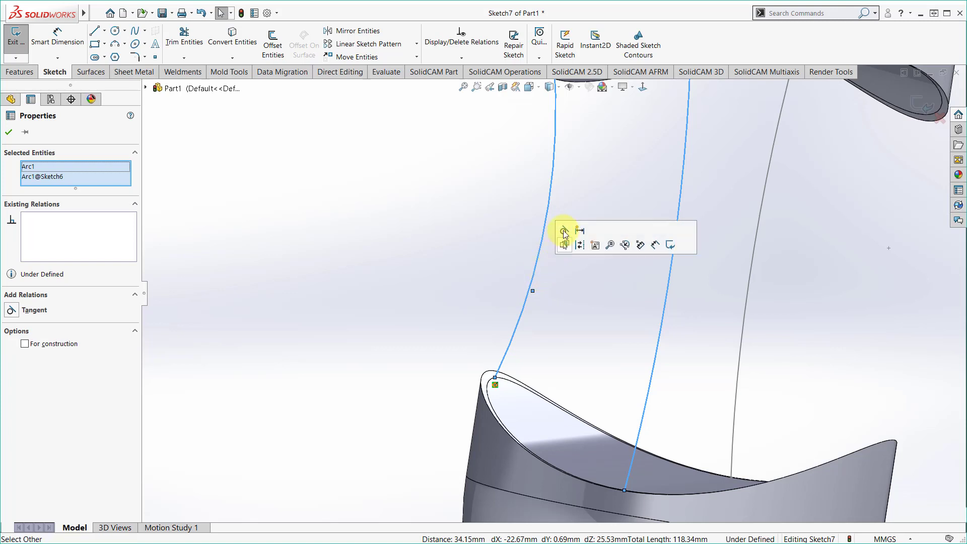
{"action": "left_click", "coordinate": [564, 230]}
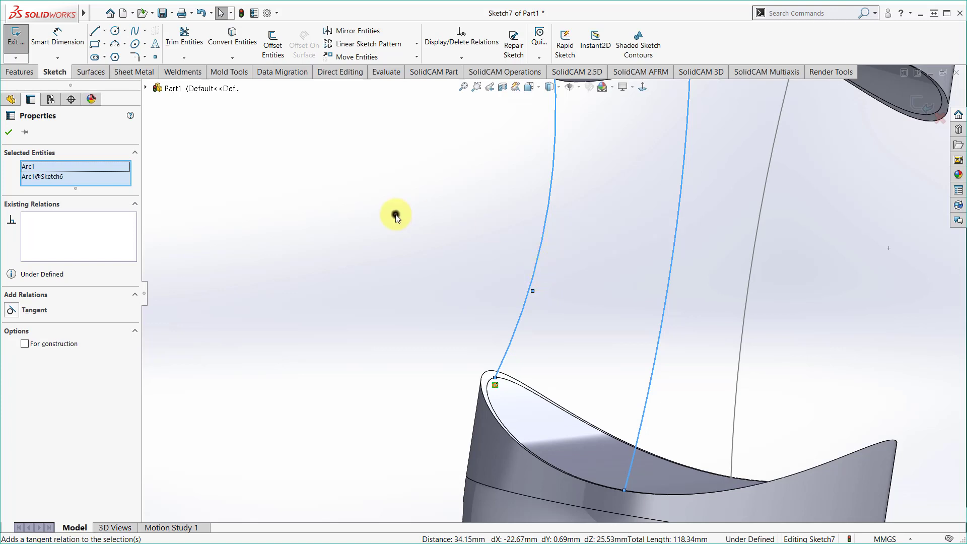
{"action": "left_click", "coordinate": [394, 211]}
{"action": "mouse_move", "coordinate": [492, 323]}
{"action": "middle_mouse_down"}
{"action": "mouse_move", "coordinate": [630, 334]}
{"action": "mouse_move", "coordinate": [470, 254]}
{"action": "middle_mouse_up"}
Dimension the arc radius to 76 mm and exit Sketch7
{"action": "left_click", "coordinate": [57, 37]}
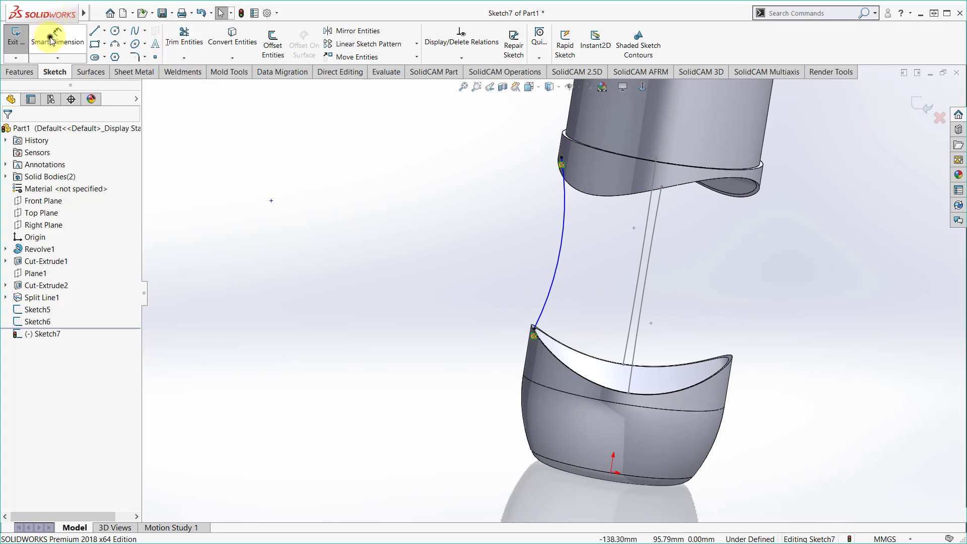
{"action": "left_click", "coordinate": [539, 249]}
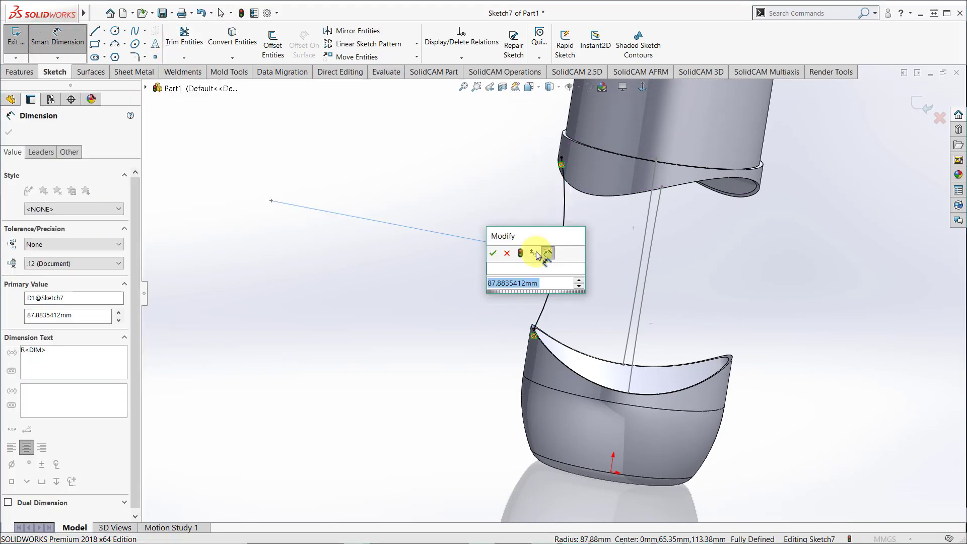
{"action": "type", "text": "76"}
{"action": "key", "text": "Return"}
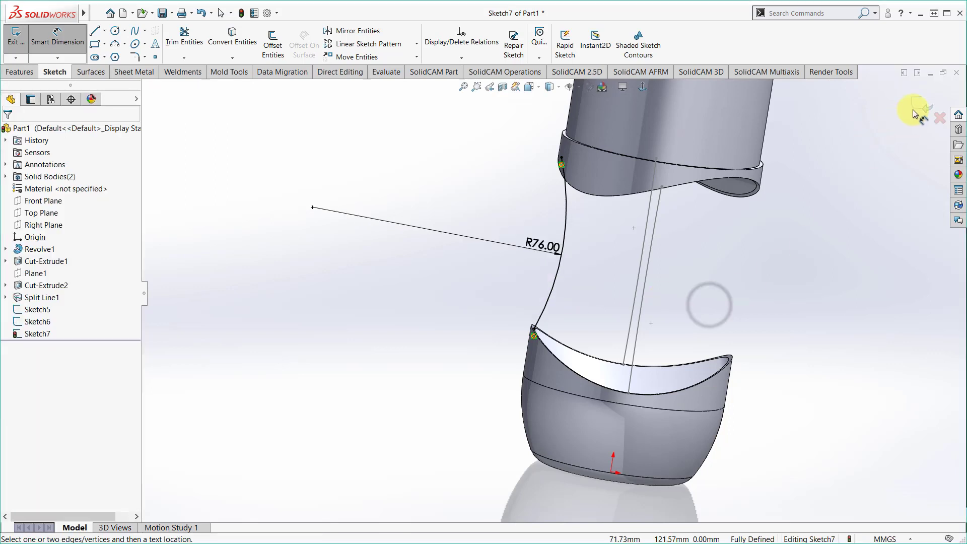
{"action": "left_click", "coordinate": [920, 104]}
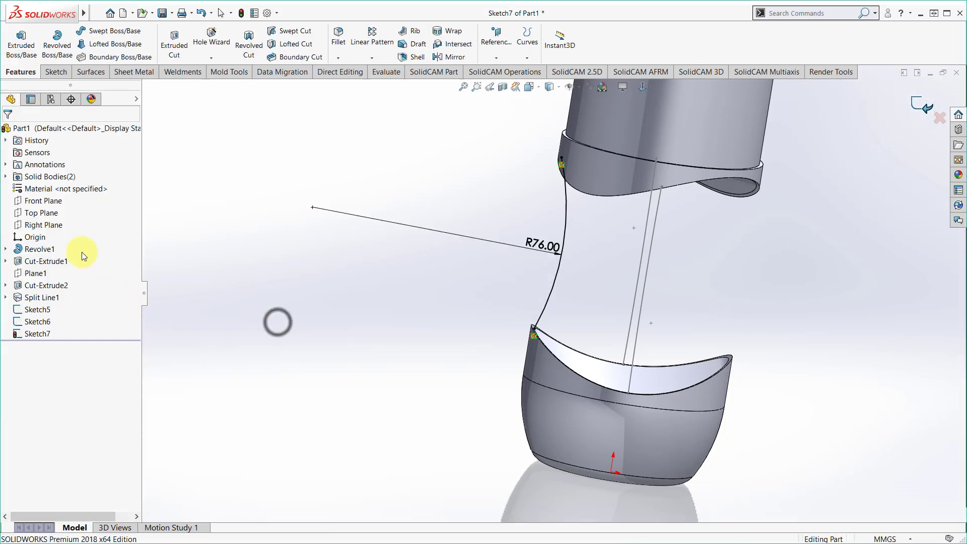
{"action": "left_click", "coordinate": [50, 225]}
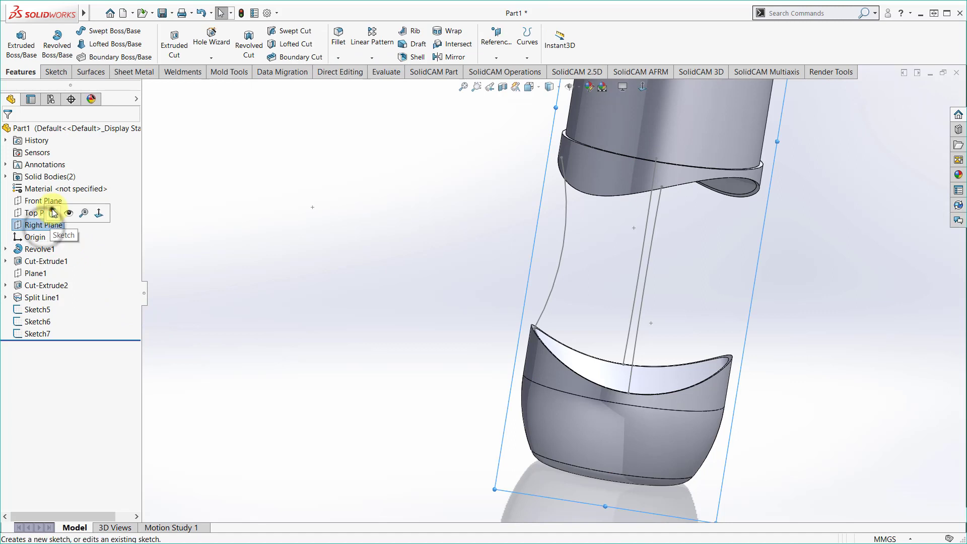
Start Sketch8 on the Right Plane and draw an arc between the right cut edges
{"action": "left_click", "coordinate": [53, 213]}
{"action": "left_click", "coordinate": [343, 263]}
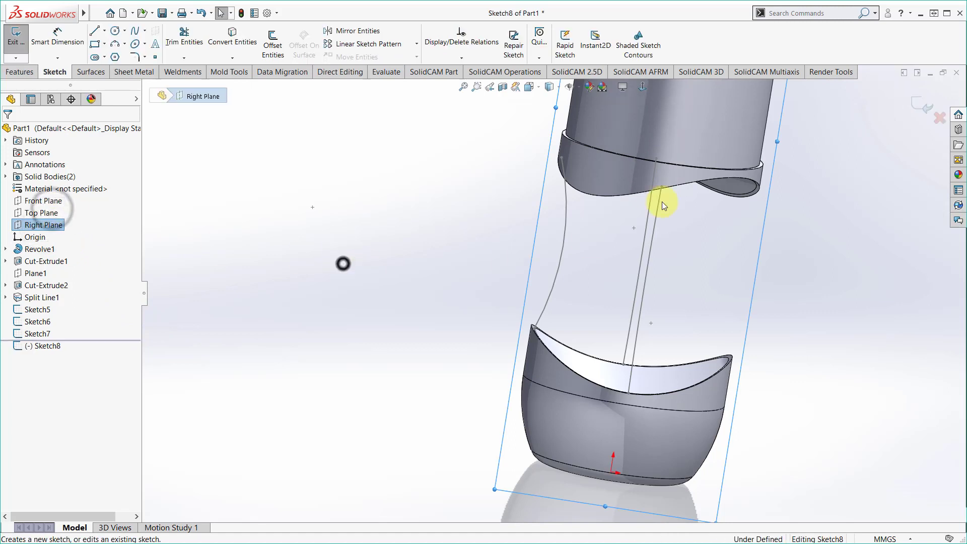
{"action": "left_click", "coordinate": [643, 87]}
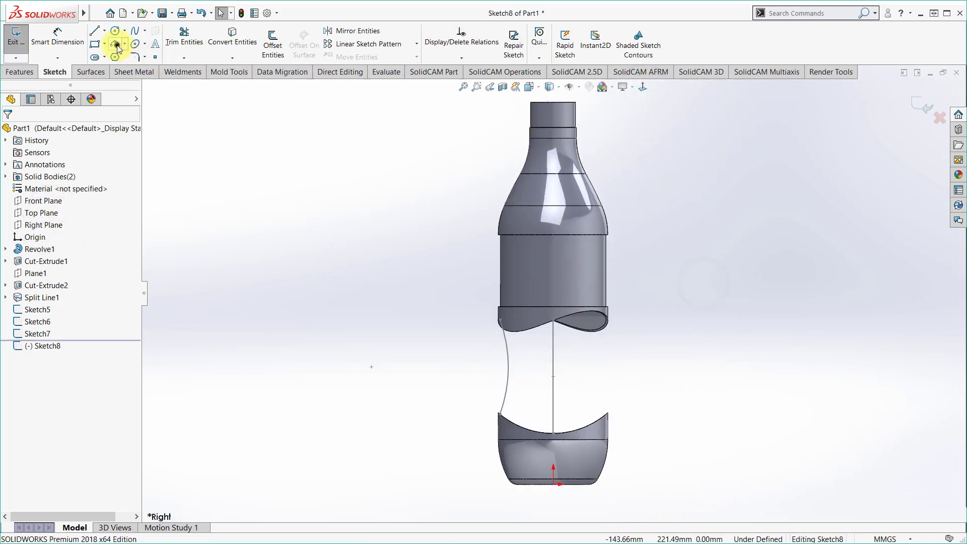
{"action": "scroll", "coordinate": [652, 325], "scroll_direction": "down", "scroll_amount": 3}
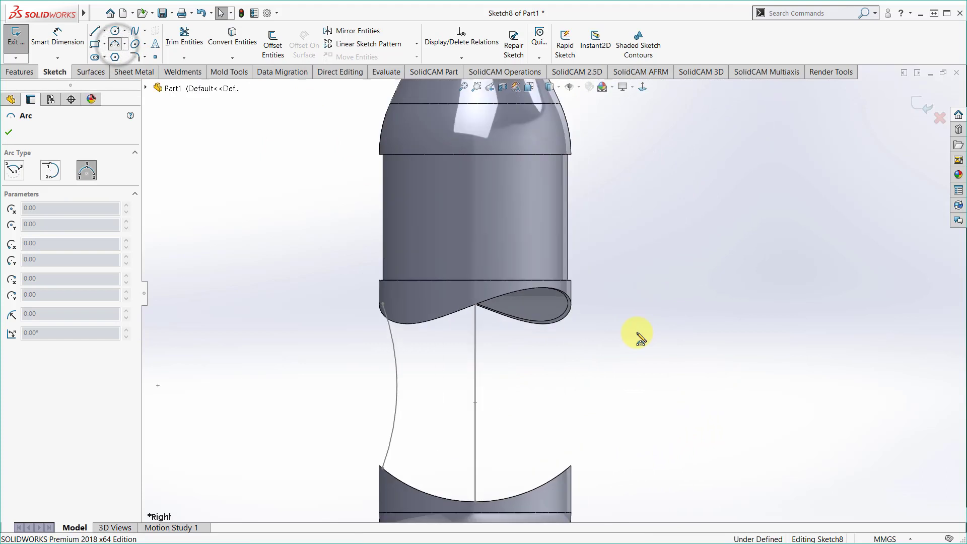
{"action": "left_click", "coordinate": [568, 305]}
{"action": "left_click", "coordinate": [567, 474]}
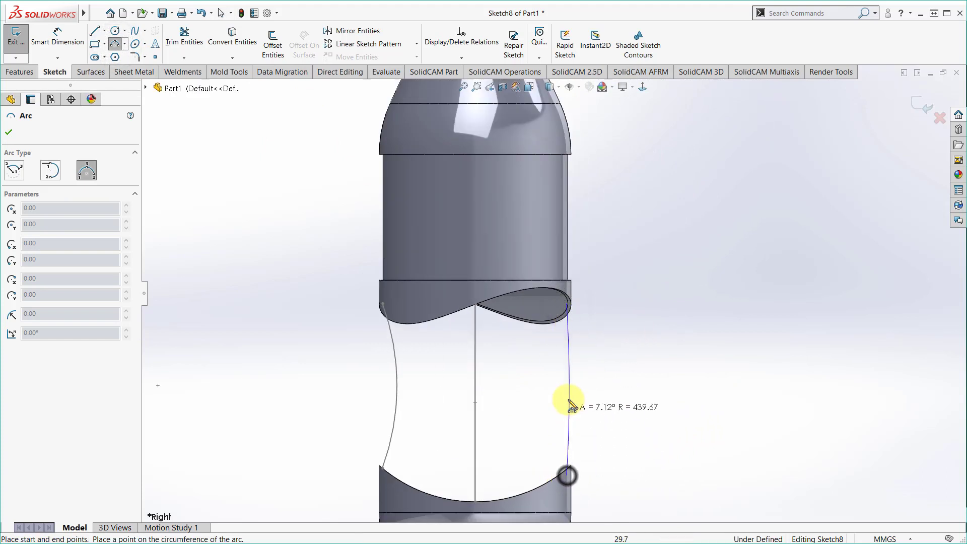
{"action": "left_click", "coordinate": [556, 387]}
{"action": "right_click", "coordinate": [598, 360]}
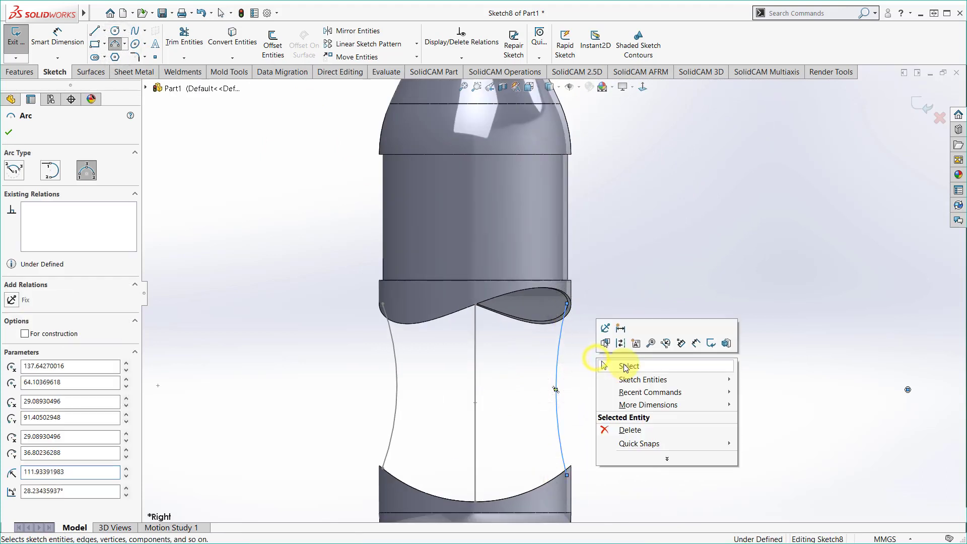
{"action": "left_click", "coordinate": [624, 366]}
Pierce the arc's upper endpoint onto the upper cut edge
{"action": "scroll", "coordinate": [566, 324], "scroll_direction": "down", "scroll_amount": 2}
{"action": "scroll", "coordinate": [551, 300], "scroll_direction": "down", "scroll_amount": 3}
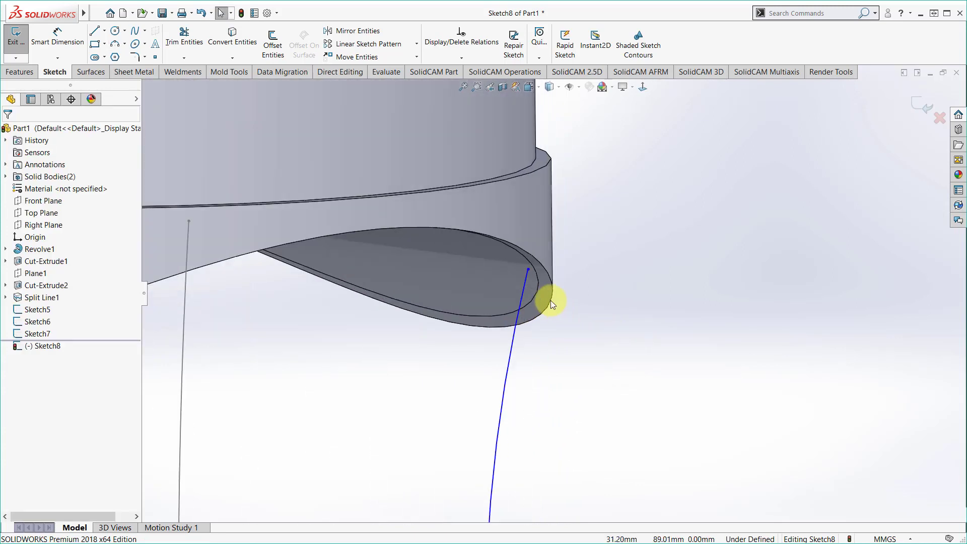
{"action": "left_click", "coordinate": [530, 270]}
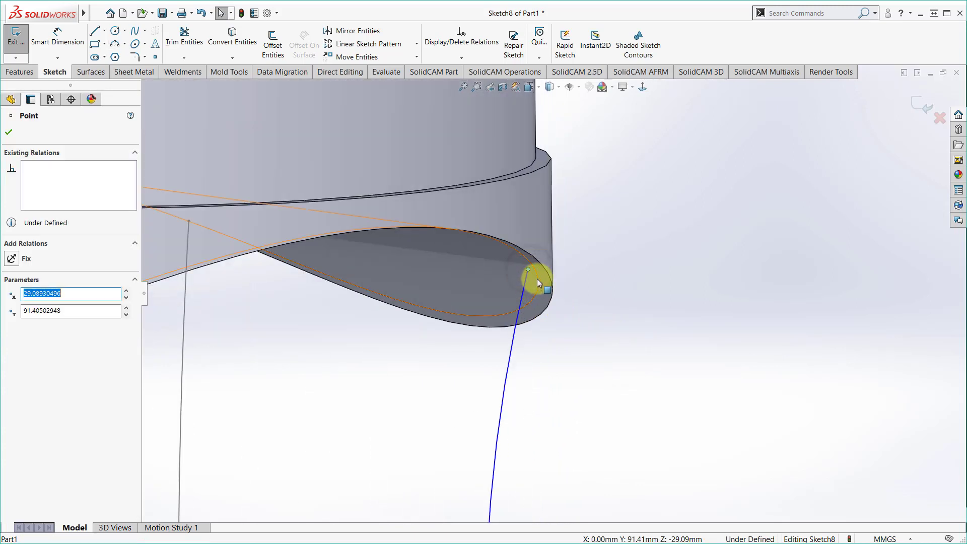
{"action": "left_click", "coordinate": [537, 278]}
{"action": "left_click", "coordinate": [570, 232]}
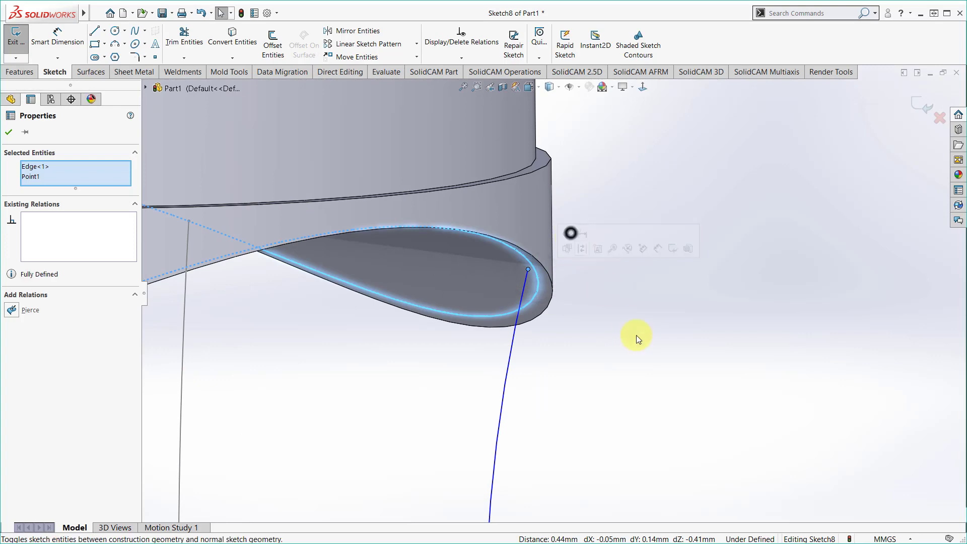
{"action": "left_click", "coordinate": [640, 348]}
Pierce the arc's lower endpoint onto the lower rim edge
{"action": "scroll", "coordinate": [623, 412], "scroll_direction": "up", "scroll_amount": 2}
{"action": "scroll", "coordinate": [622, 408], "scroll_direction": "up", "scroll_amount": 3}
{"action": "scroll", "coordinate": [533, 359], "scroll_direction": "down", "scroll_amount": 5}
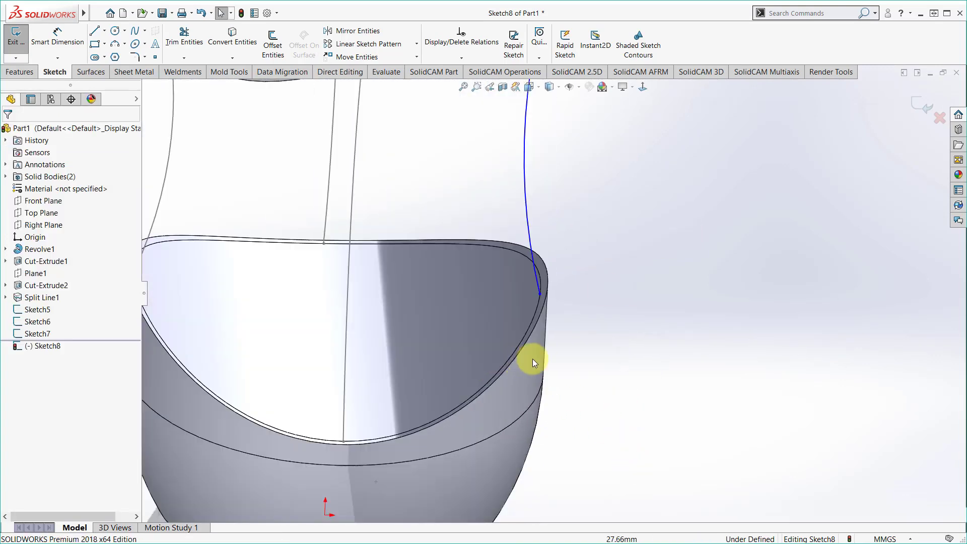
{"action": "left_click", "coordinate": [538, 303]}
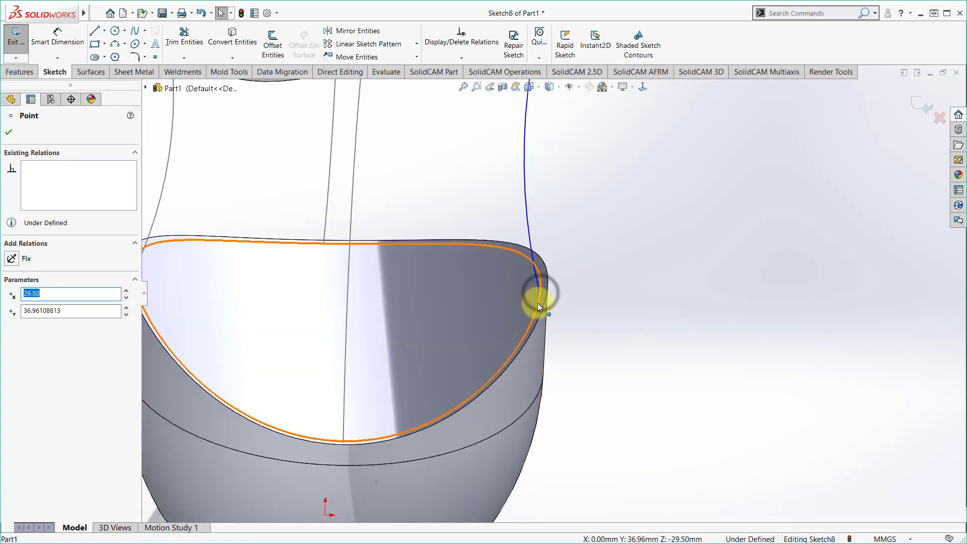
{"action": "left_click", "coordinate": [537, 304], "text": "ctrl"}
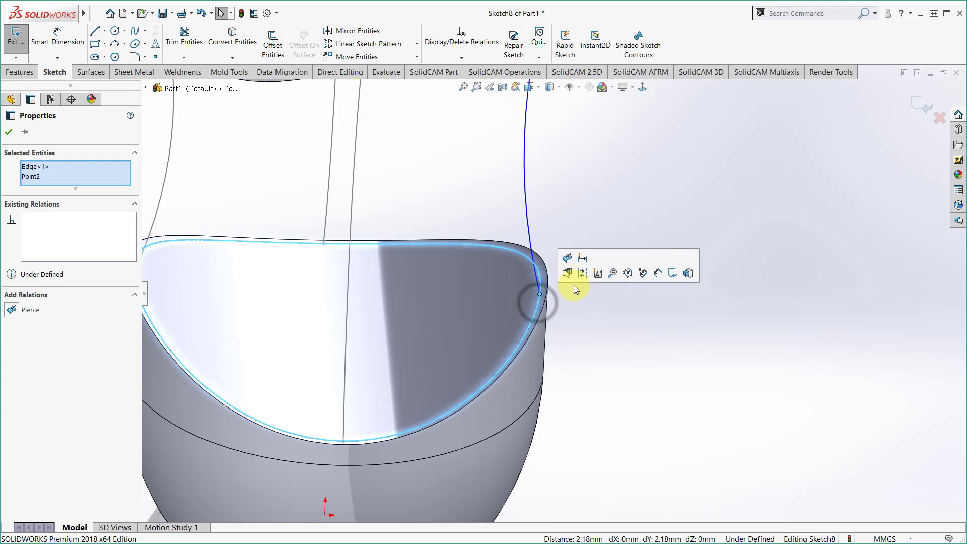
{"action": "left_click", "coordinate": [568, 259]}
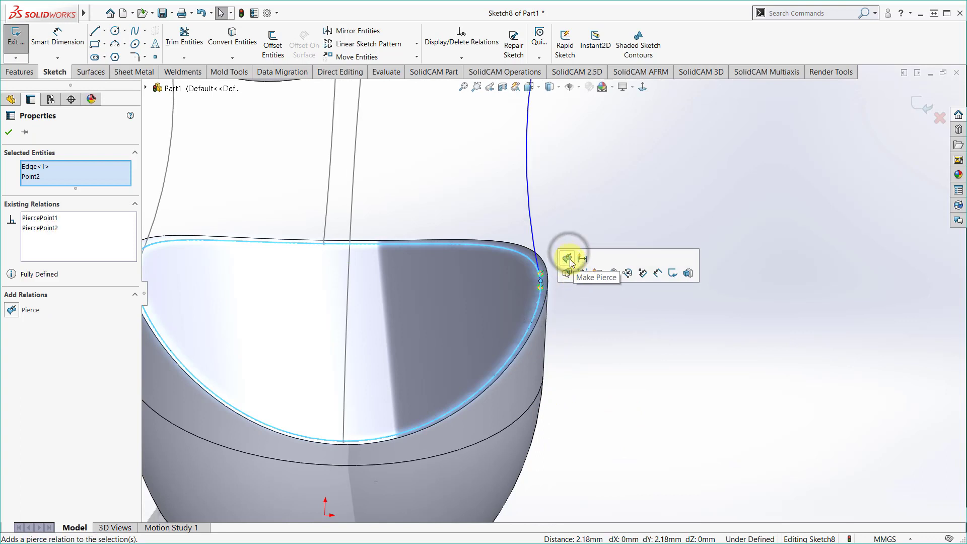
{"action": "left_click", "coordinate": [618, 356]}
{"action": "scroll", "coordinate": [618, 355], "scroll_direction": "up", "scroll_amount": 4}
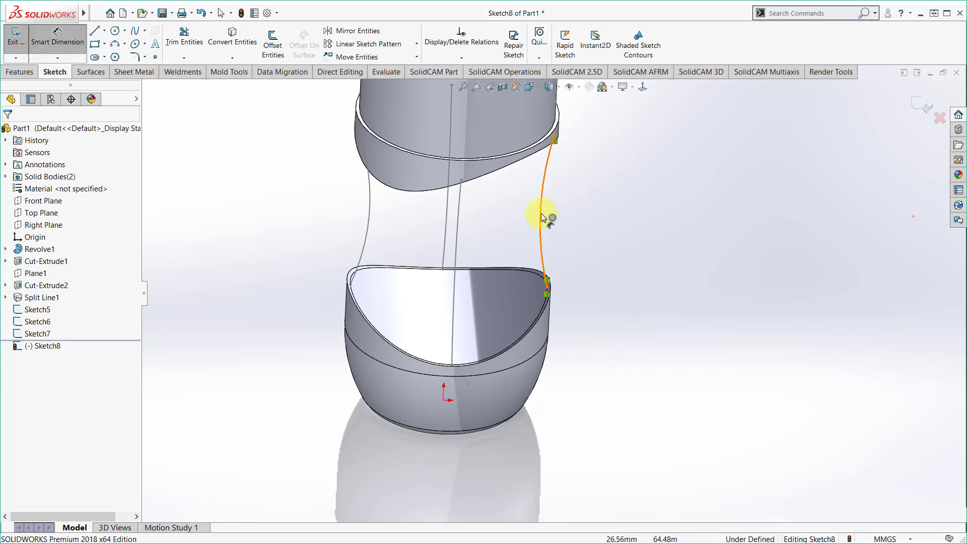
Discard the radius dimension and make Sketch8's arc equal to Sketch7's arc
{"action": "left_click", "coordinate": [579, 231]}
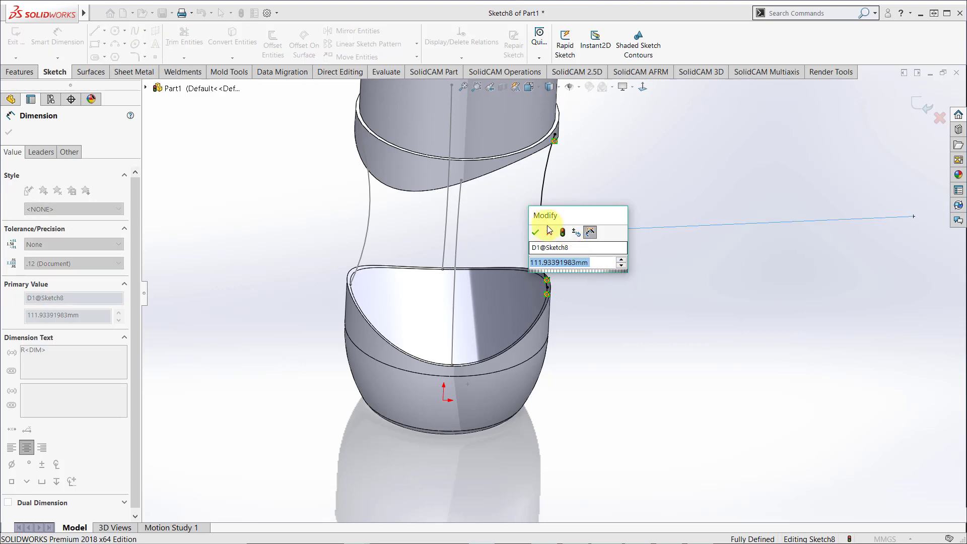
{"action": "left_click", "coordinate": [549, 232]}
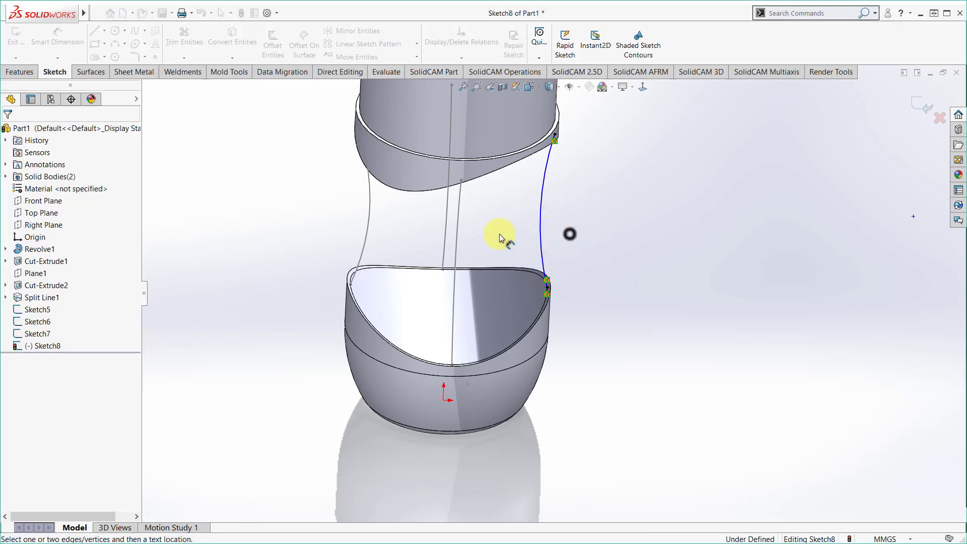
{"action": "left_click", "coordinate": [365, 237]}
{"action": "left_click", "coordinate": [540, 225]}
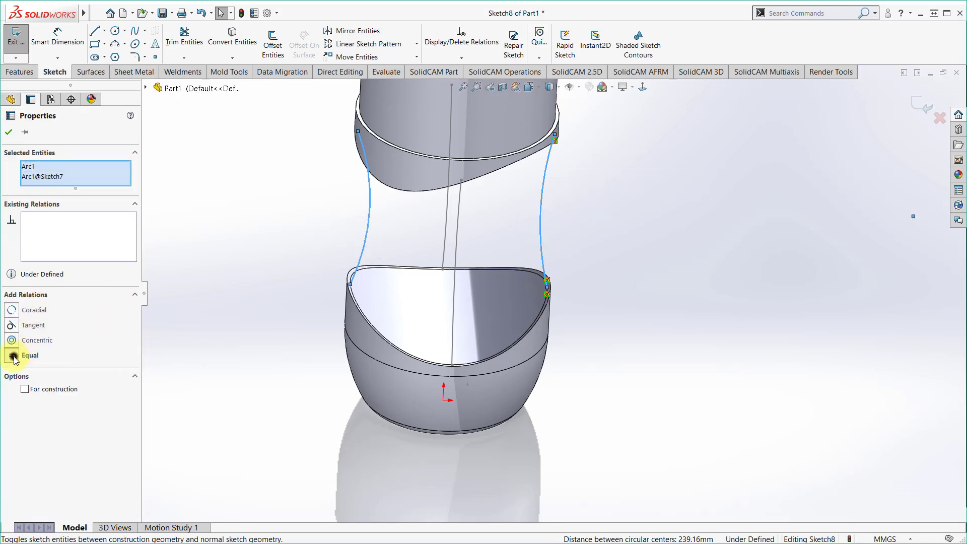
{"action": "left_click", "coordinate": [227, 247]}
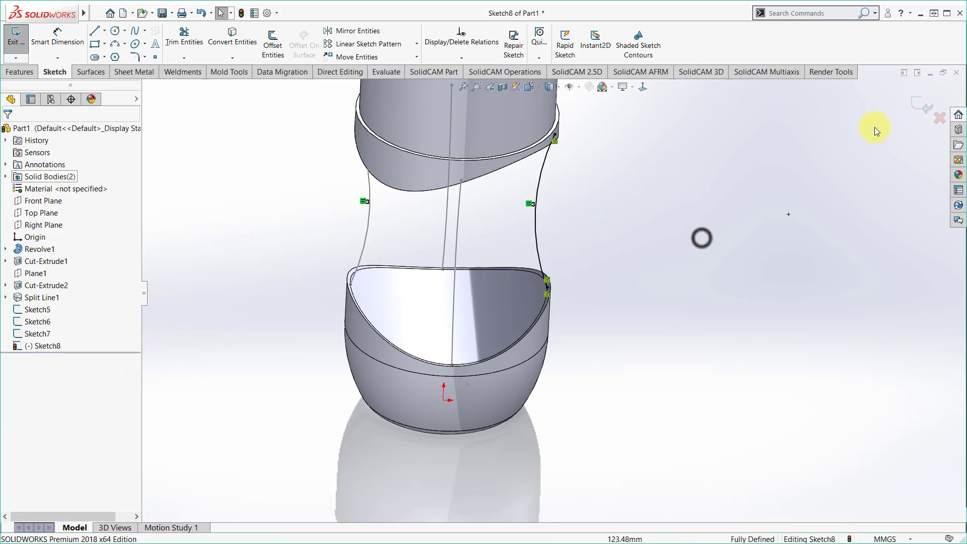
Exit Sketch8 and view the bottle at an angle
{"action": "left_click", "coordinate": [920, 102]}
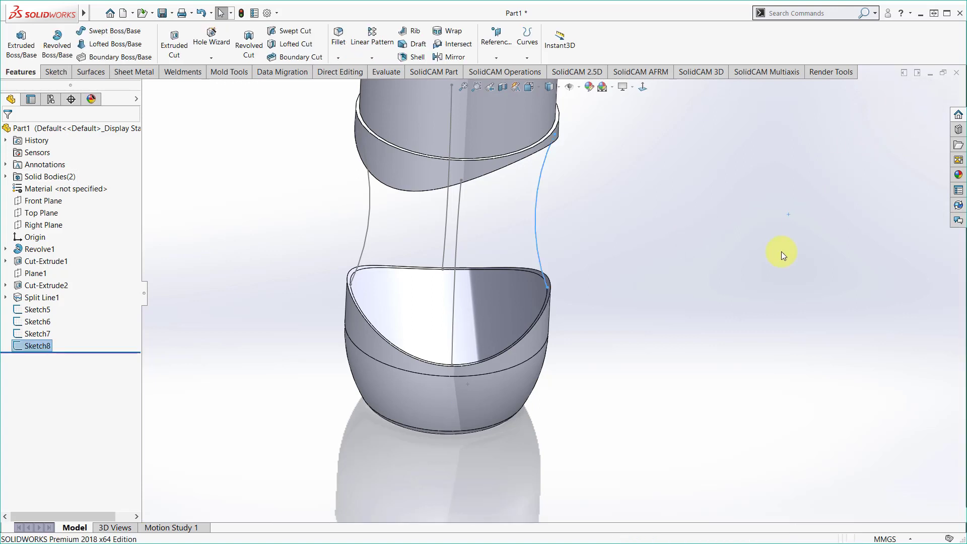
{"action": "scroll", "coordinate": [781, 251], "scroll_direction": "up", "scroll_amount": 3}
{"action": "mouse_move", "coordinate": [710, 286]}
{"action": "middle_mouse_down"}
{"action": "mouse_move", "coordinate": [599, 243]}
{"action": "mouse_move", "coordinate": [675, 268]}
{"action": "mouse_move", "coordinate": [652, 278]}
{"action": "mouse_move", "coordinate": [661, 292]}
{"action": "middle_mouse_up"}
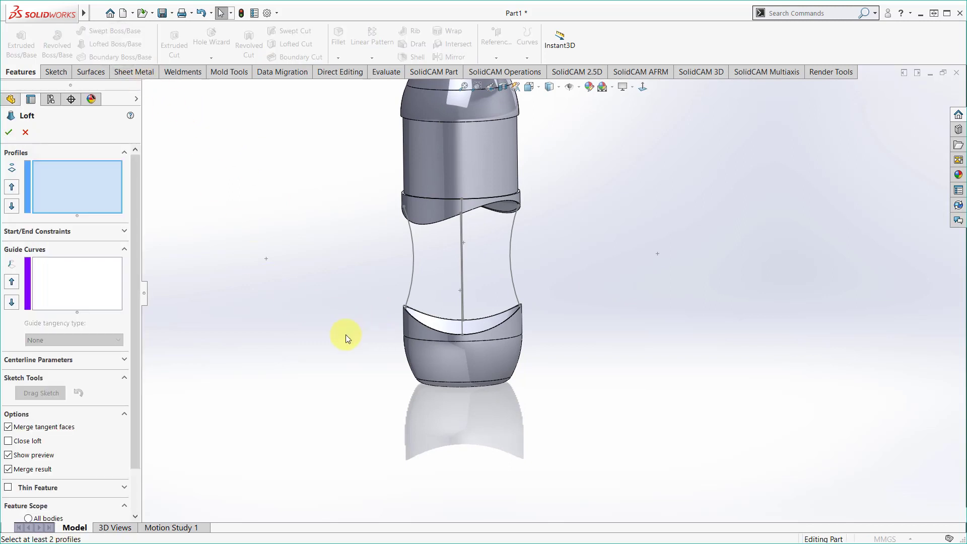
Pick the lower rim edge and upper opening edge as the loft profiles
{"action": "middle_click_drag", "start_coordinate": [346, 334], "coordinate": [475, 323]}
{"action": "scroll", "coordinate": [398, 298], "scroll_direction": "down", "scroll_amount": 4}
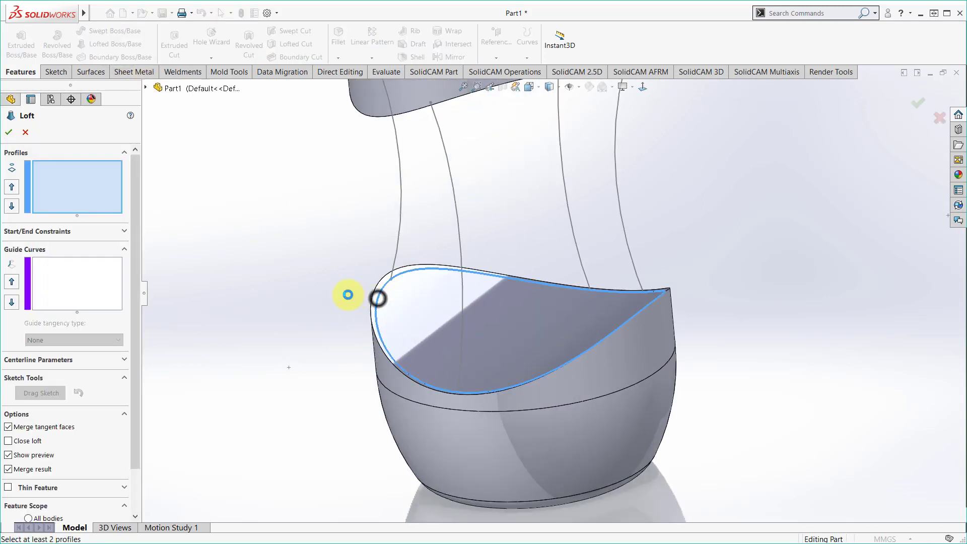
{"action": "left_click", "coordinate": [373, 298]}
{"action": "mouse_move", "coordinate": [359, 287]}
{"action": "middle_mouse_down"}
{"action": "mouse_move", "coordinate": [371, 183]}
{"action": "mouse_move", "coordinate": [446, 233]}
{"action": "middle_mouse_up"}
{"action": "scroll", "coordinate": [415, 274], "scroll_direction": "down", "scroll_amount": 4}
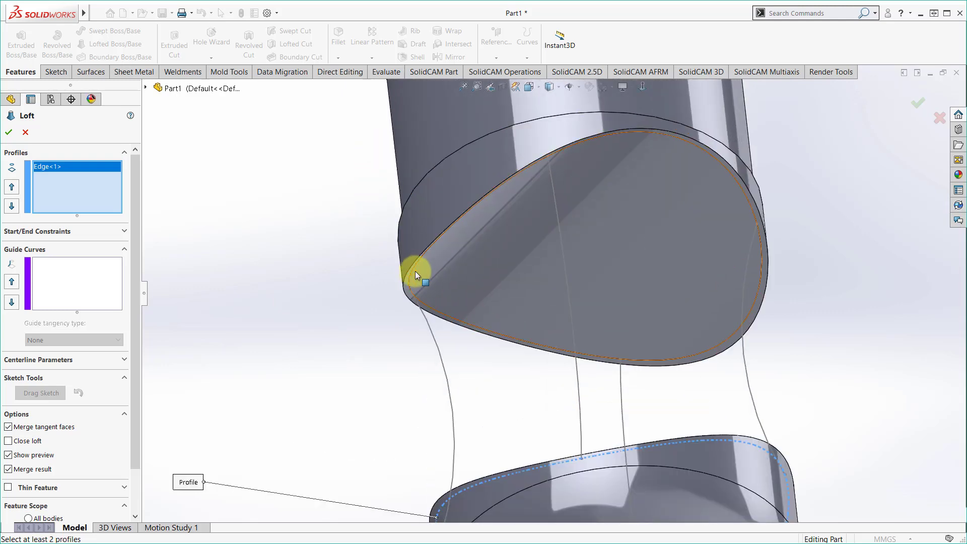
{"action": "left_click", "coordinate": [415, 266]}
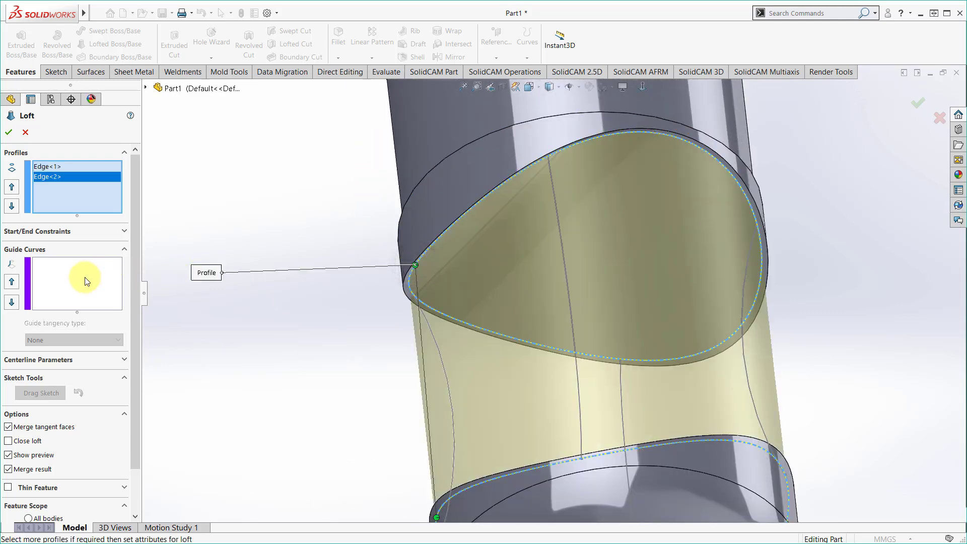
Add Sketch7, Sketch6, Sketch5 and Sketch8 as guide curves and create Loft1
{"action": "left_click", "coordinate": [84, 281]}
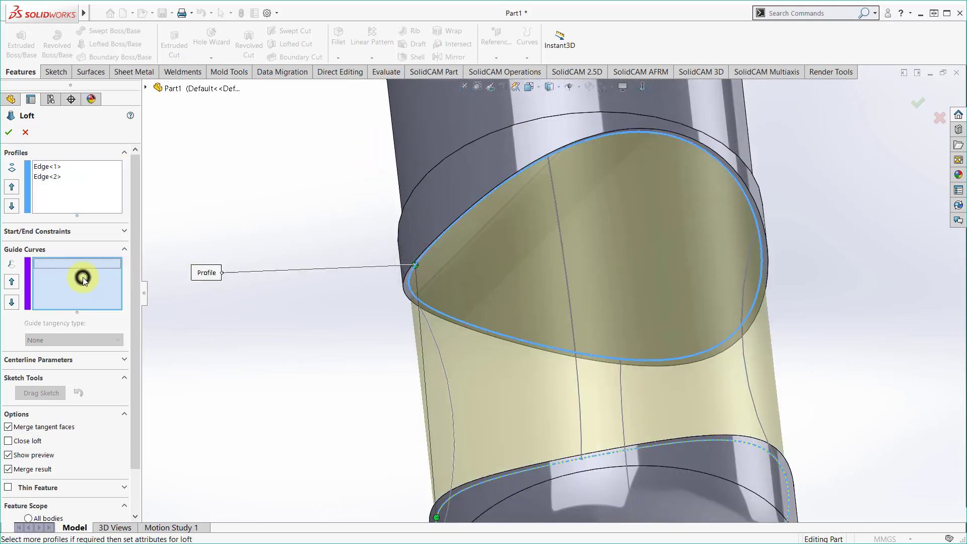
{"action": "left_click", "coordinate": [450, 384]}
{"action": "left_click", "coordinate": [578, 377]}
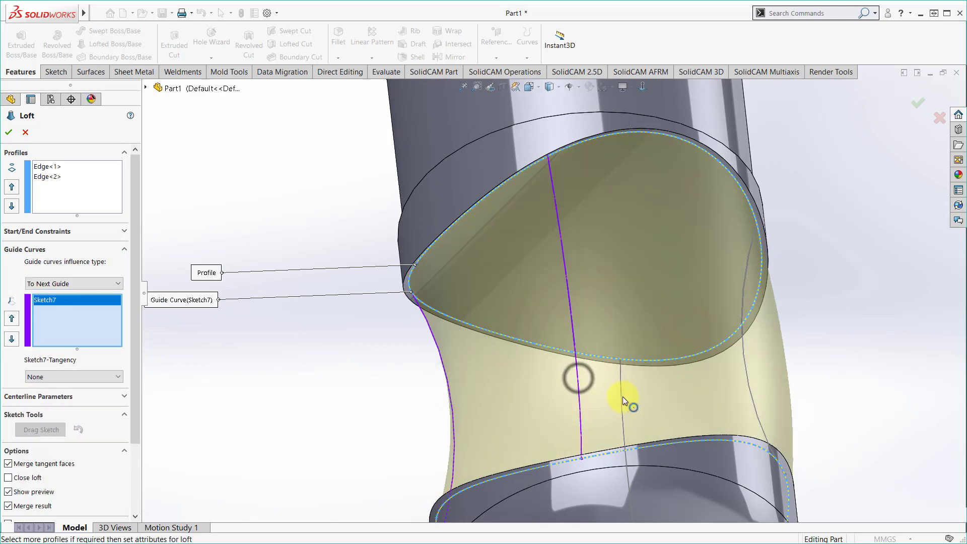
{"action": "left_click", "coordinate": [623, 393]}
{"action": "left_click", "coordinate": [745, 385]}
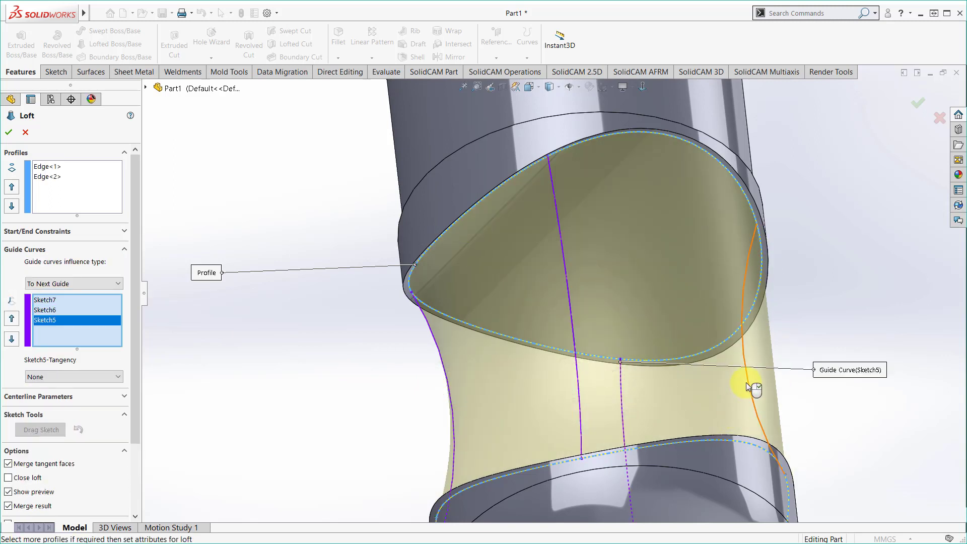
{"action": "left_click", "coordinate": [749, 385]}
{"action": "scroll", "coordinate": [690, 384], "scroll_direction": "up", "scroll_amount": 5}
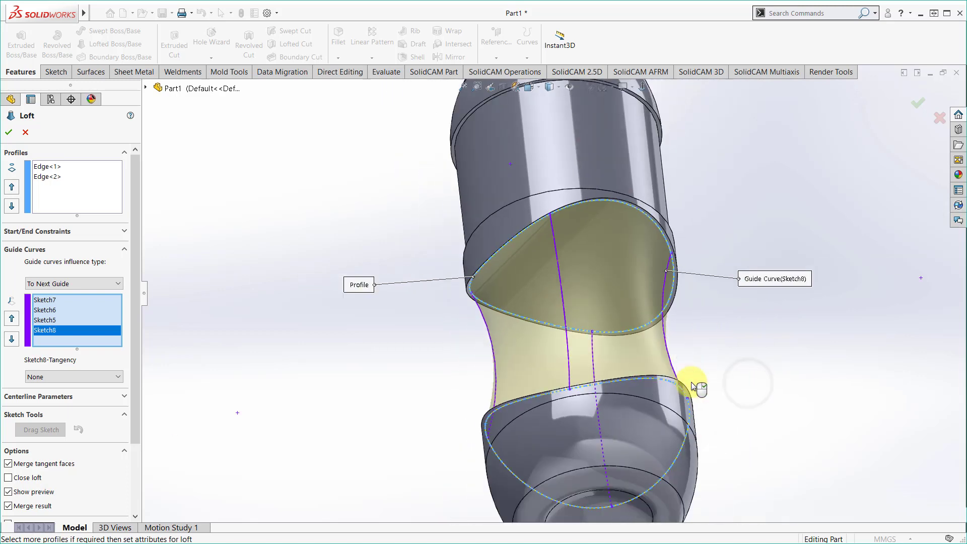
{"action": "mouse_move", "coordinate": [691, 384]}
{"action": "middle_mouse_down"}
{"action": "mouse_move", "coordinate": [675, 352]}
{"action": "mouse_move", "coordinate": [719, 440]}
{"action": "mouse_move", "coordinate": [733, 425]}
{"action": "mouse_move", "coordinate": [588, 367]}
{"action": "mouse_move", "coordinate": [643, 432]}
{"action": "mouse_move", "coordinate": [274, 303]}
{"action": "middle_mouse_up"}
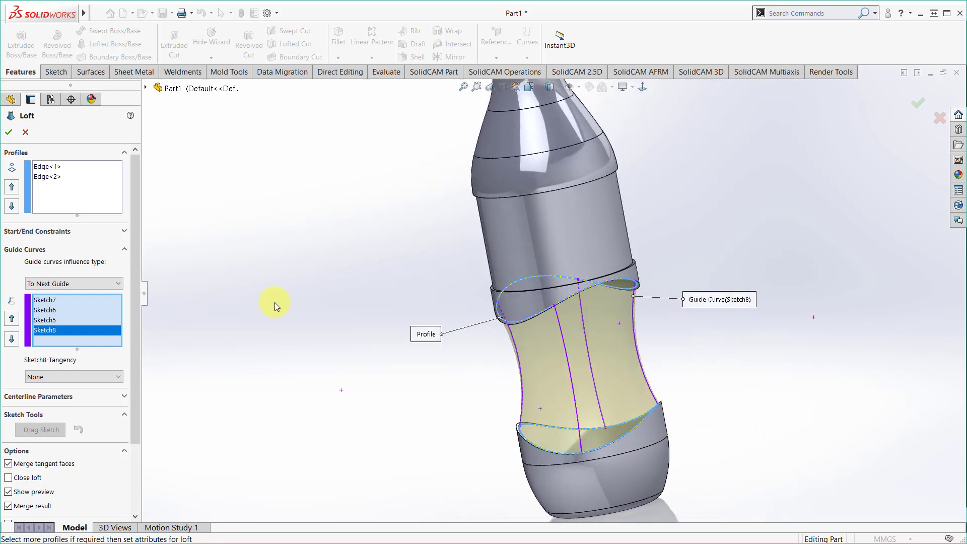
{"action": "left_click", "coordinate": [9, 134]}
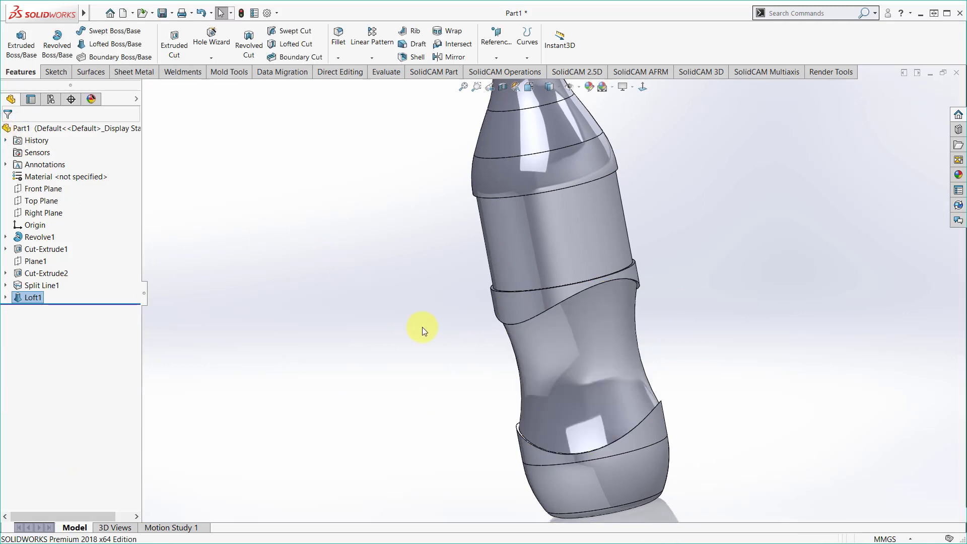
{"action": "mouse_move", "coordinate": [422, 327]}
{"action": "middle_mouse_down"}
{"action": "mouse_move", "coordinate": [576, 324]}
{"action": "mouse_move", "coordinate": [671, 341]}
{"action": "mouse_move", "coordinate": [623, 322]}
{"action": "mouse_move", "coordinate": [344, 279]}
{"action": "mouse_move", "coordinate": [438, 310]}
{"action": "middle_mouse_up"}
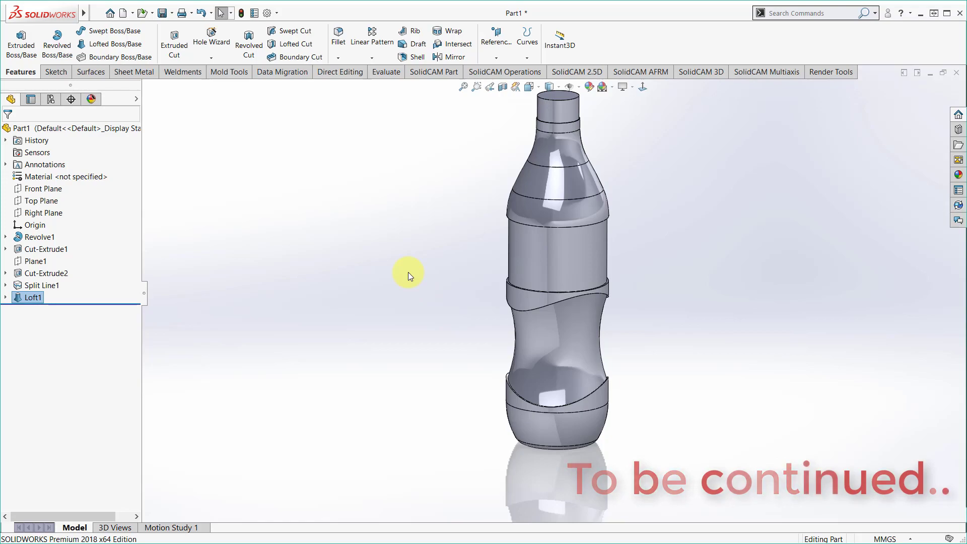
{"action": "key", "text": "f"}
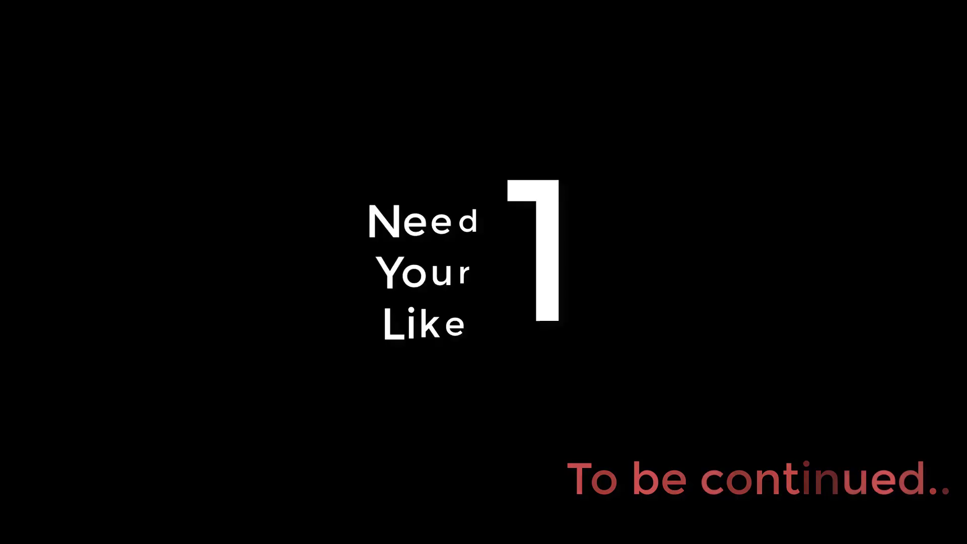